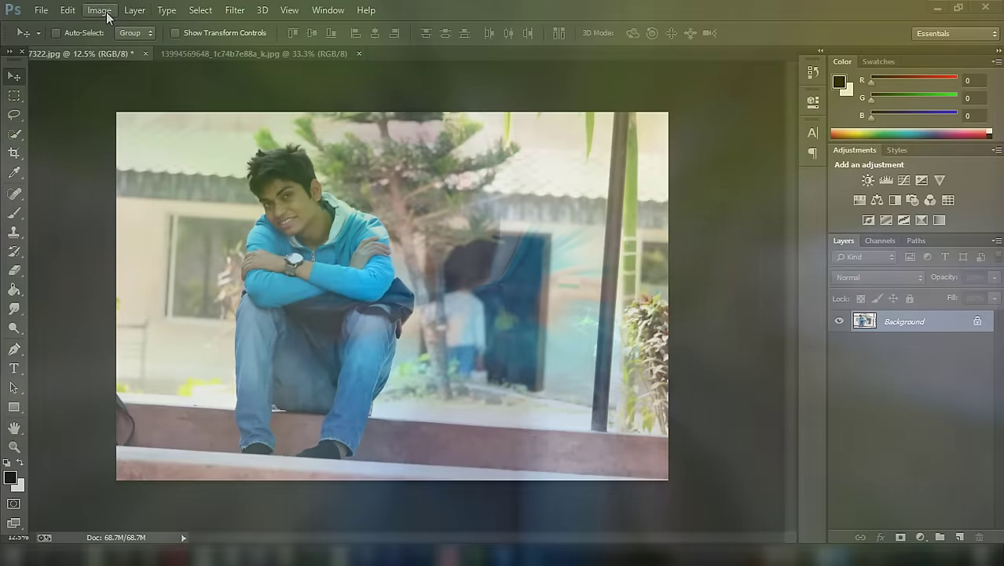
Apply Shadows/Highlights to the boy's photo with Shadows at about 7% and Highlights 0%.
left_click(99, 10)
mouse_move(121, 47)
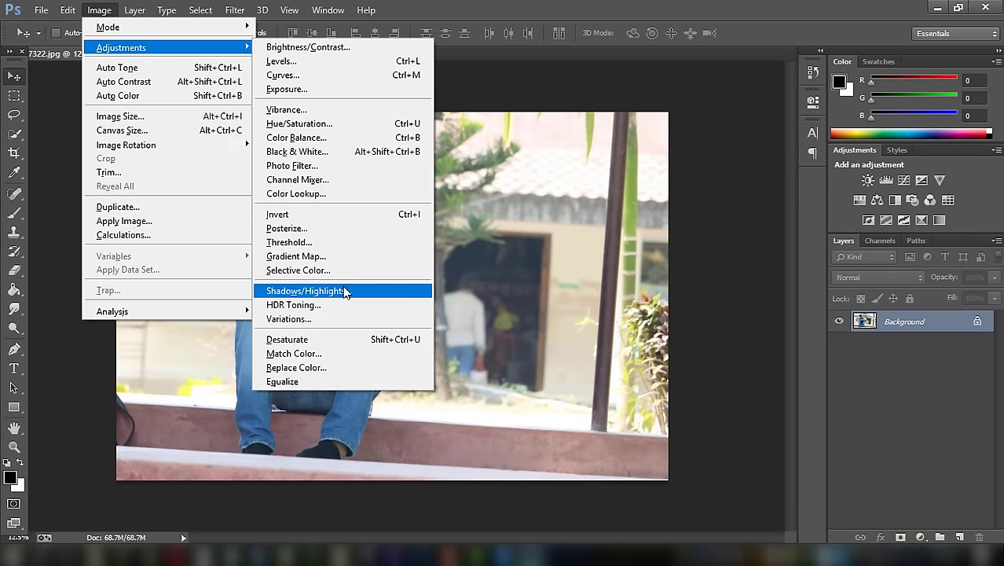
left_click(341, 290)
left_click(627, 166)
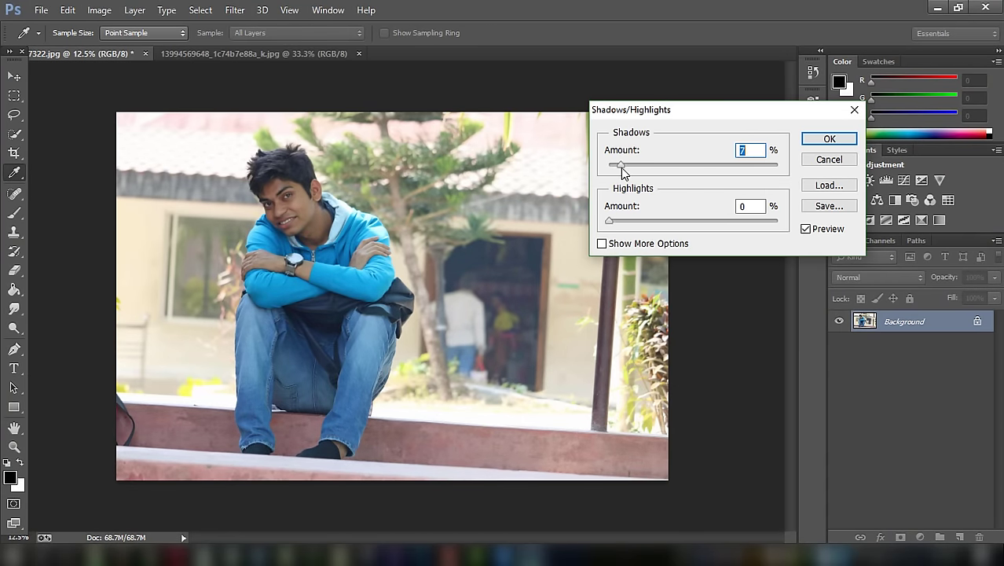
left_click(829, 139)
Crop the photo's bottom edge up to remove the strip of step.
key("v")
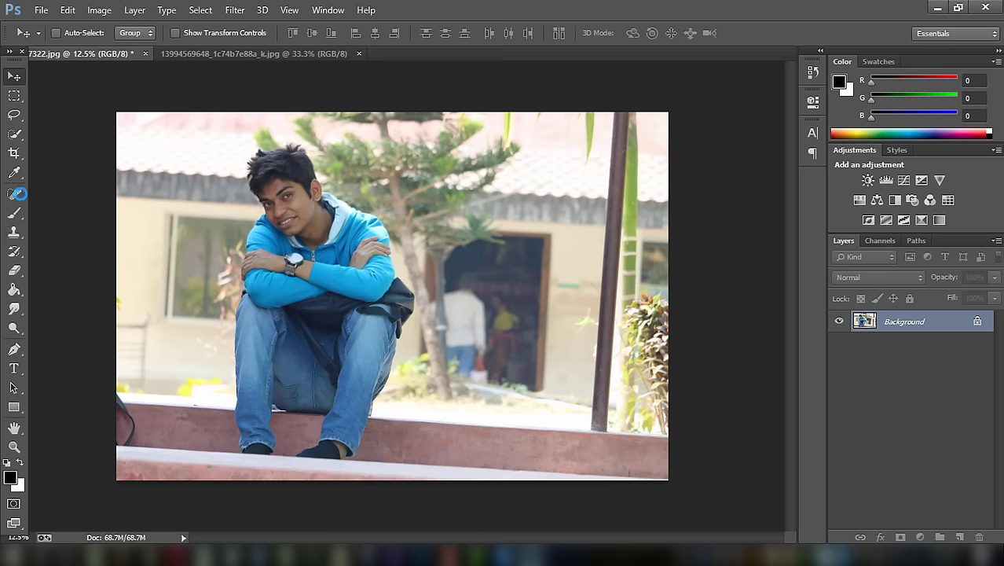
left_click(14, 154)
left_click_drag(667, 475, 665, 456)
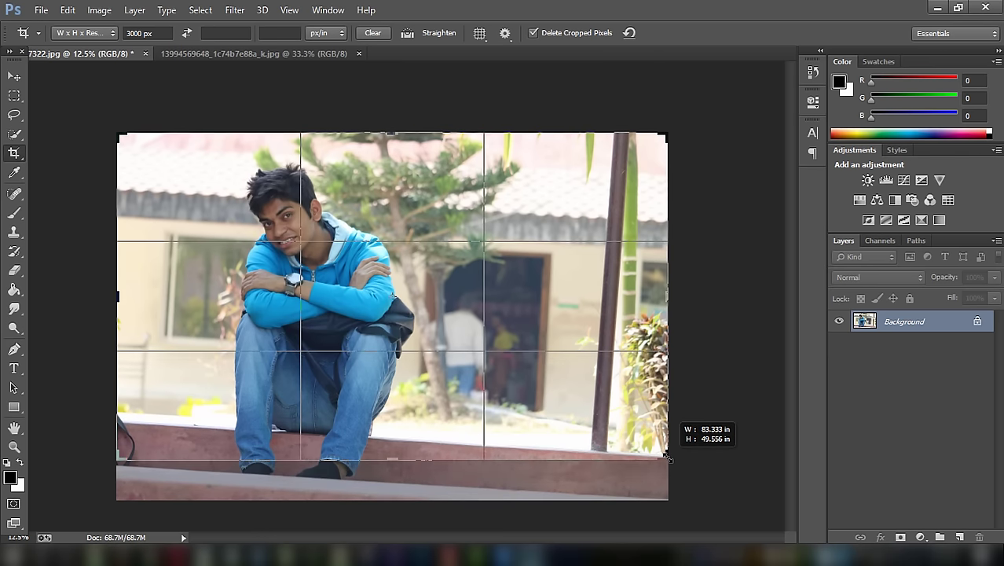
left_click_drag(667, 456, 666, 457)
left_click(681, 35)
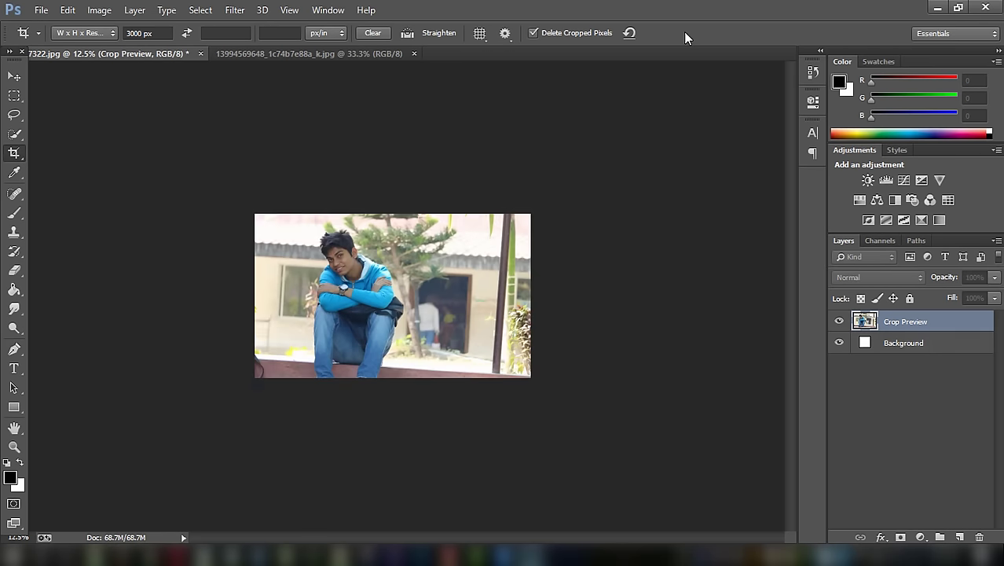
key("ctrl+plus")
key("ctrl+plus")
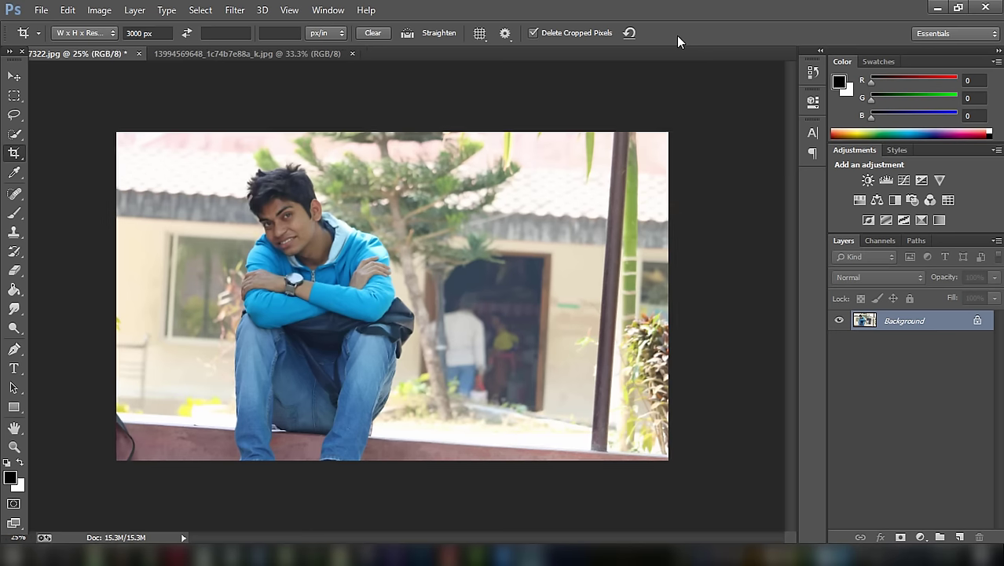
Unlock the background as Layer 0, then rotate it -2.76° and scale it to 107.45%.
left_click(14, 134)
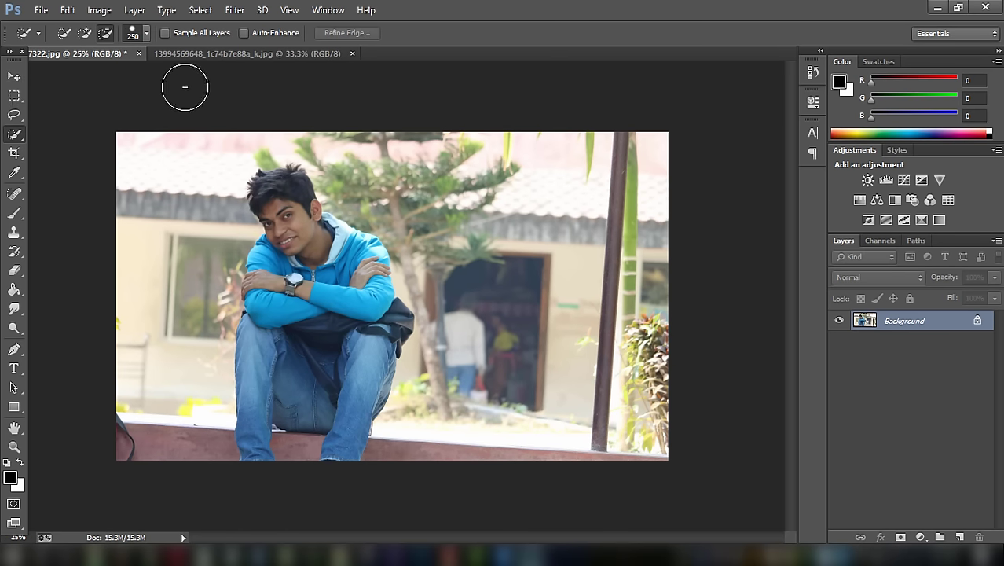
left_click(15, 76)
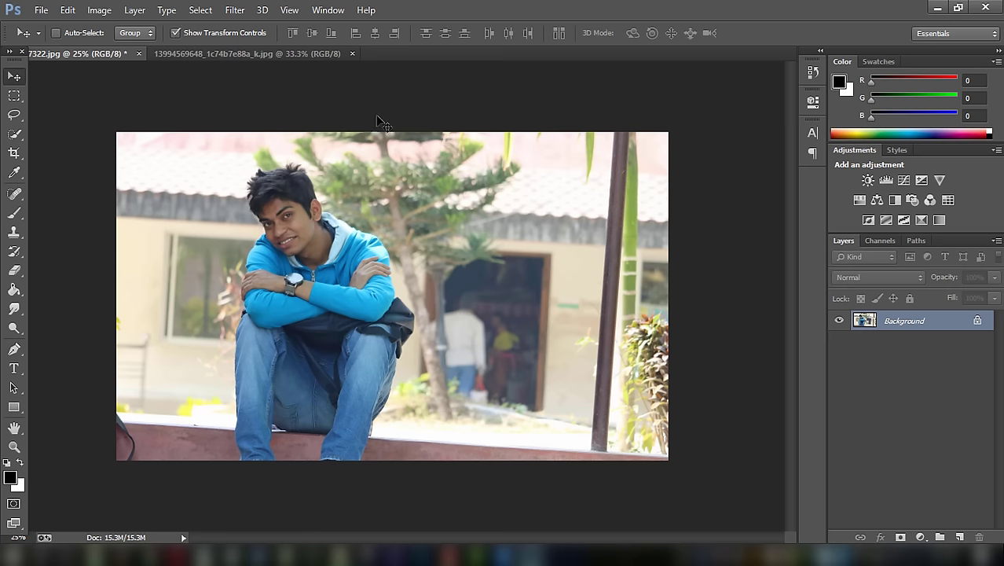
left_click(977, 320)
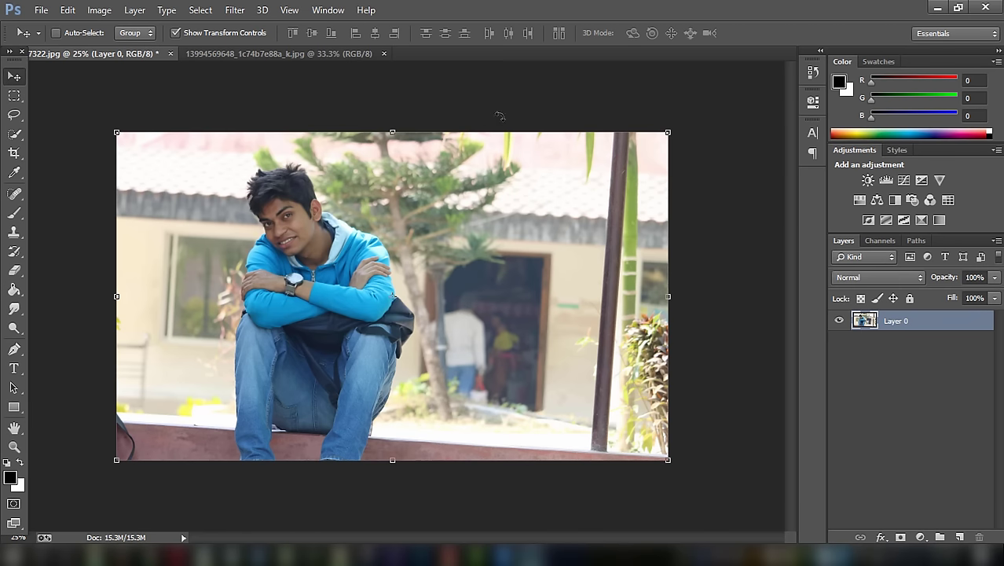
left_click_drag(500, 116, 496, 113)
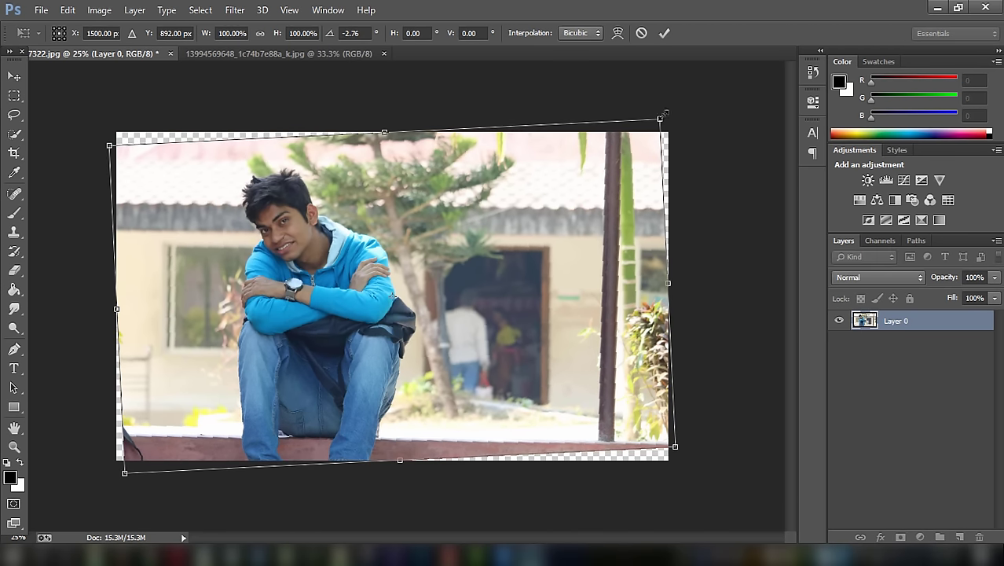
left_click_drag(661, 116, 682, 108)
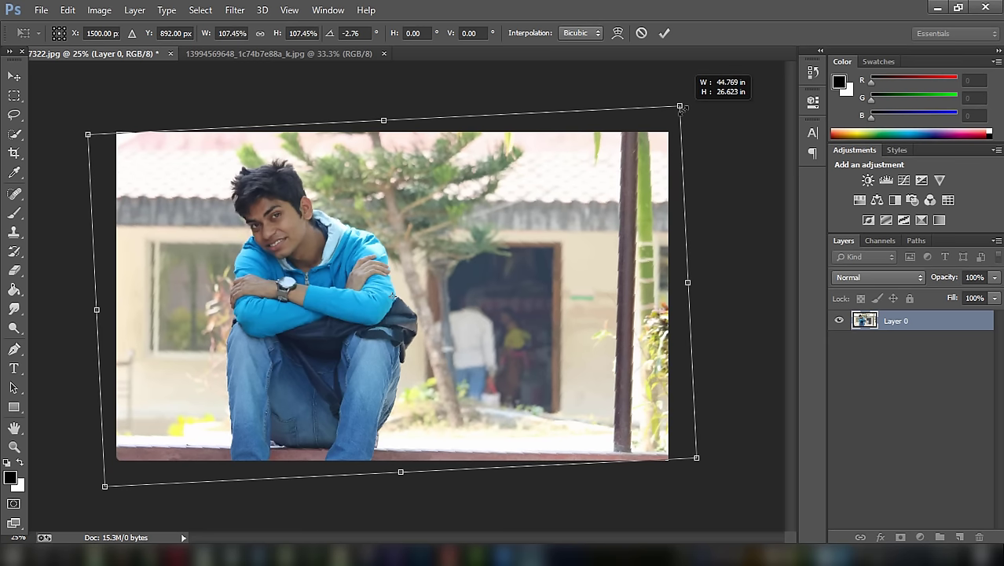
left_click(665, 33)
Quick-select the boy's hair, face, neck, arm, bag and legs.
left_click(14, 135)
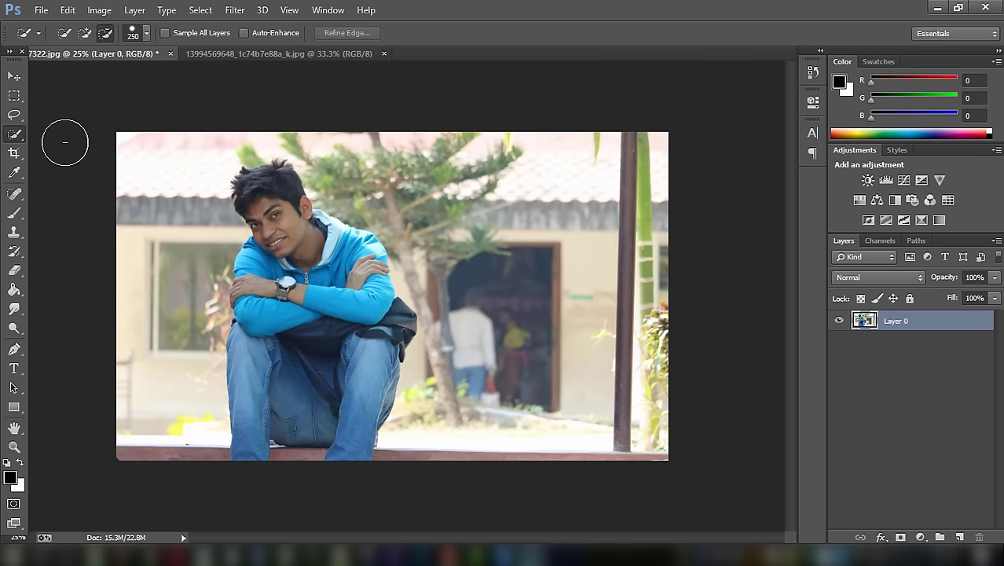
key("ctrl+plus")
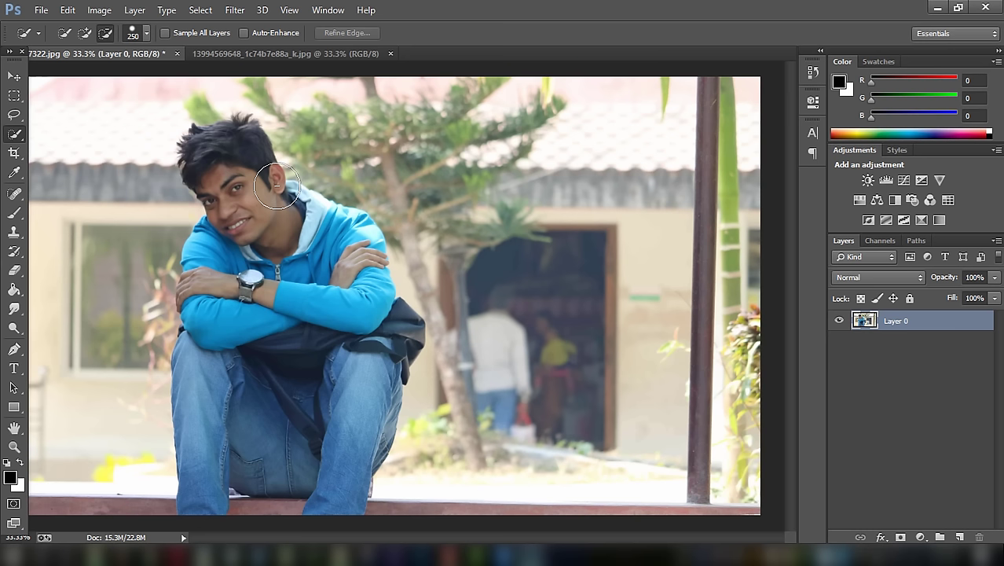
key("bracketleft")
key("bracketleft")
key("bracketleft")
key("bracketleft")
mouse_move(202, 154)
left_mouse_down()
mouse_move(247, 233)
mouse_move(271, 242)
mouse_move(249, 253)
mouse_move(218, 321)
mouse_move(288, 286)
mouse_move(361, 271)
left_mouse_up()
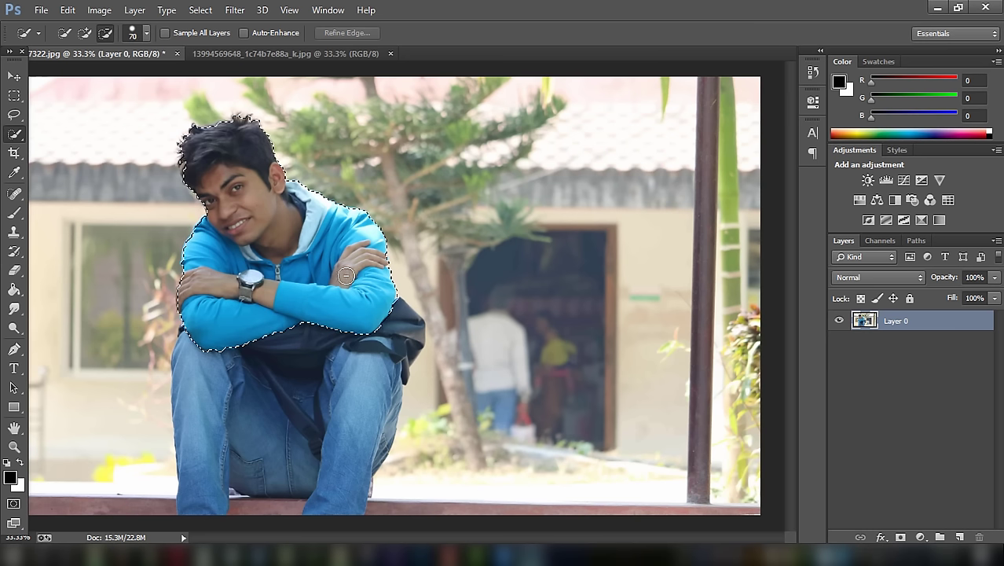
mouse_move(228, 346)
left_mouse_down()
mouse_move(199, 370)
mouse_move(289, 359)
left_mouse_up()
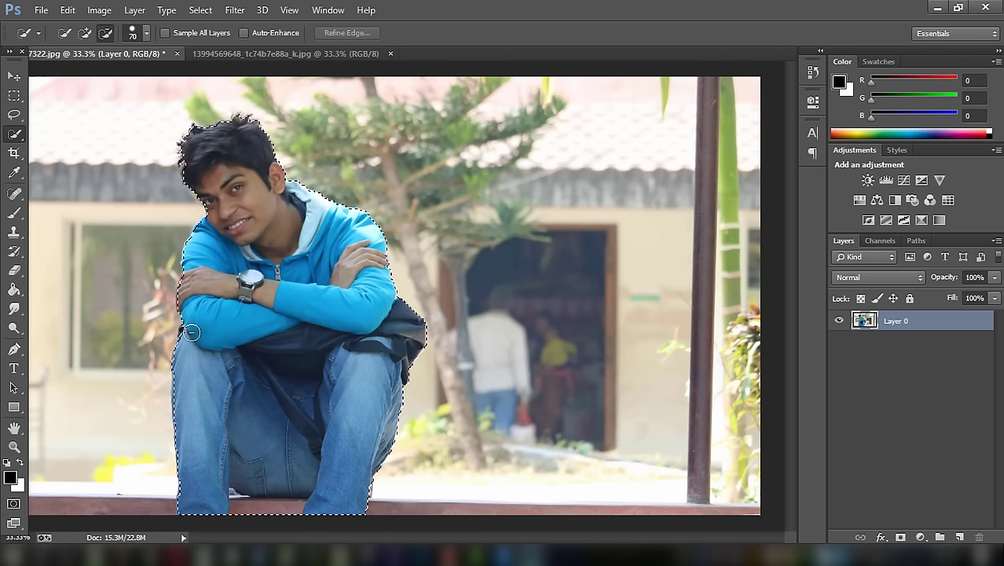
scroll(191, 333, "up", 1)
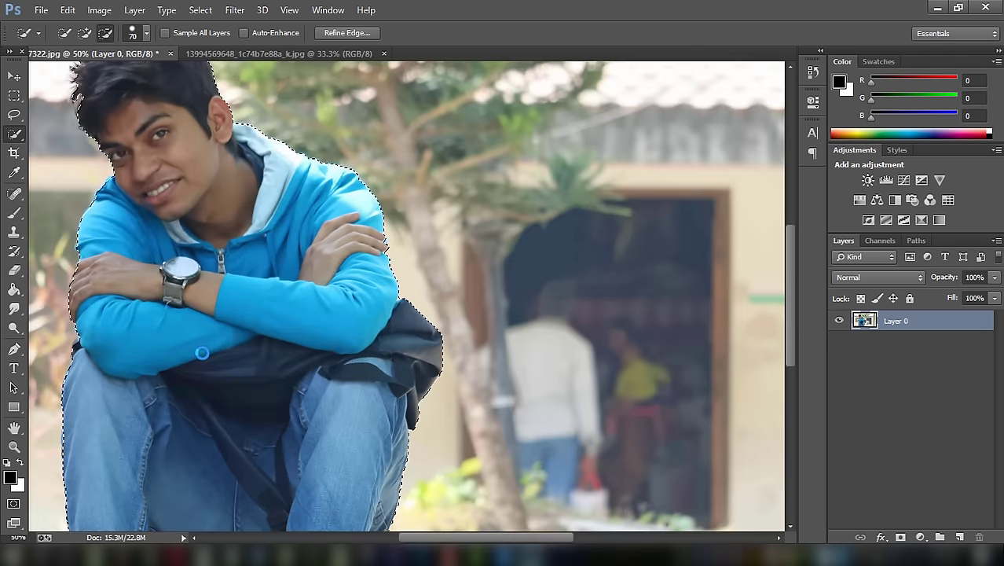
scroll(305, 373, "down", 3)
Refine the selection around the lower left arm and add a layer mask hiding the background.
key("bracketleft")
key("bracketleft")
key("bracketleft")
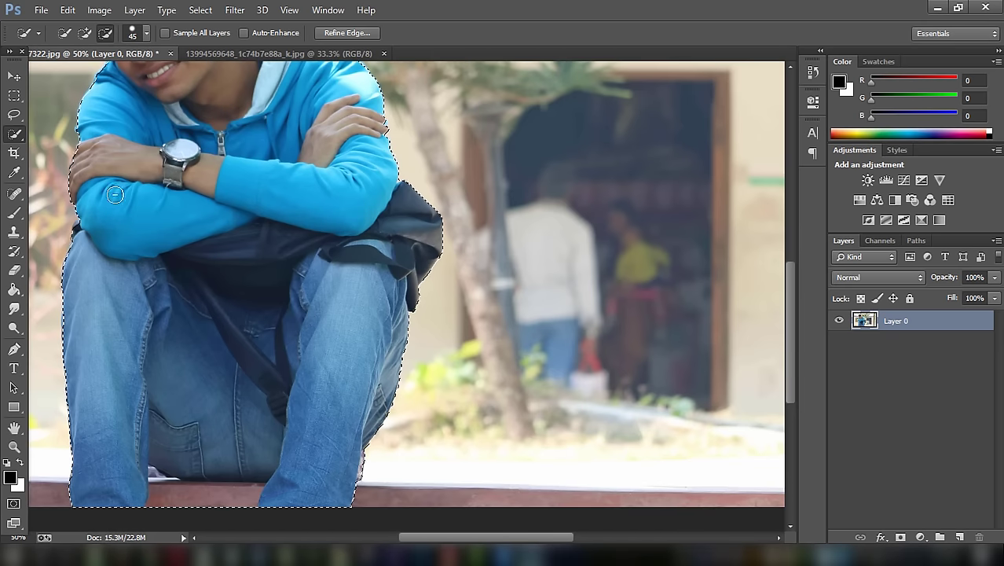
left_click_drag(100, 211, 142, 185)
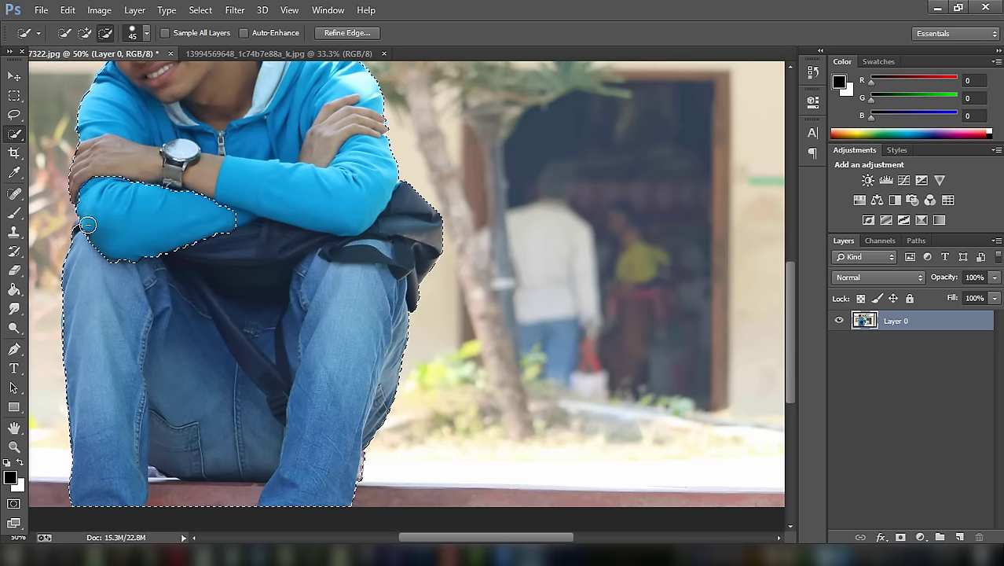
left_click(84, 32)
left_click_drag(127, 267, 139, 239)
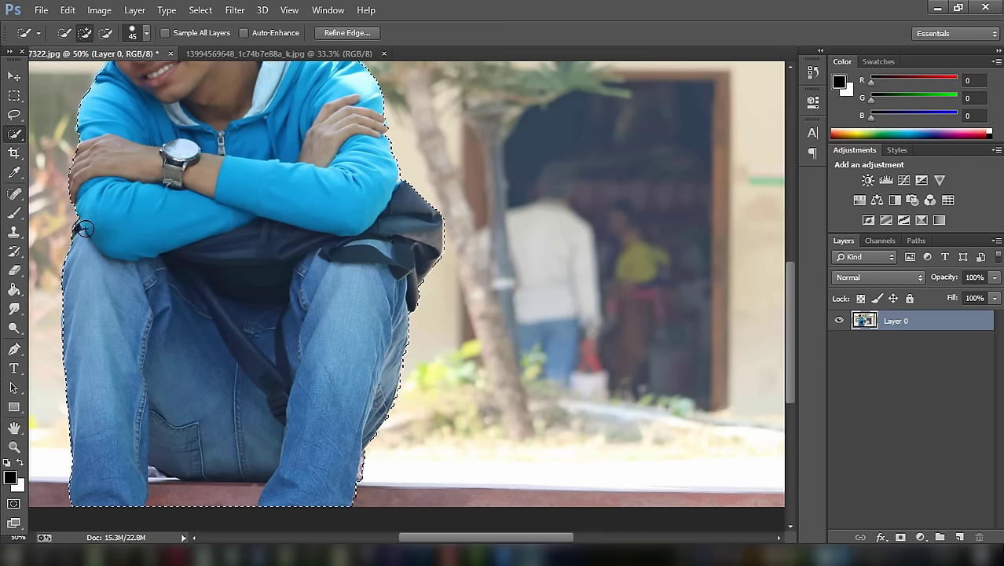
scroll(253, 312, "up", 1)
scroll(252, 353, "up", 4)
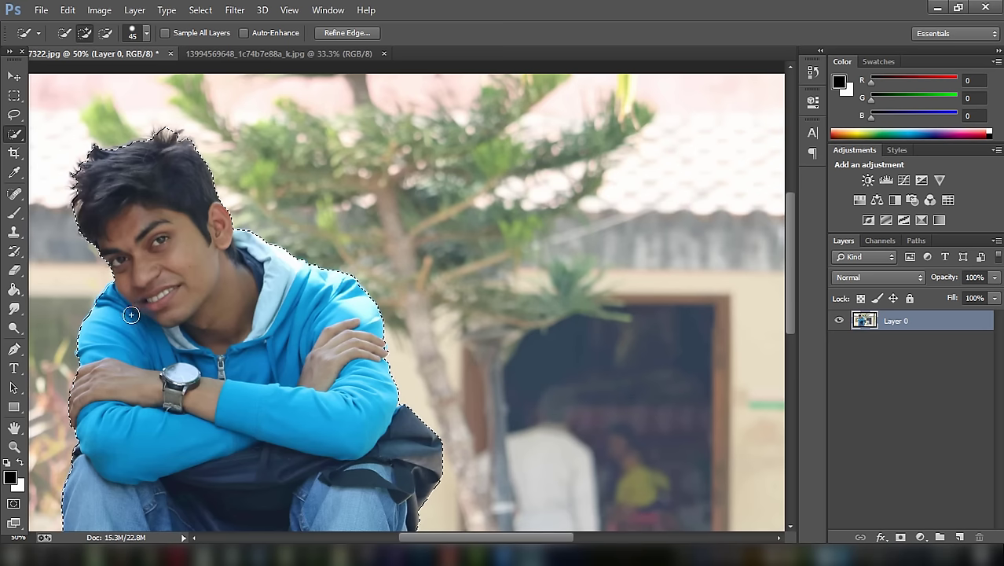
scroll(118, 347, "down", 2)
scroll(120, 350, "down", 2)
scroll(121, 350, "down", 2)
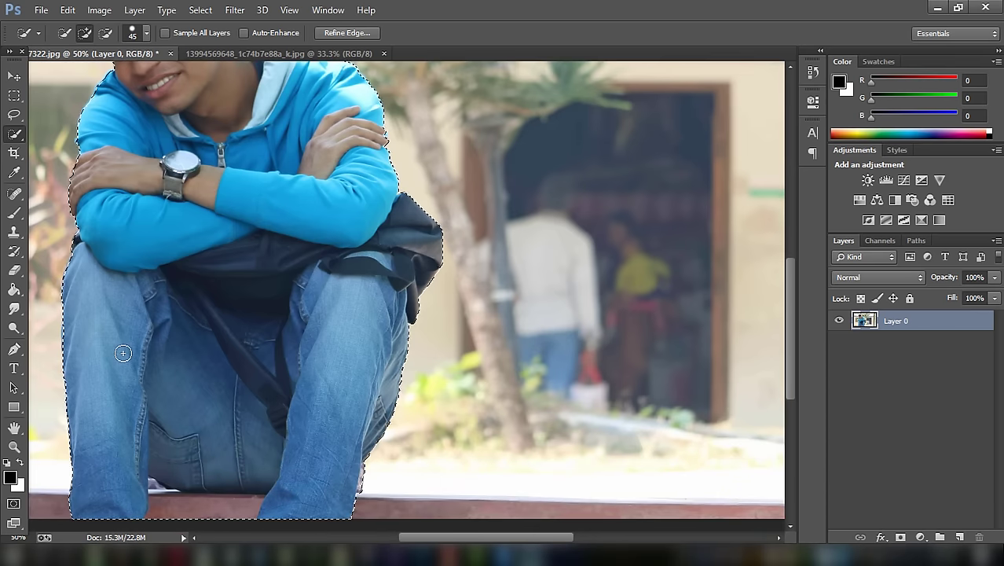
scroll(124, 352, "down", 2)
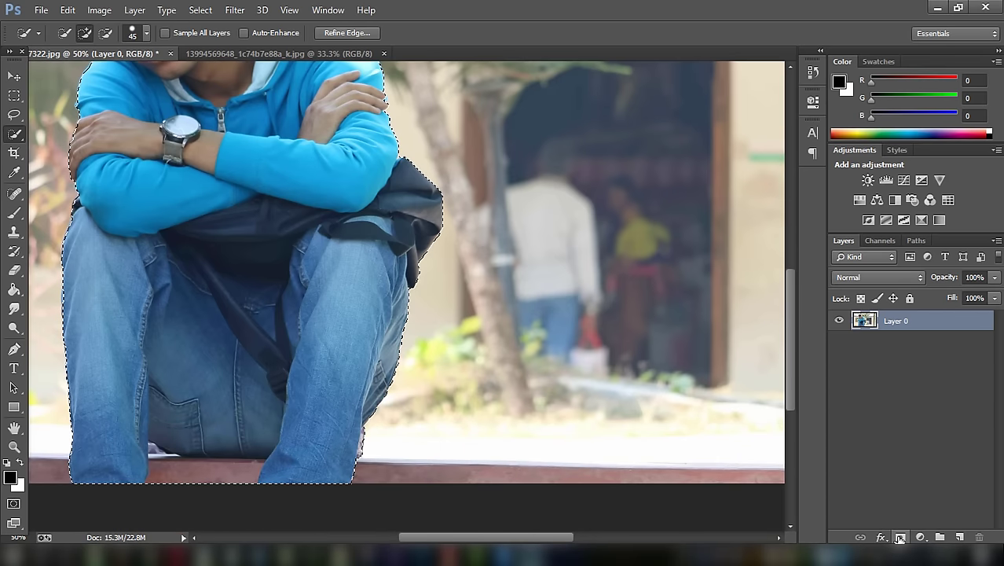
left_click(900, 536)
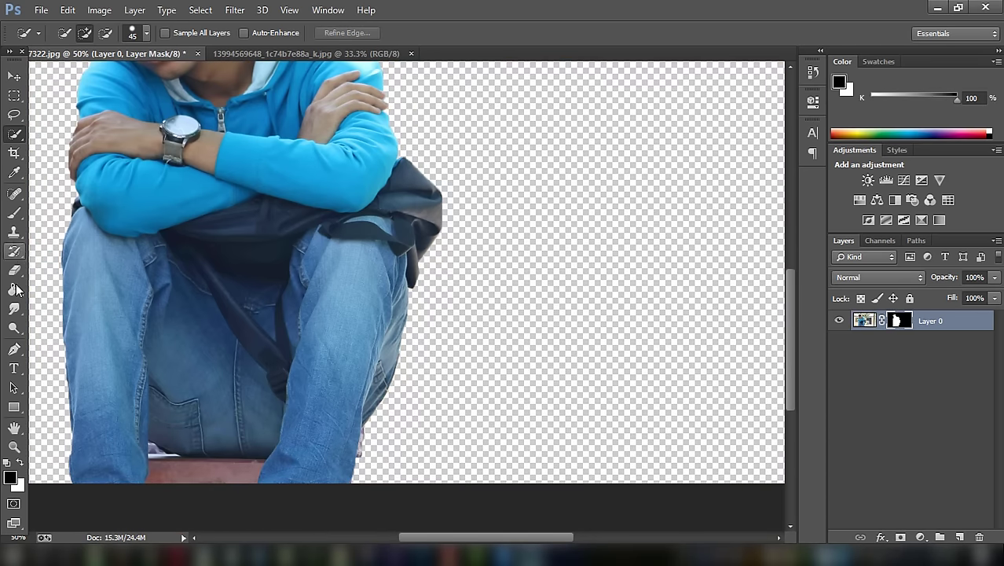
Pen-trace along the leg edge around the reddish bench patch between the legs.
left_click(14, 350)
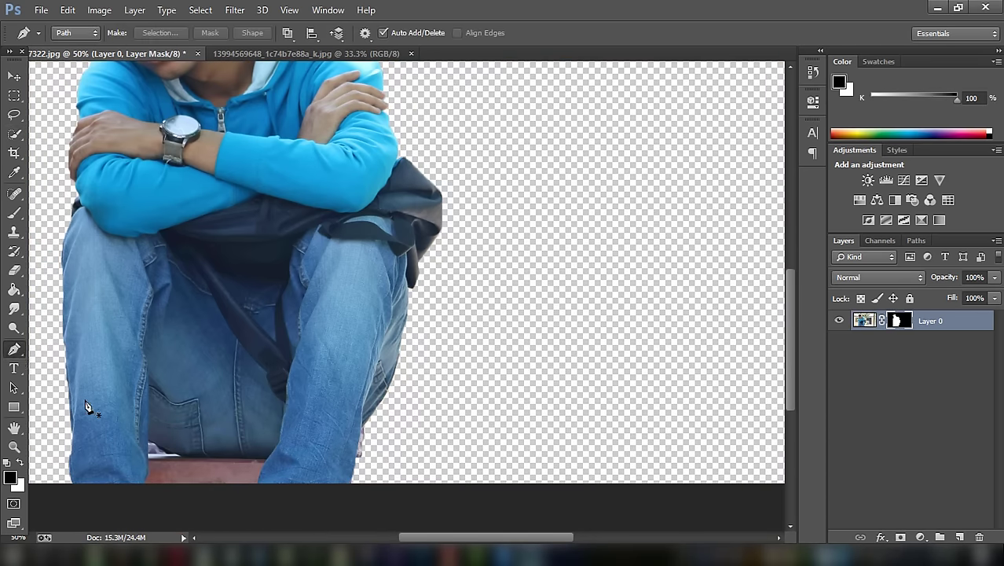
key("ctrl+plus")
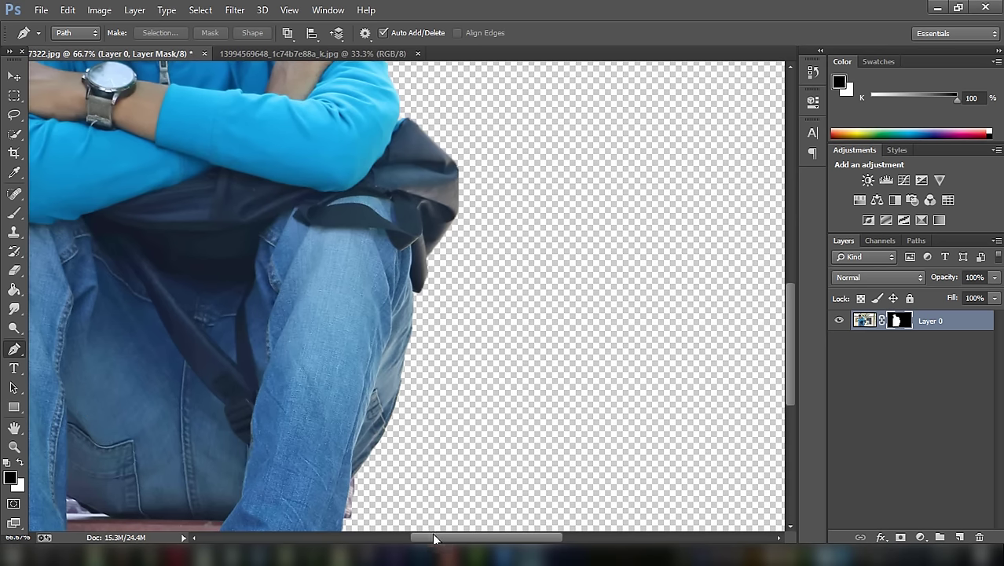
scroll(393, 471, "left", 5)
scroll(420, 439, "down", 3)
key("ctrl+plus")
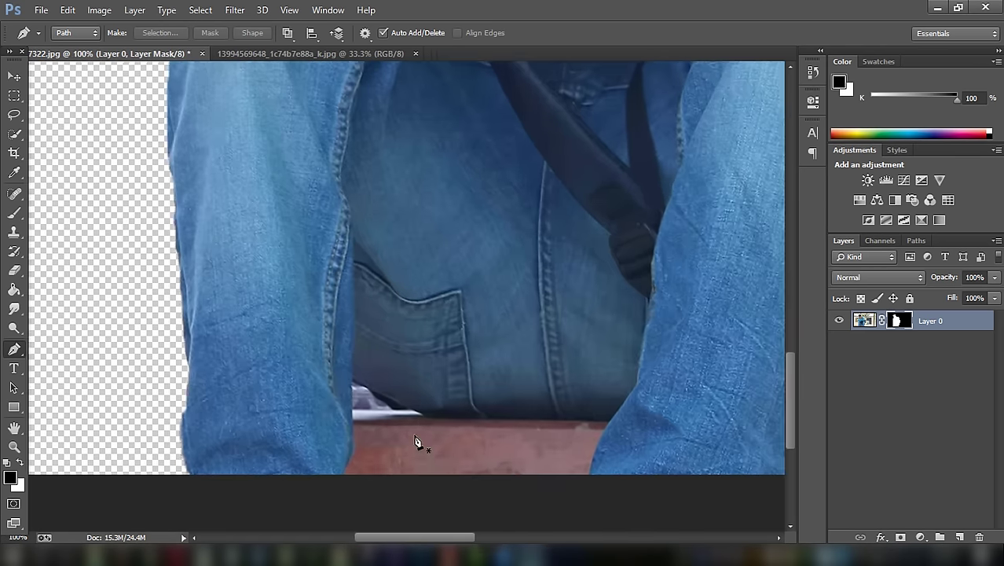
key("ctrl+plus")
scroll(658, 351, "down", 1)
scroll(659, 351, "down", 5)
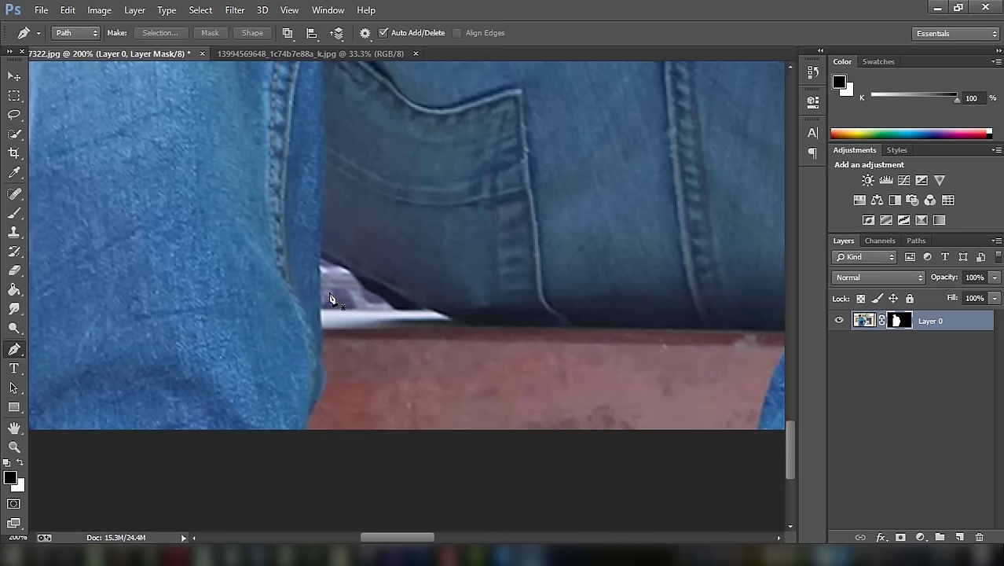
left_click(320, 256)
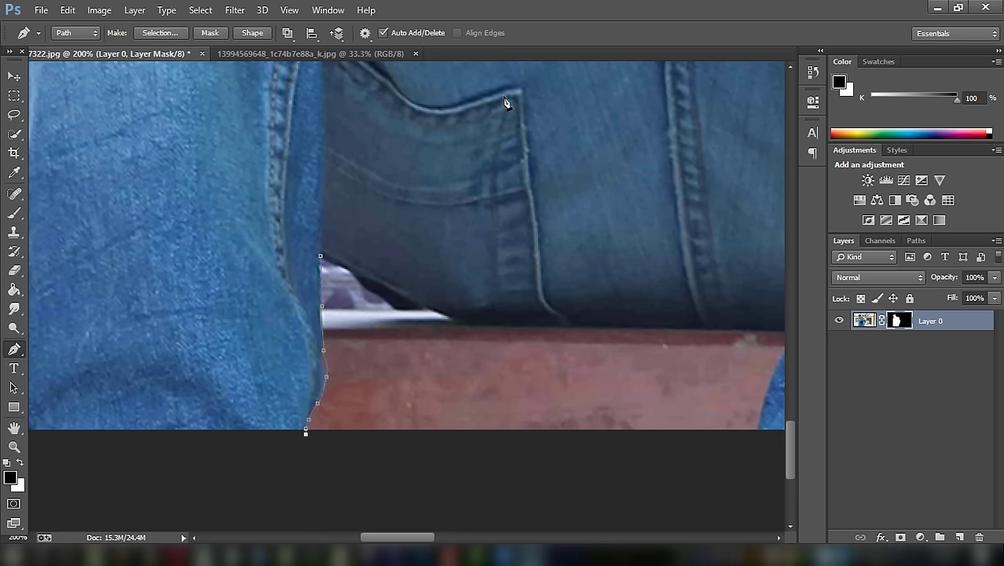
scroll(418, 496, "right", 5)
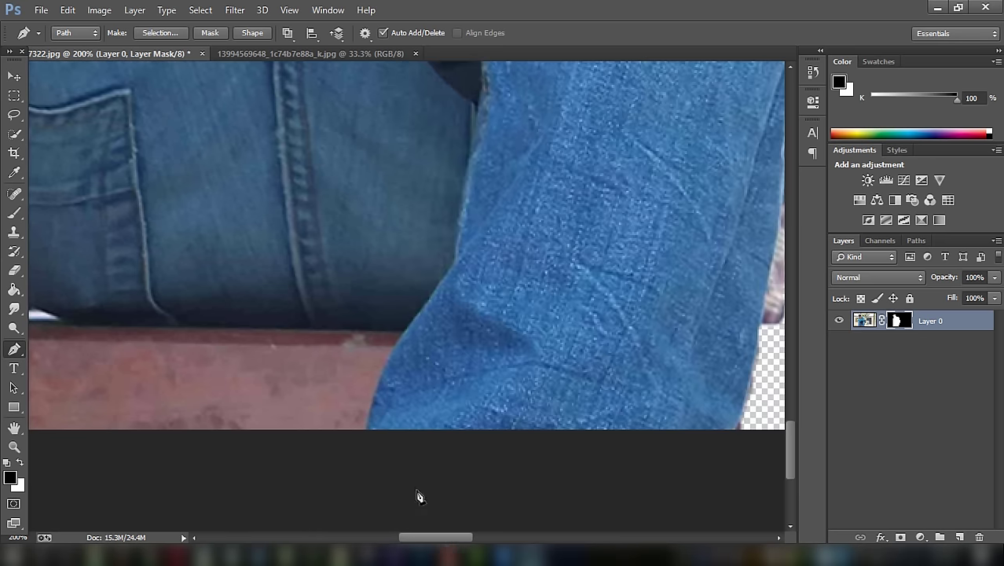
left_click(366, 430)
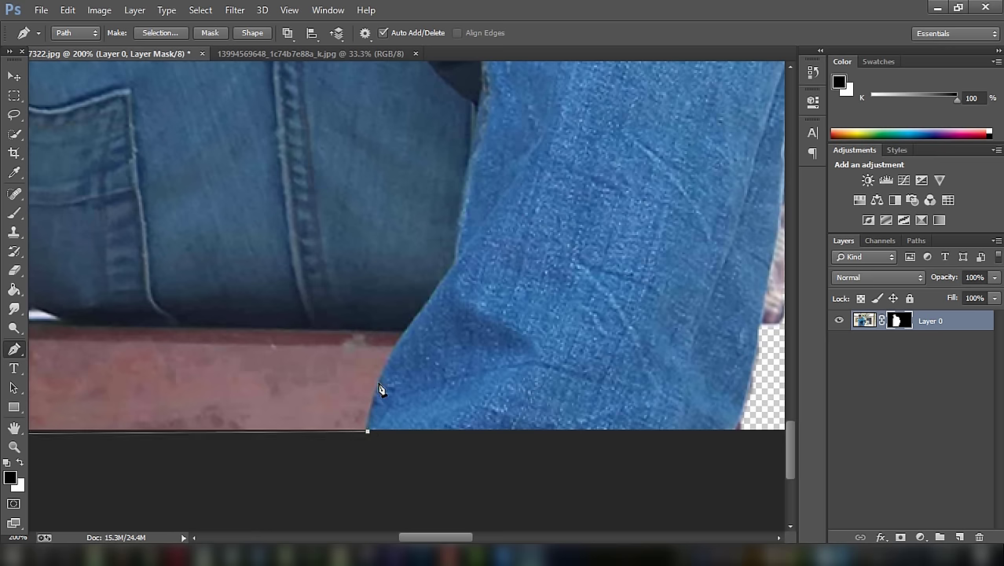
left_click_drag(385, 360, 390, 352)
Close the outline along the bottom edge and convert the path into a selection.
scroll(410, 537, "left", 3)
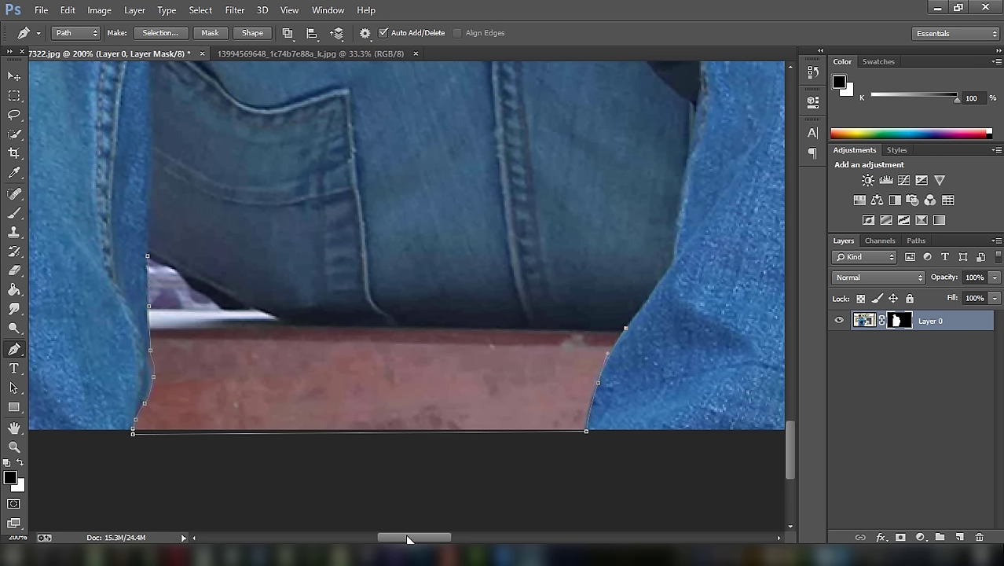
left_click(496, 327)
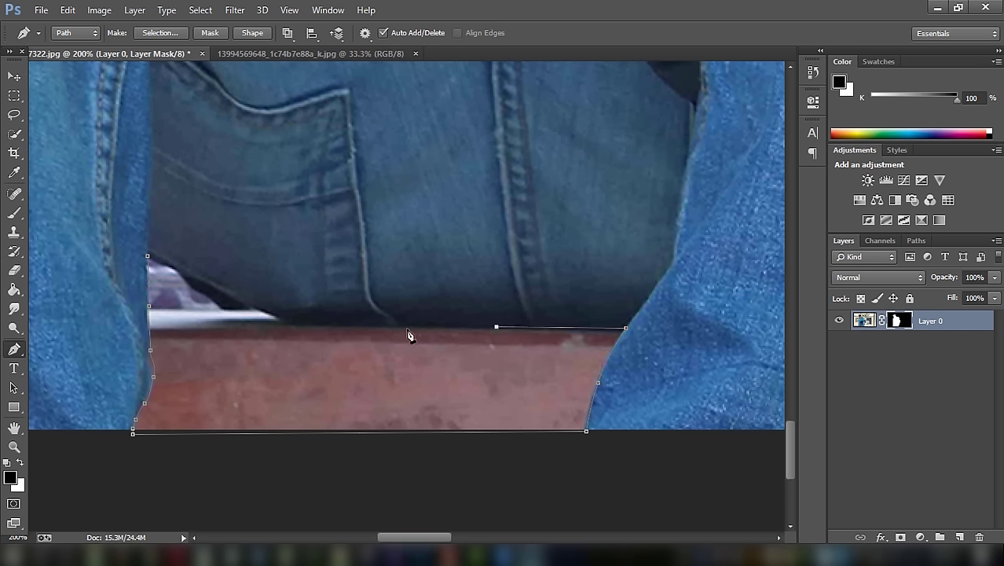
left_click(334, 326)
right_click(157, 283)
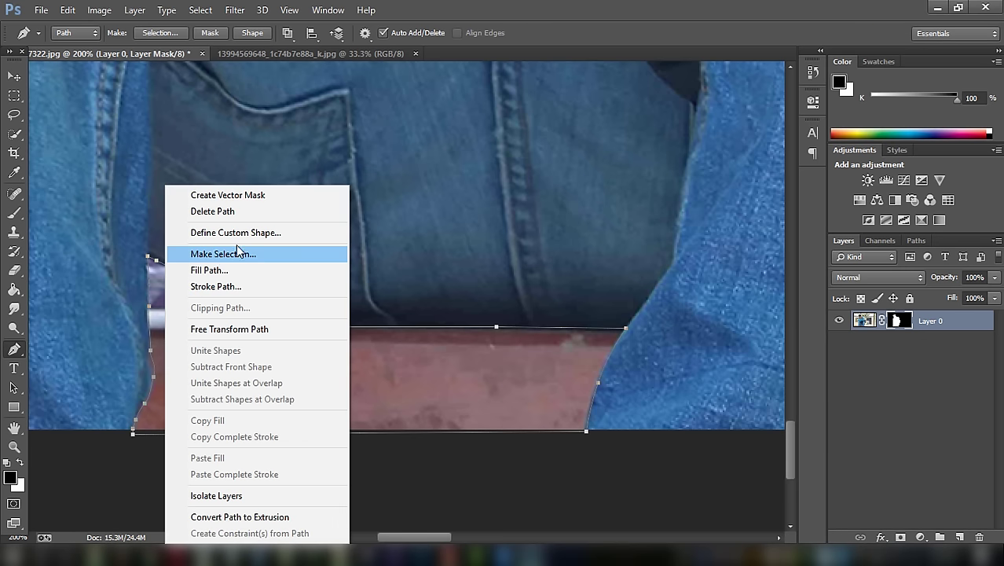
left_click(227, 317)
left_click(579, 160)
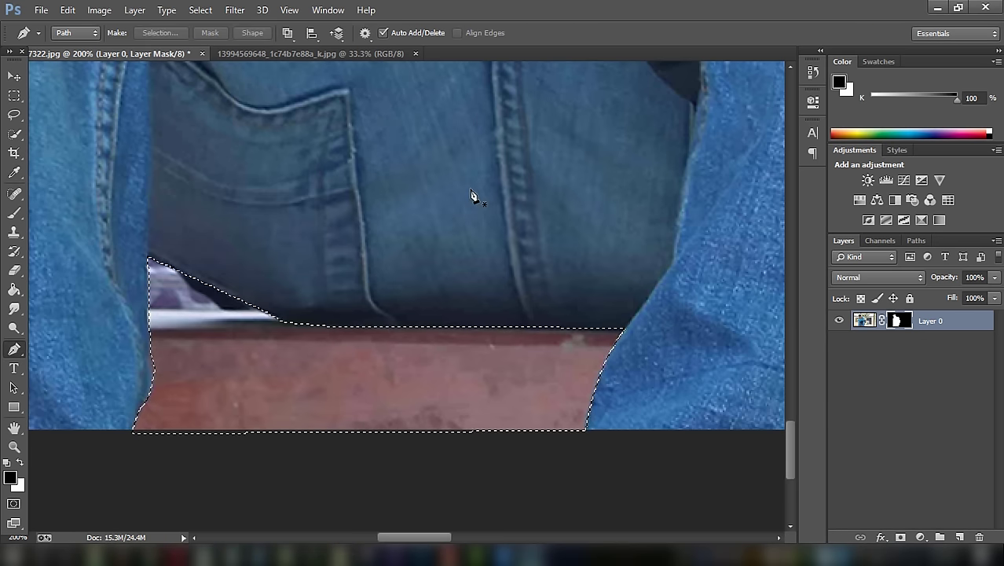
key("ctrl+minus")
key("ctrl+minus")
key("ctrl+minus")
key("ctrl+minus")
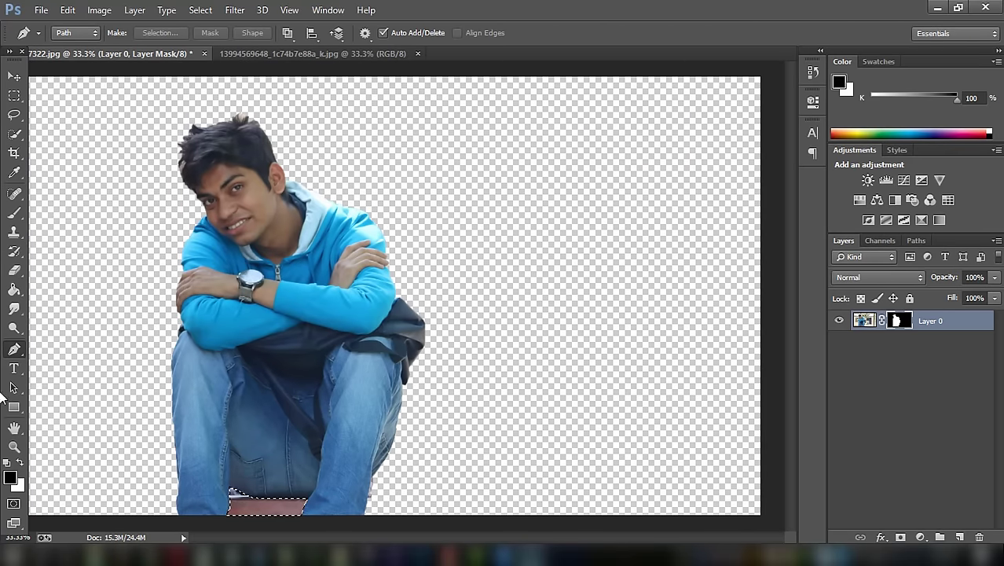
Paint the selected patch near-black on the layer mask and deselect.
left_click(10, 477)
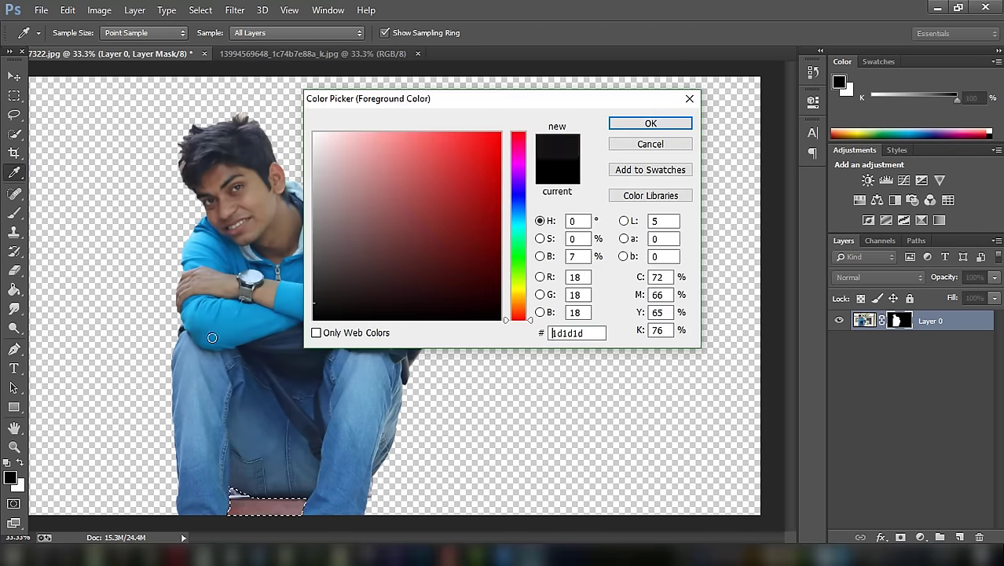
left_click(629, 124)
key("b")
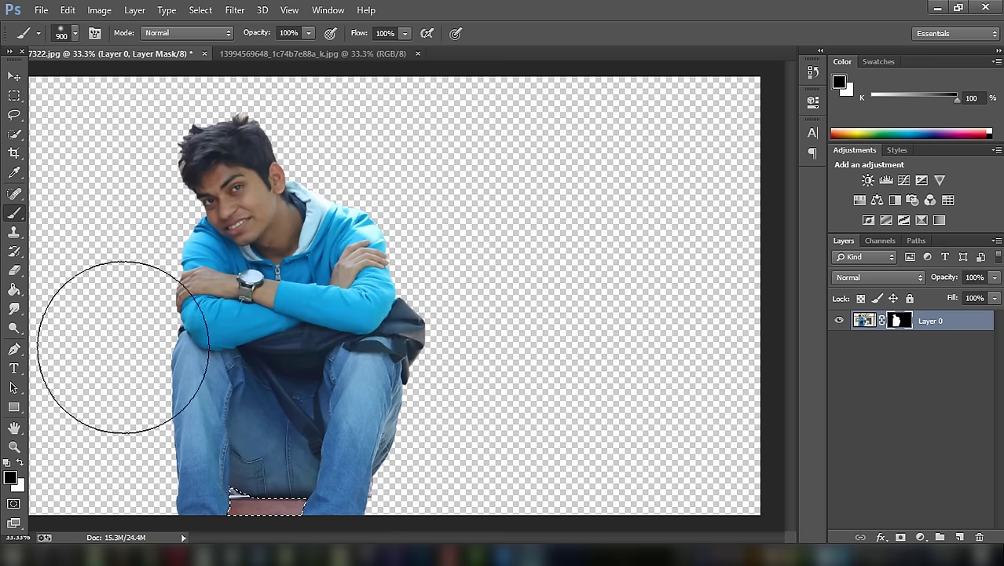
left_click(226, 466)
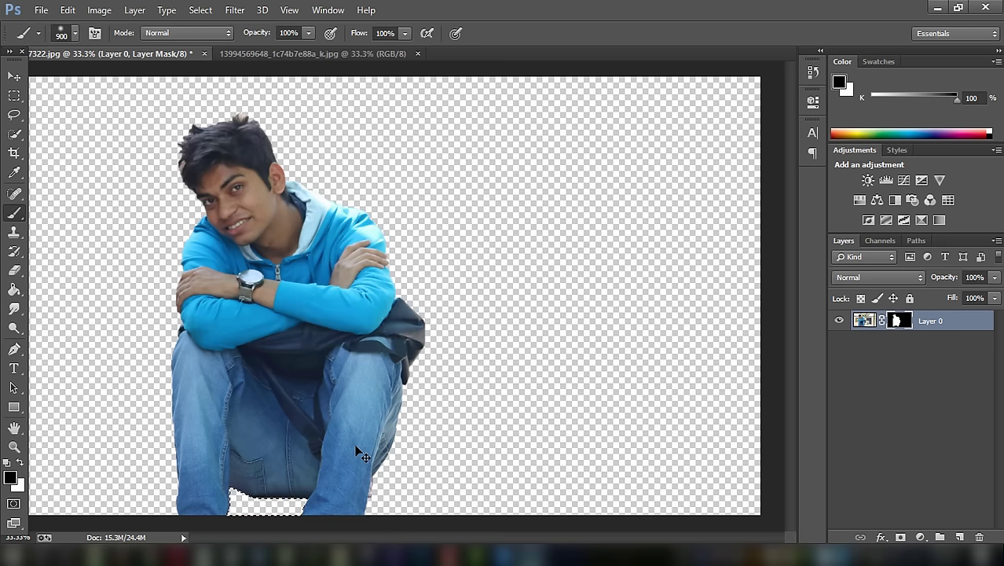
key("ctrl+d")
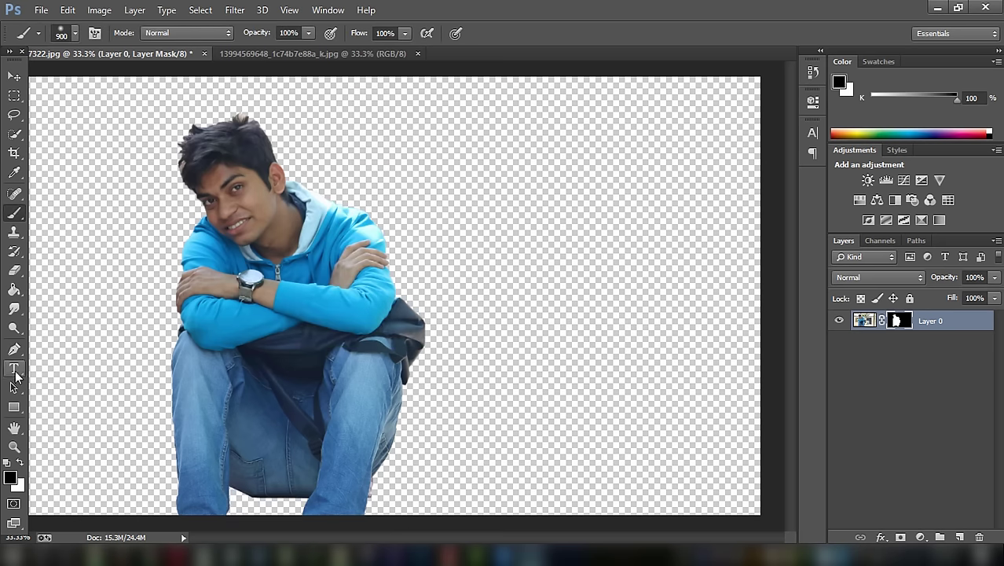
key("ctrl+plus")
key("ctrl+plus")
scroll(515, 404, "down", 1)
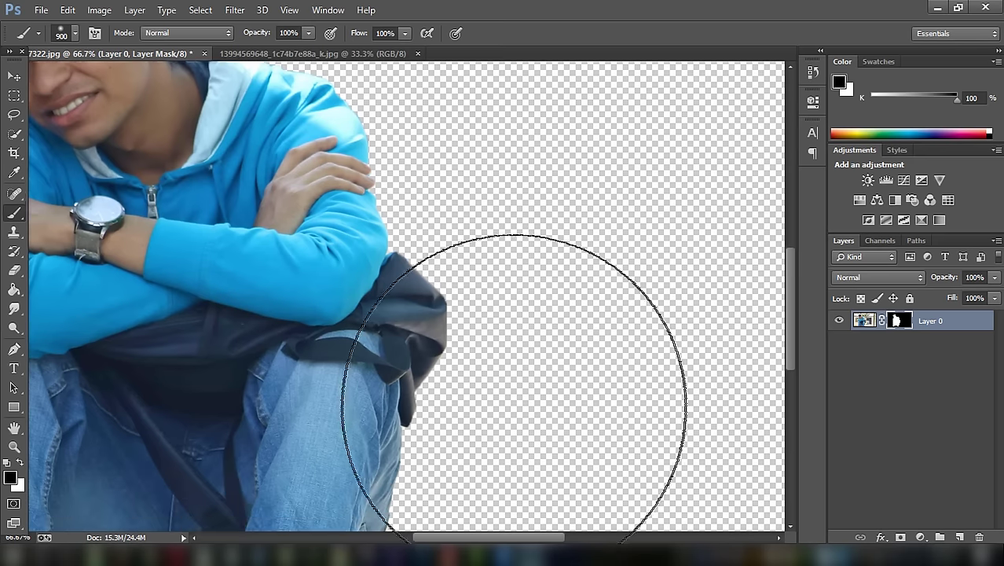
scroll(518, 409, "down", 3)
scroll(519, 410, "down", 3)
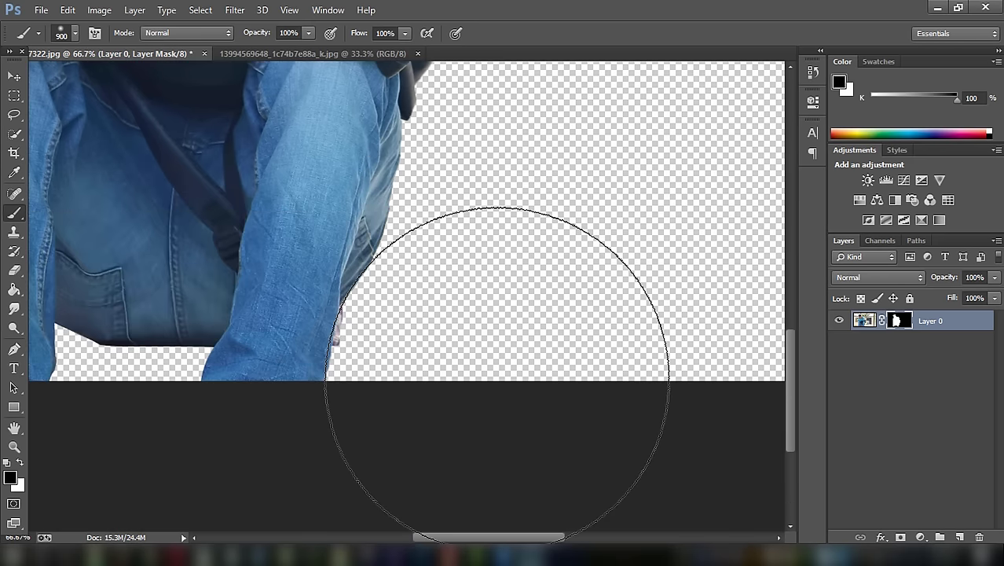
key("ctrl+plus")
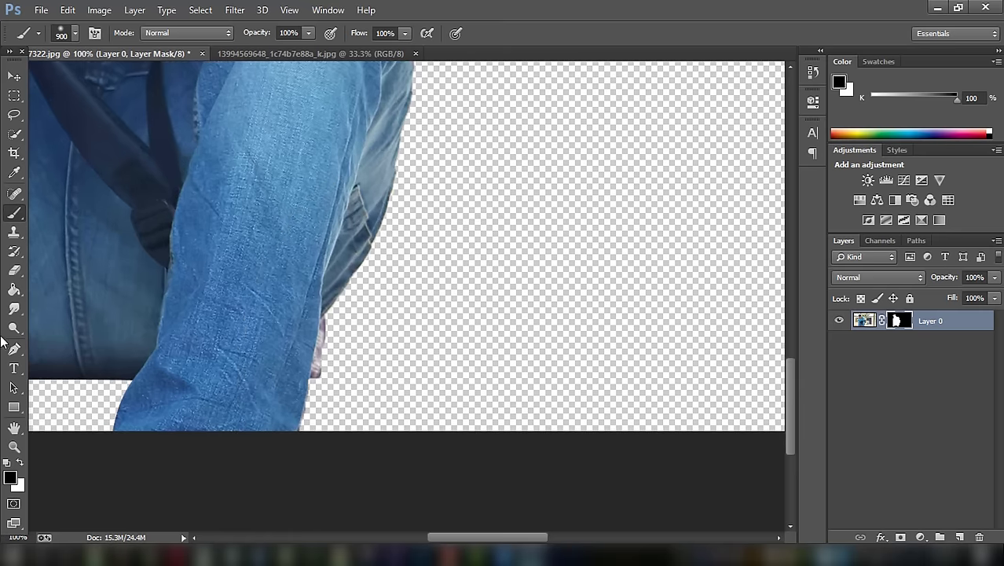
left_click(14, 348)
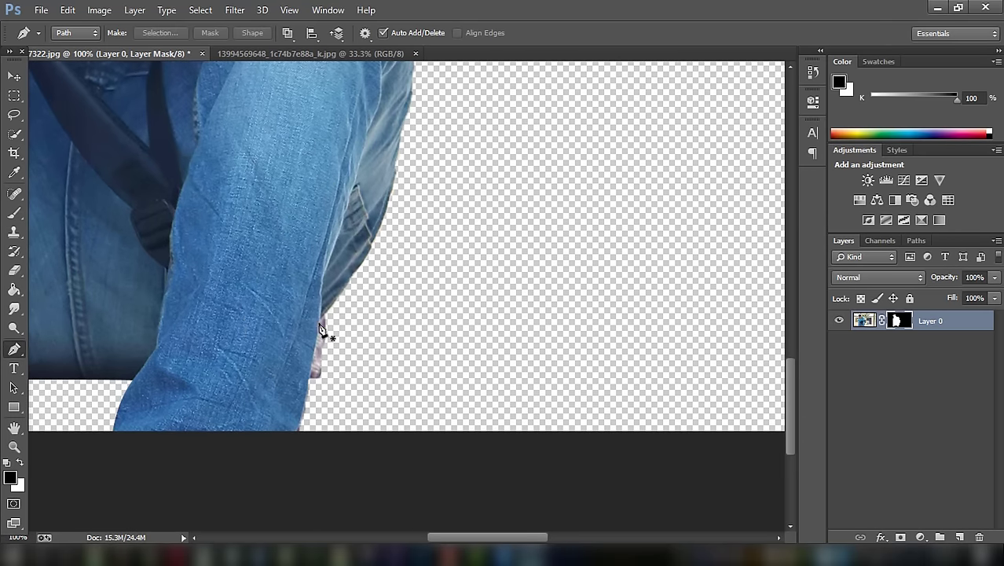
Pen-trace the pinkish sliver beside the right leg, select it and paint it out on the mask.
left_click(320, 322)
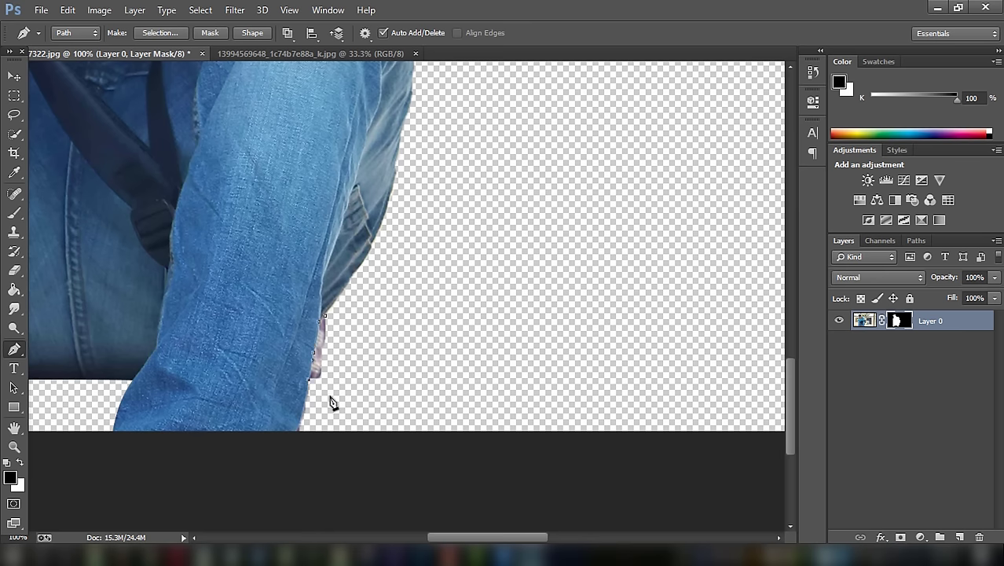
left_click(382, 350)
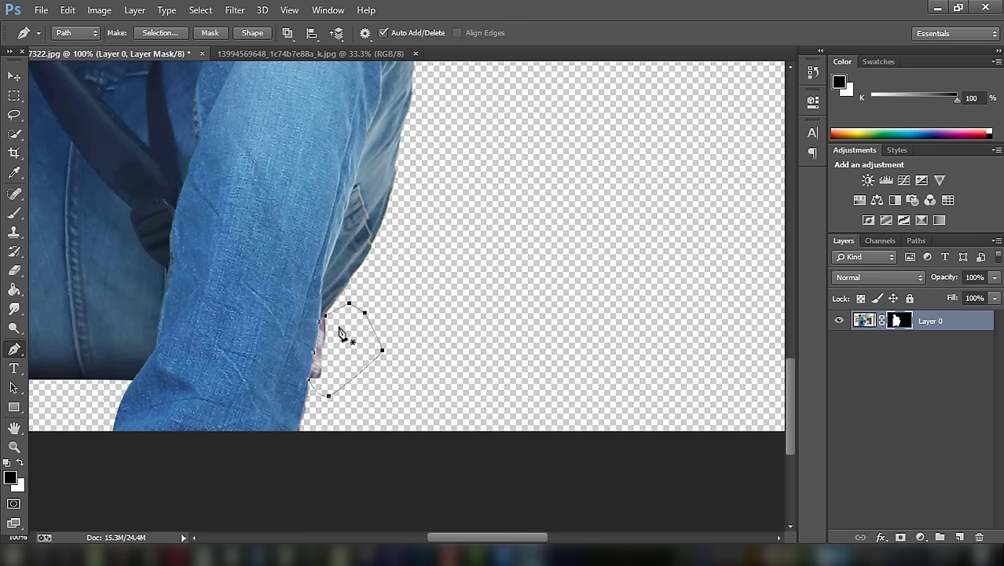
right_click(340, 334)
left_click(404, 253)
left_click(576, 155)
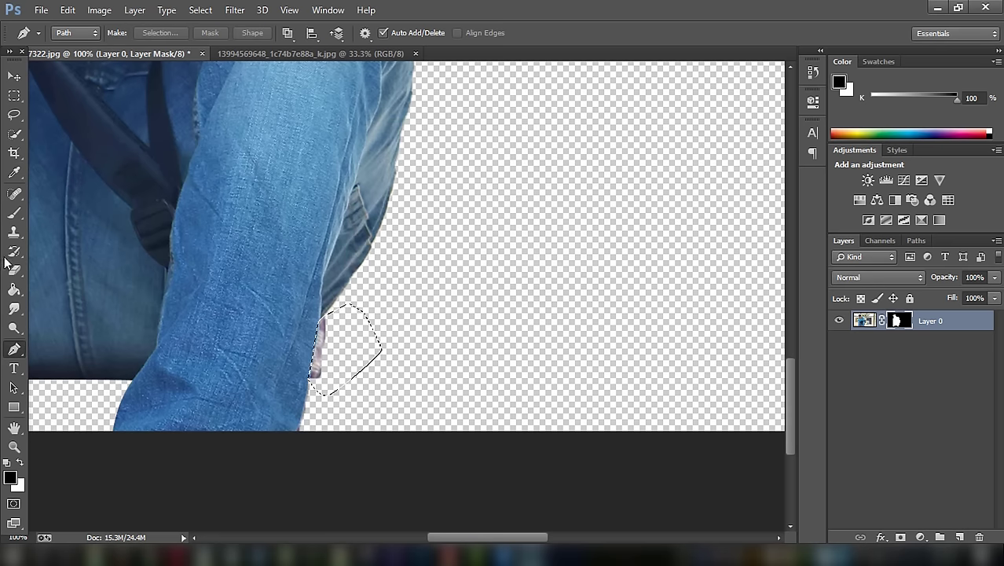
left_click(14, 212)
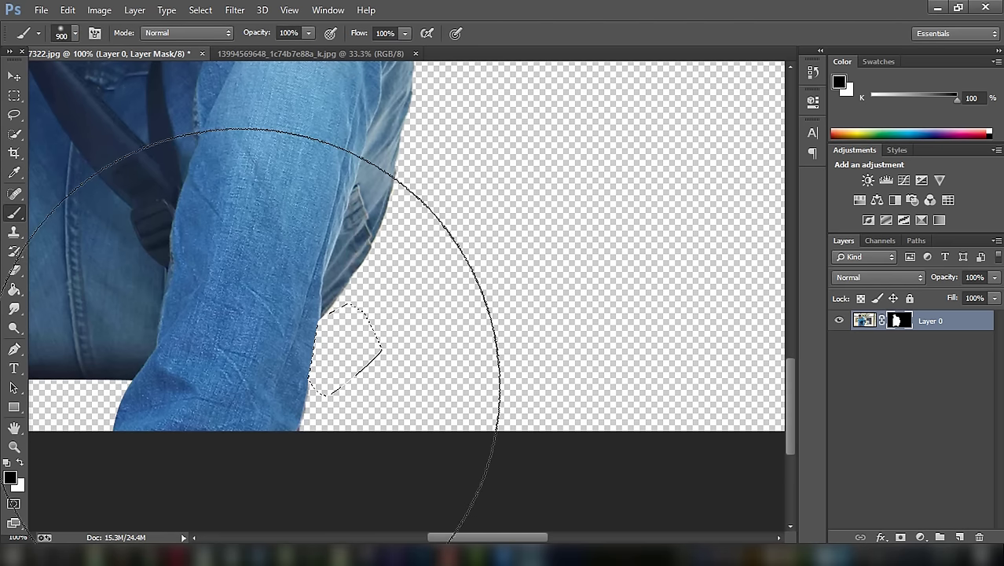
key("ctrl+minus")
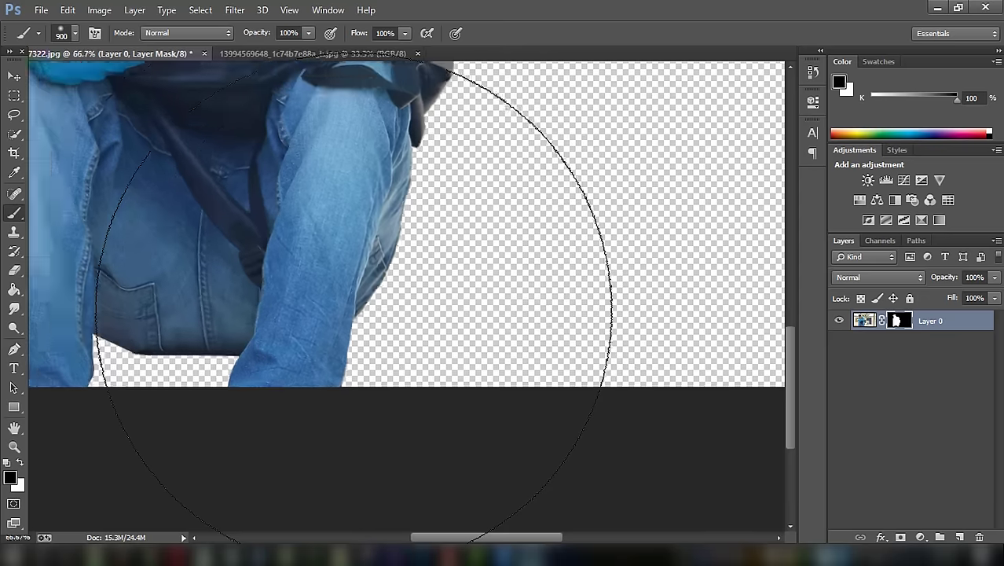
key("ctrl+minus")
key("ctrl+minus")
key("ctrl+minus")
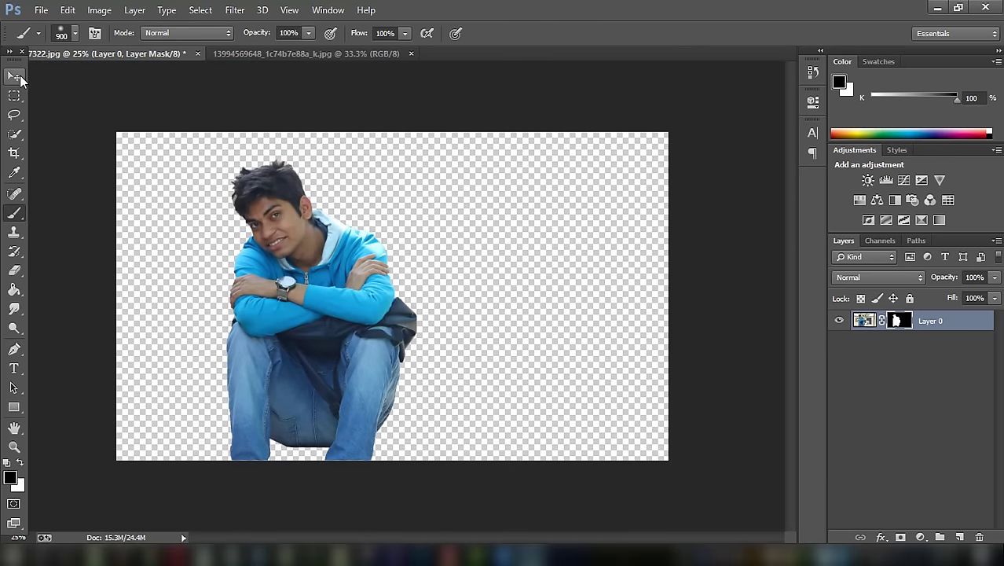
left_click(22, 75)
Create a new 6000 × 3000 px document with a White background.
left_click(41, 9)
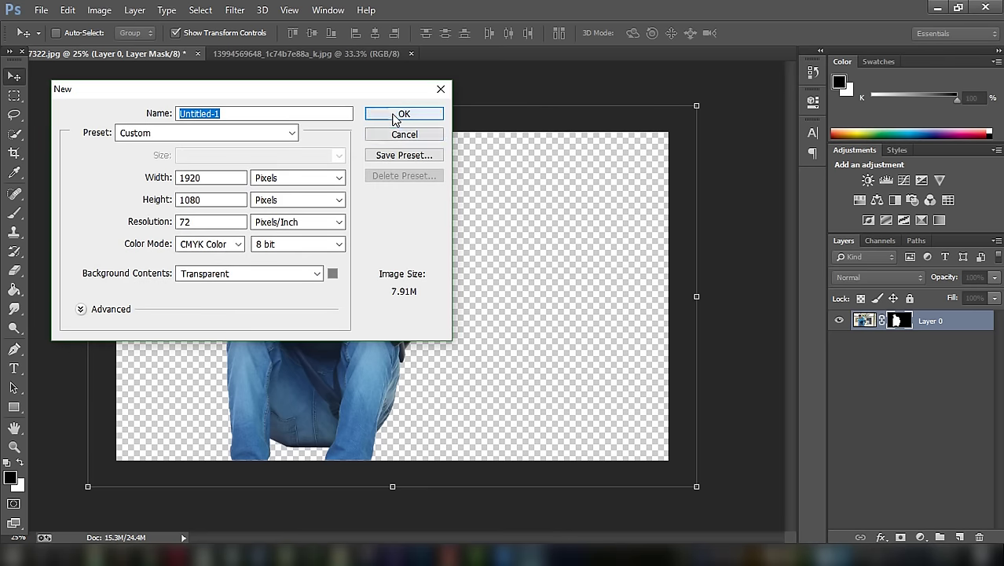
double_click(193, 178)
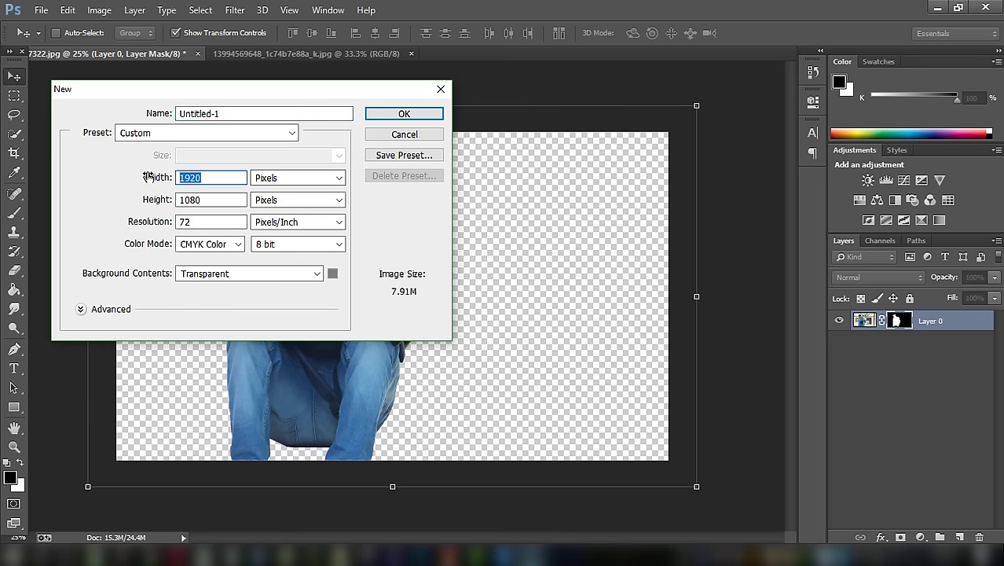
type("6000")
key("Tab")
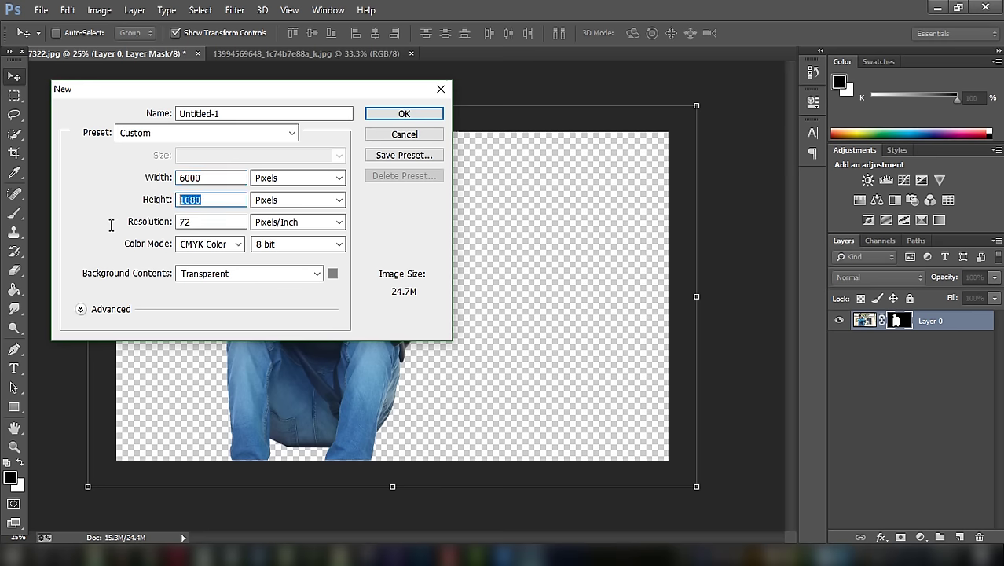
type("3000")
left_click(287, 274)
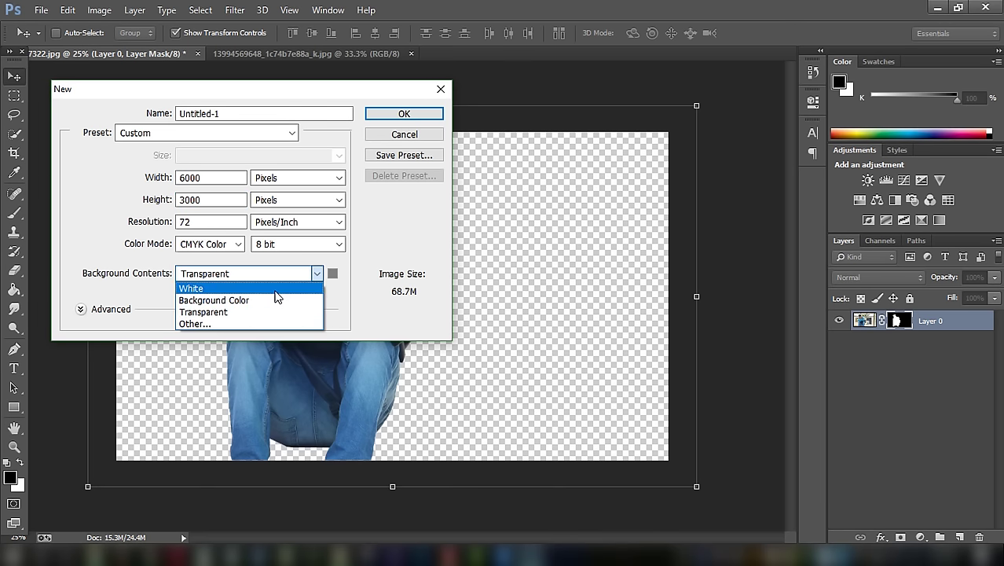
left_click(275, 290)
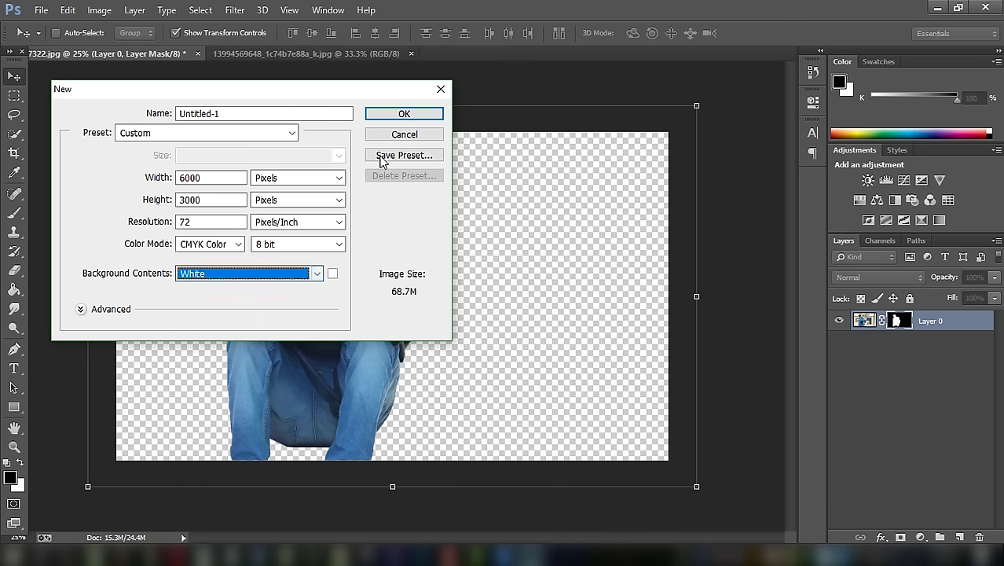
left_click(224, 274)
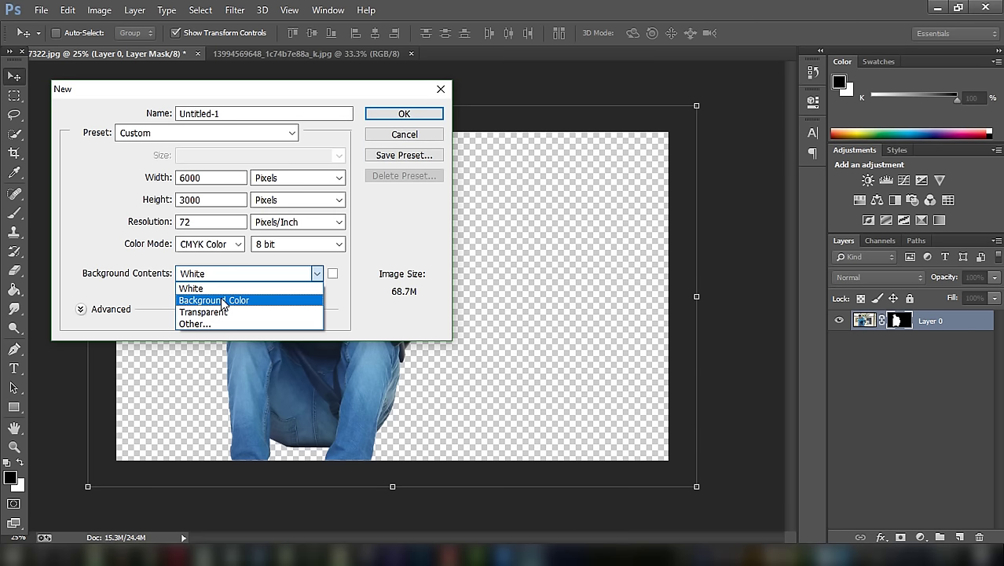
left_click(224, 295)
left_click(223, 275)
left_click(223, 284)
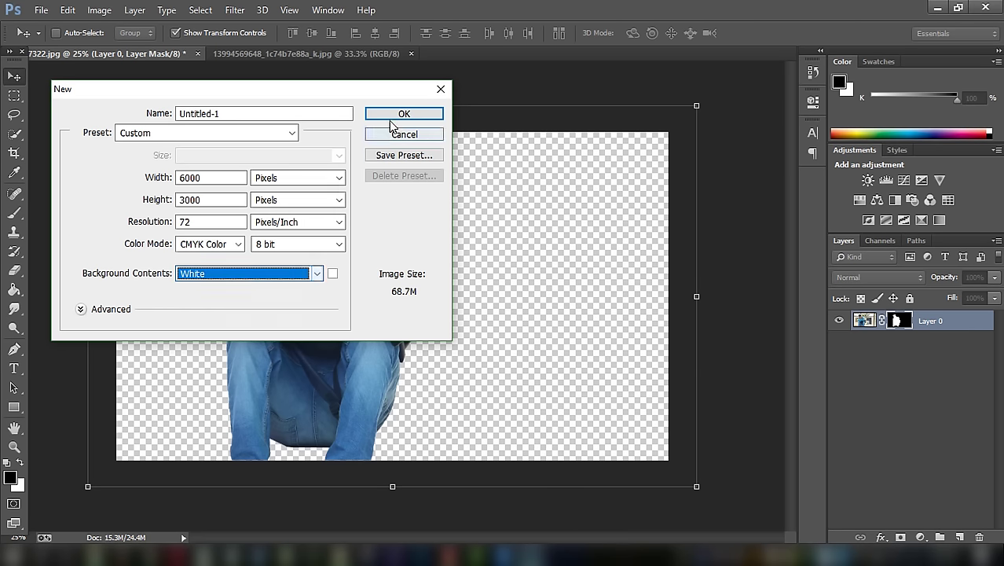
left_click(398, 115)
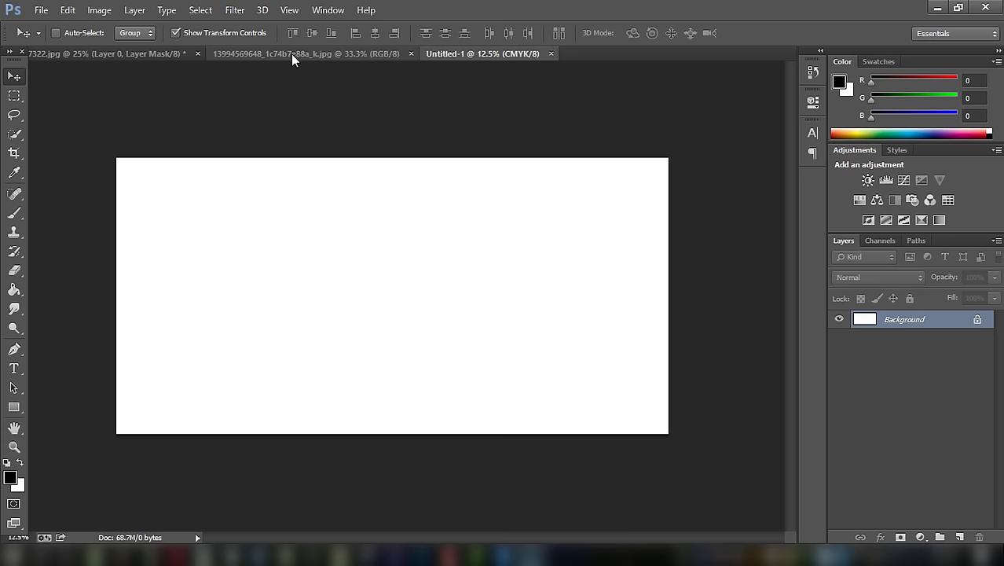
Place 'nature blur by tapasheditz' from STOCK (E:) > project > New folder (6) into Untitled-1.
left_click(291, 53)
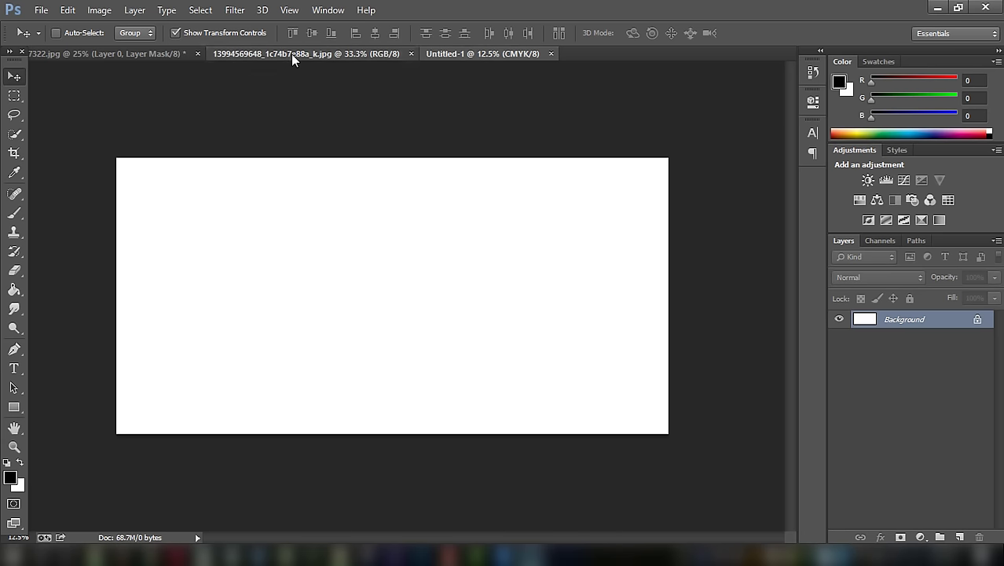
left_click(135, 54)
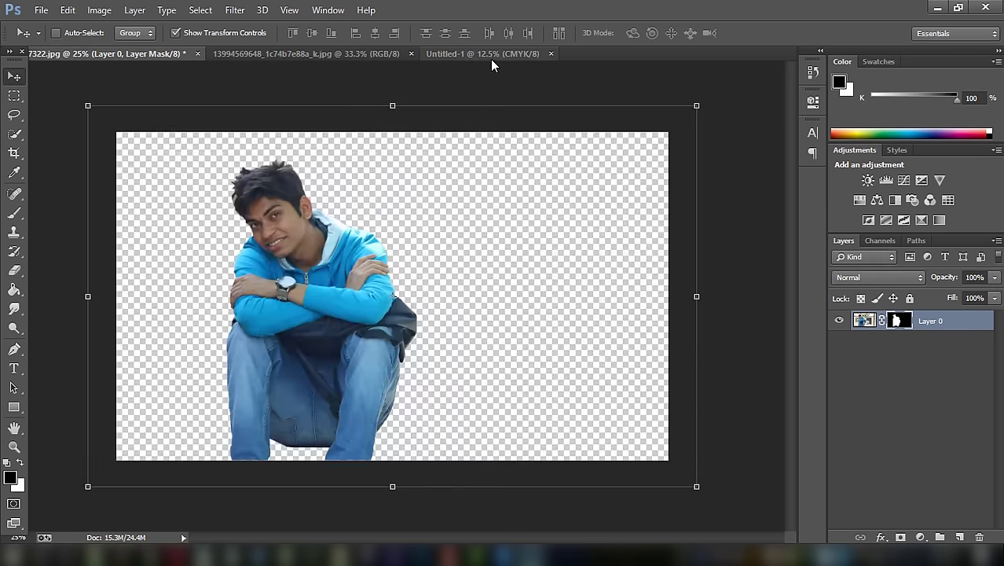
left_click(494, 55)
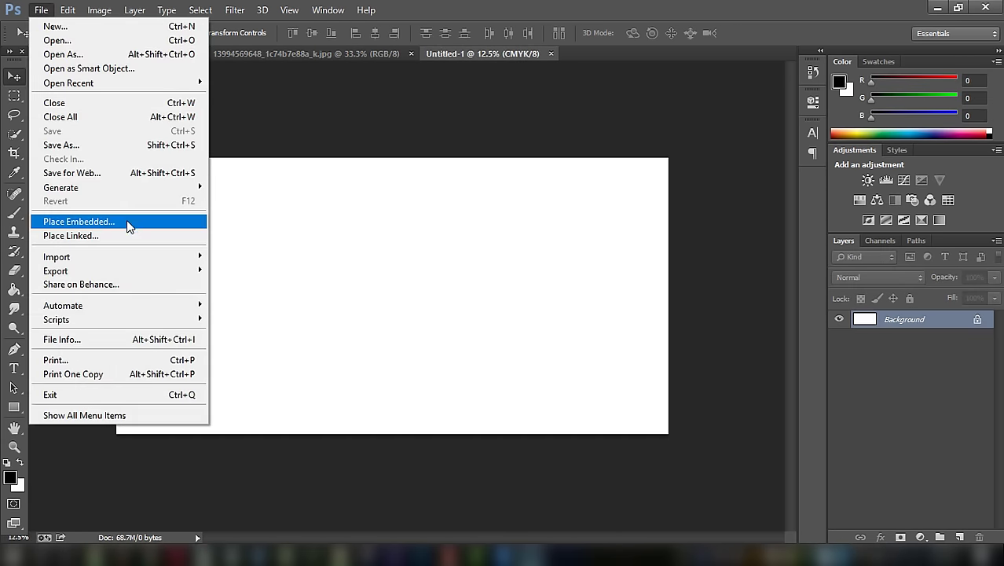
left_click(126, 221)
scroll(204, 346, "down", 2)
scroll(200, 356, "down", 1)
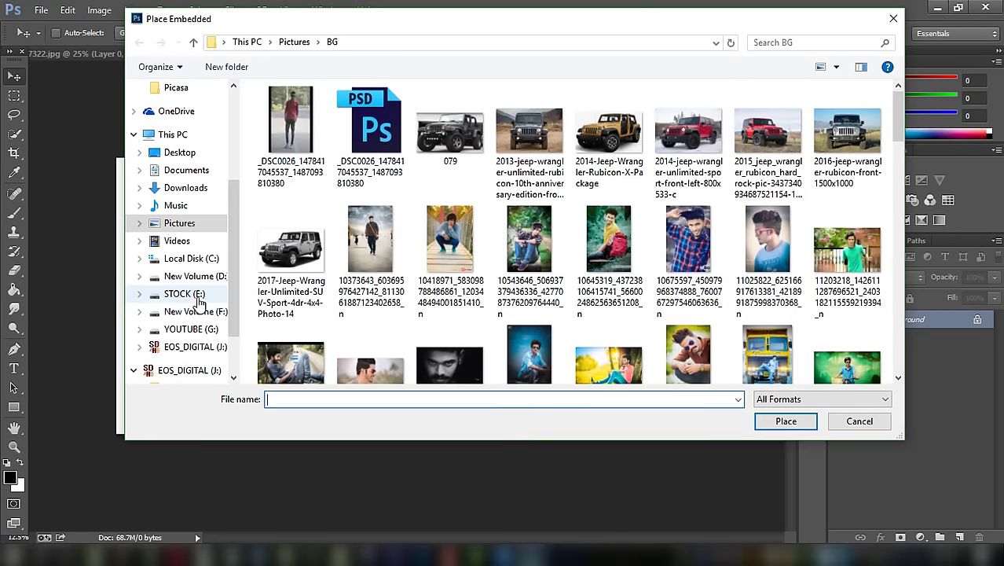
left_click(189, 294)
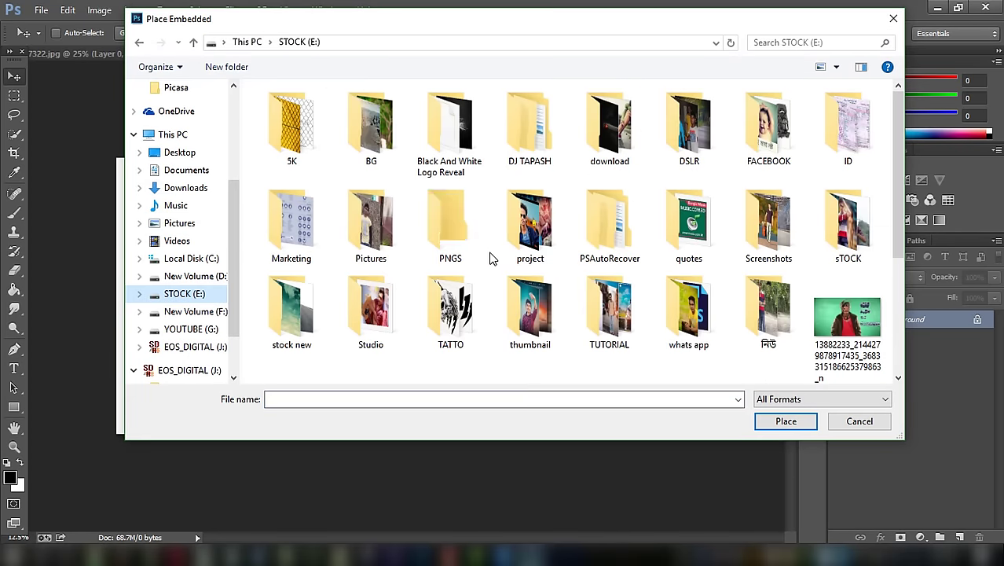
double_click(529, 224)
double_click(691, 150)
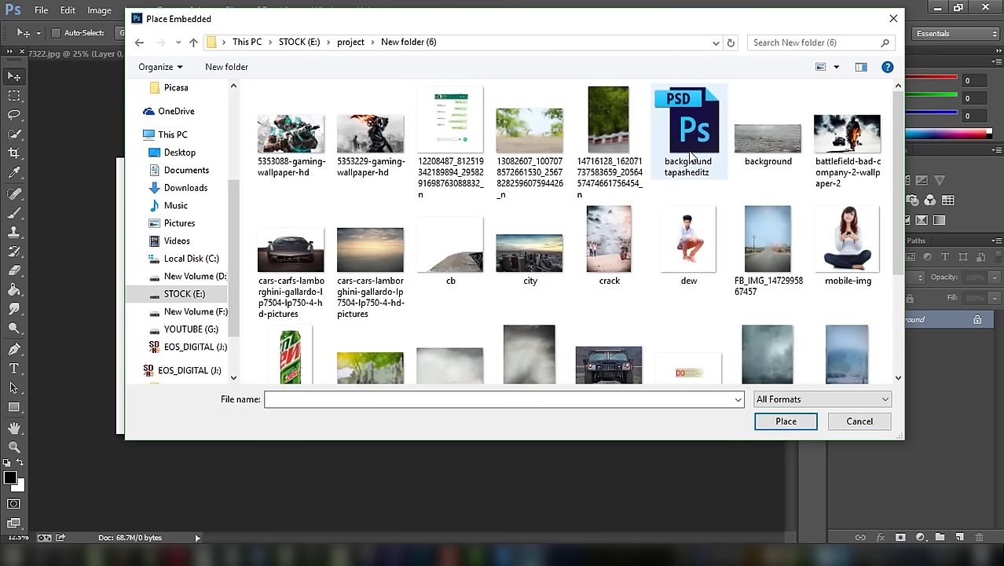
scroll(522, 240, "down", 2)
left_click(378, 259)
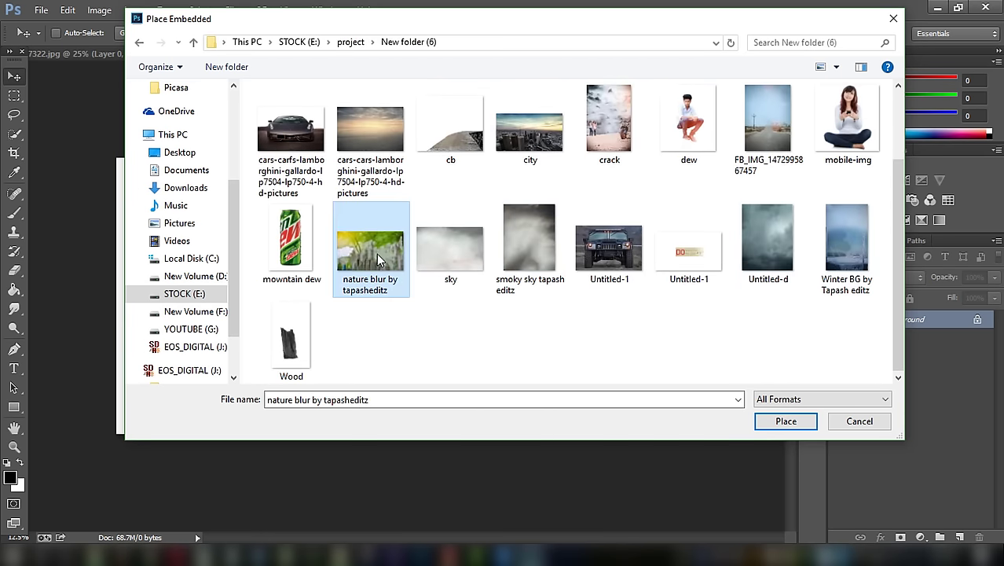
left_click(785, 420)
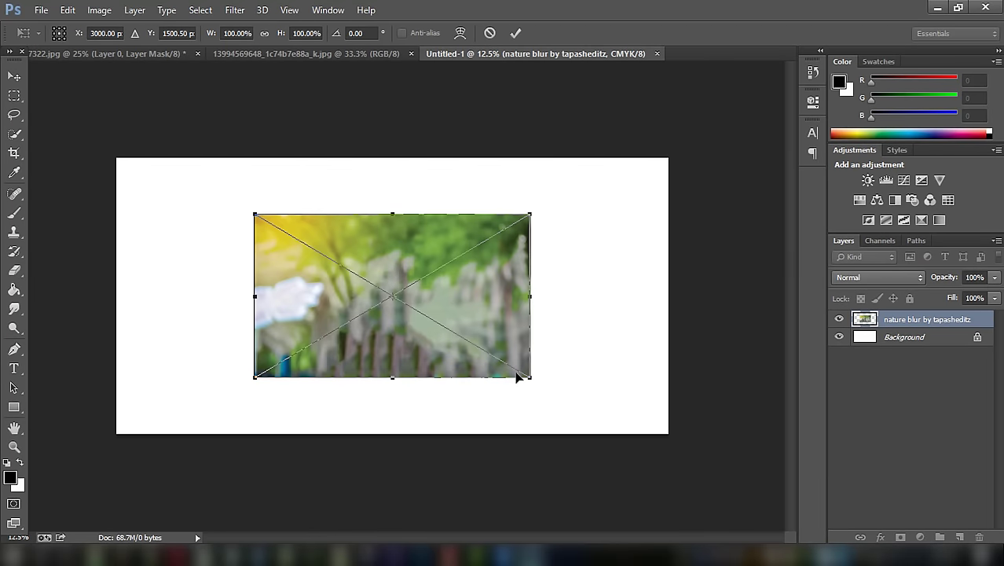
left_click(518, 31)
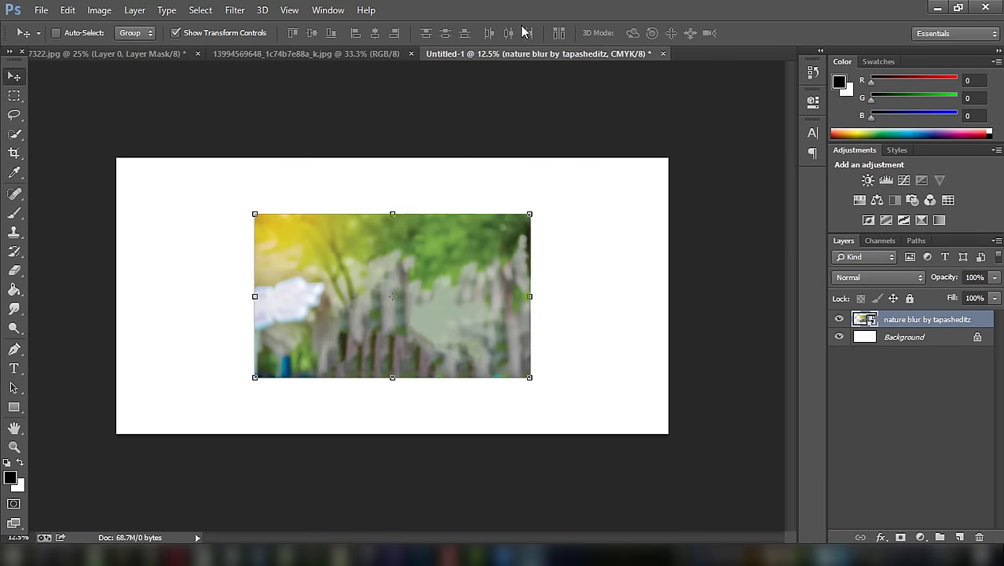
Enlarge the nature blur layer to about 203% to overfill the canvas, nudge it, and preview a crop.
left_click(68, 10)
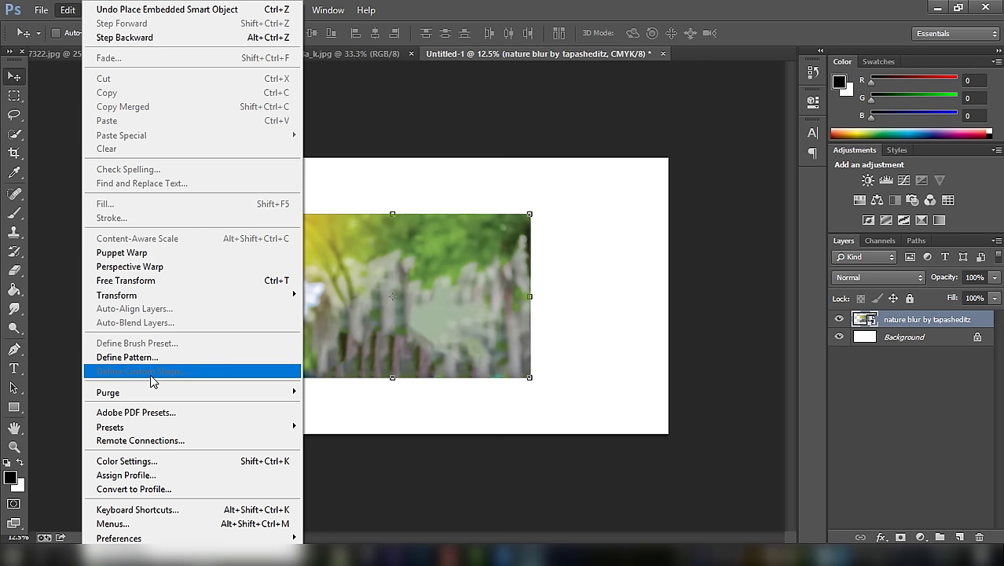
left_click(547, 276)
key("ctrl+t")
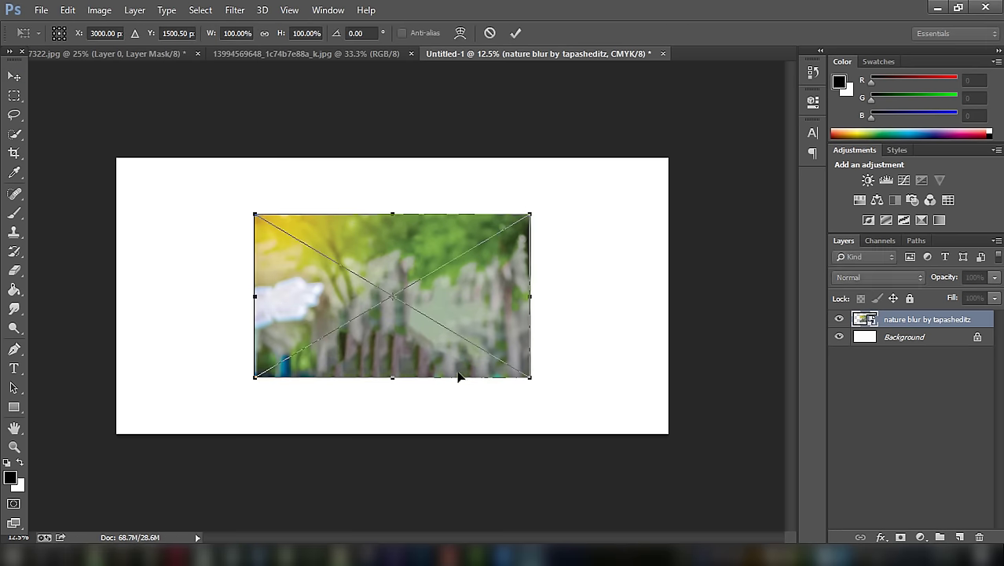
mouse_move(530, 377)
left_mouse_down()
mouse_move(575, 407)
mouse_move(708, 415)
left_mouse_up()
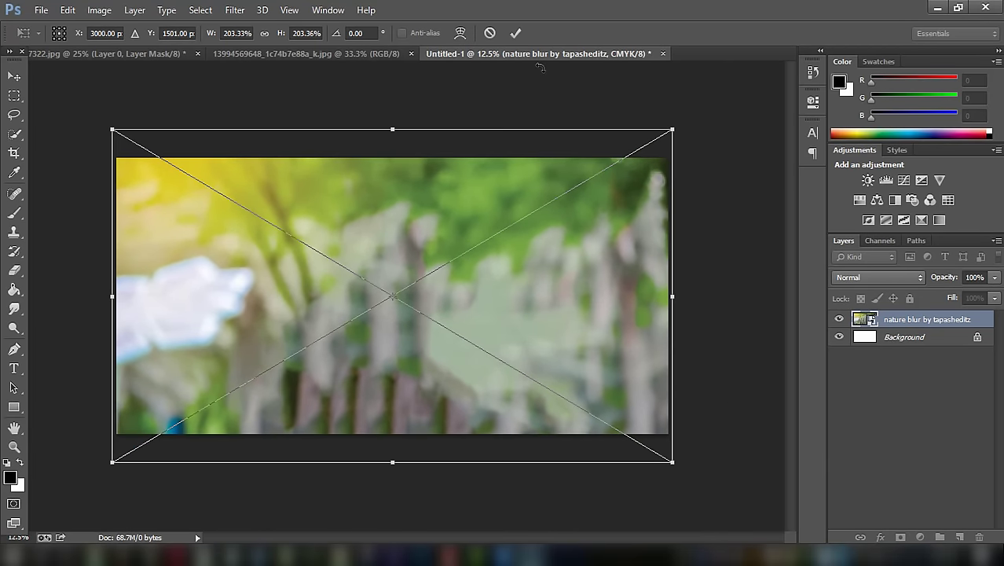
left_click(524, 33)
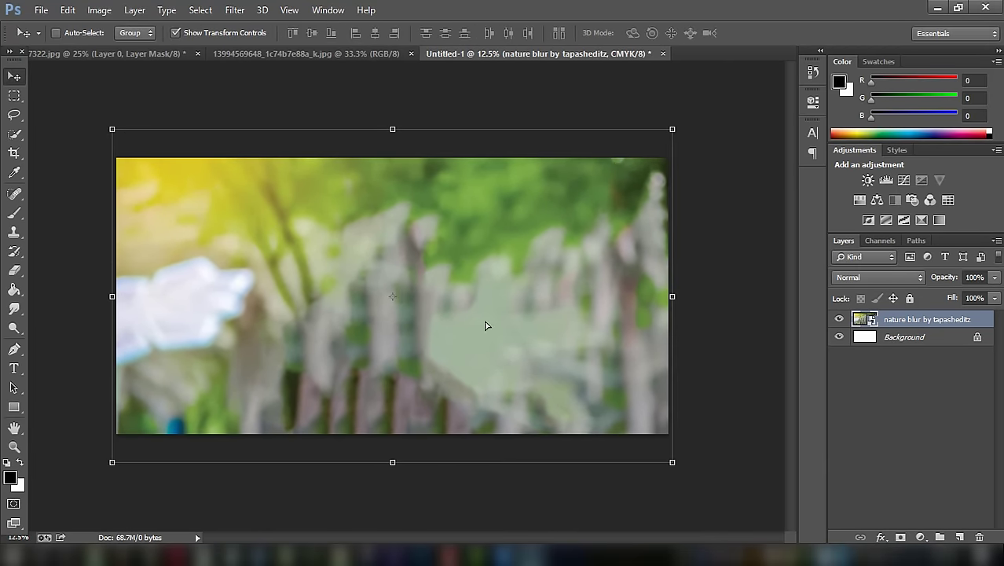
left_click_drag(486, 324, 482, 314)
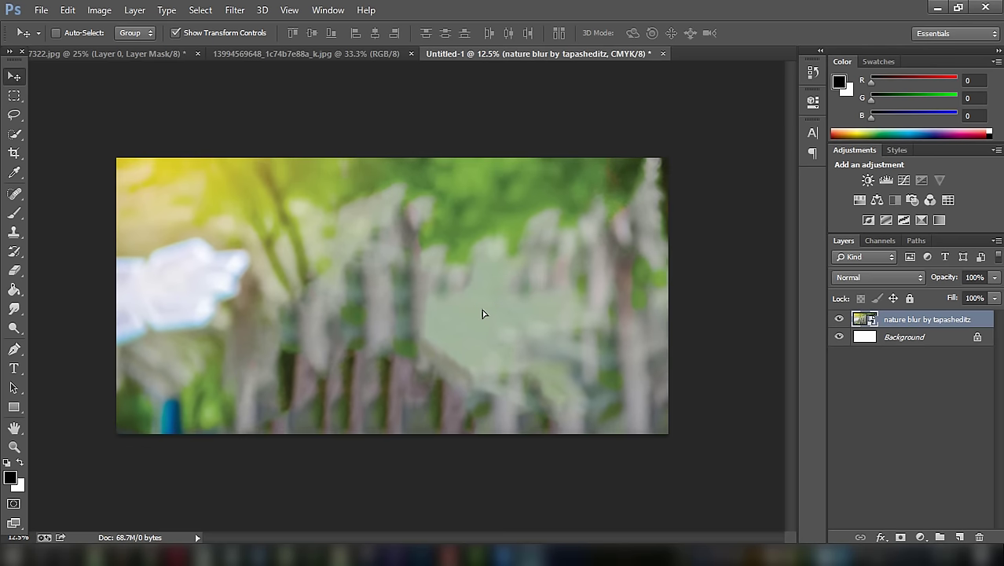
left_click(14, 153)
left_click_drag(117, 158, 120, 138)
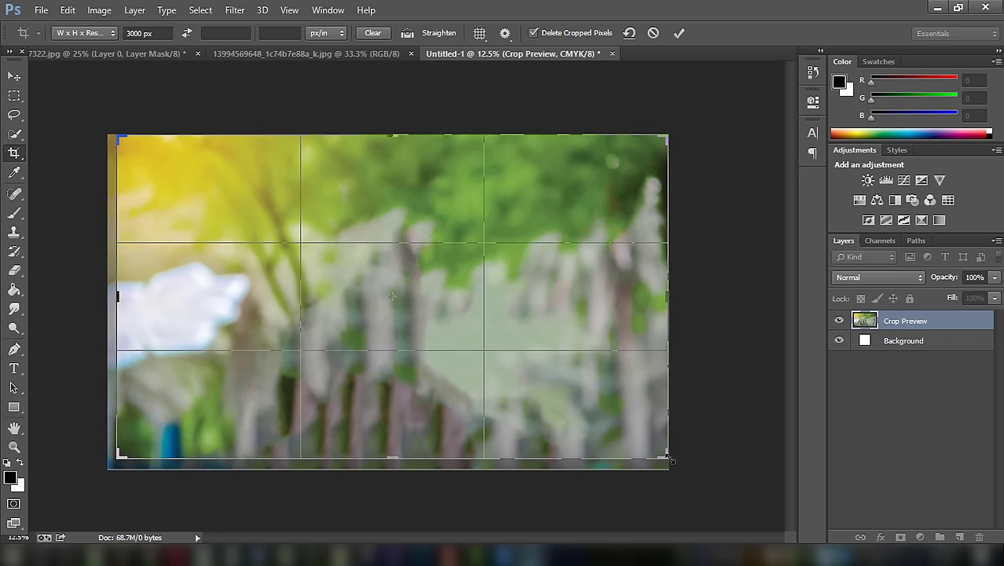
Trim the background's overhanging edges to the canvas and view at 25% zoom.
left_click_drag(667, 457, 668, 457)
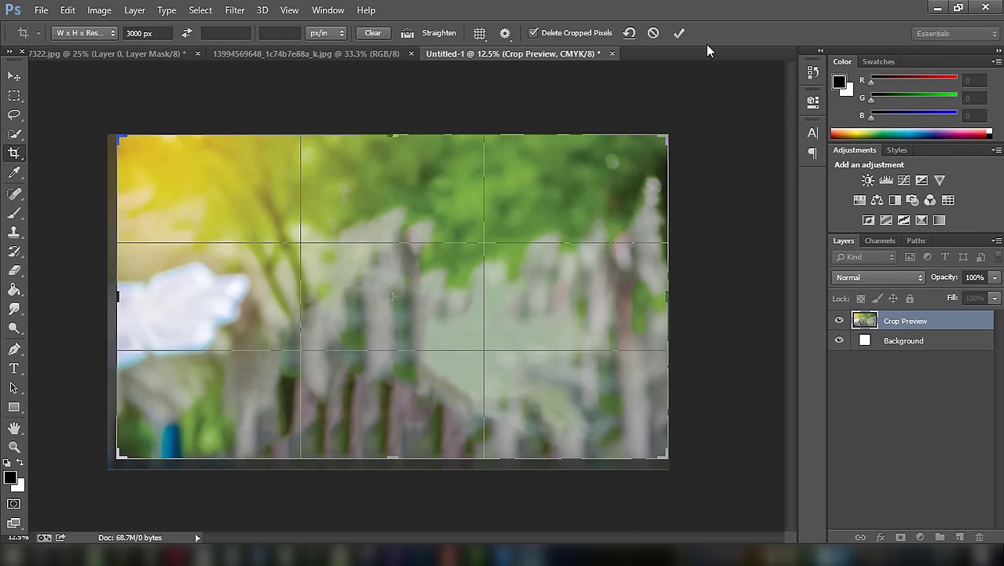
left_click(681, 33)
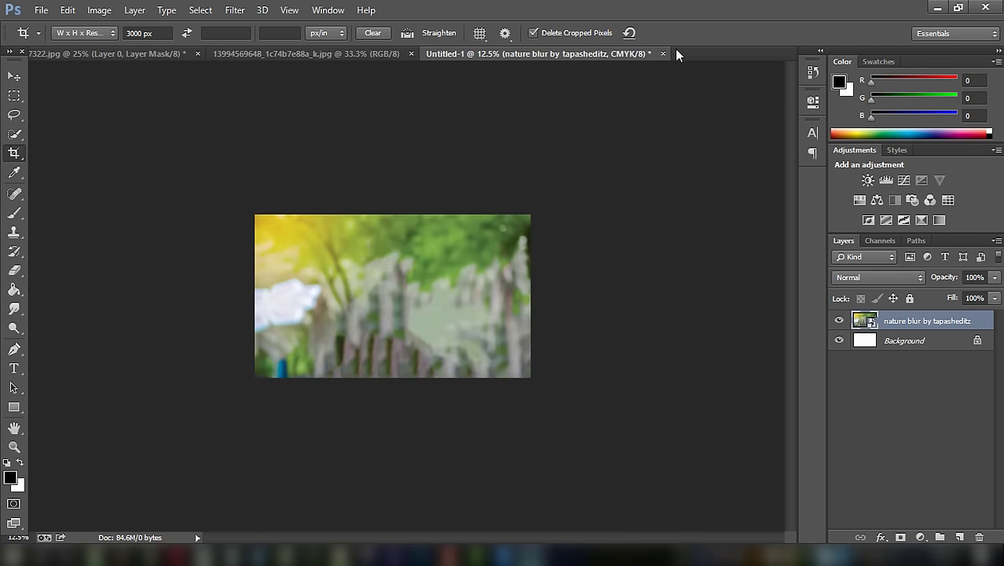
key("ctrl+plus")
key("ctrl+plus")
key("ctrl+plus")
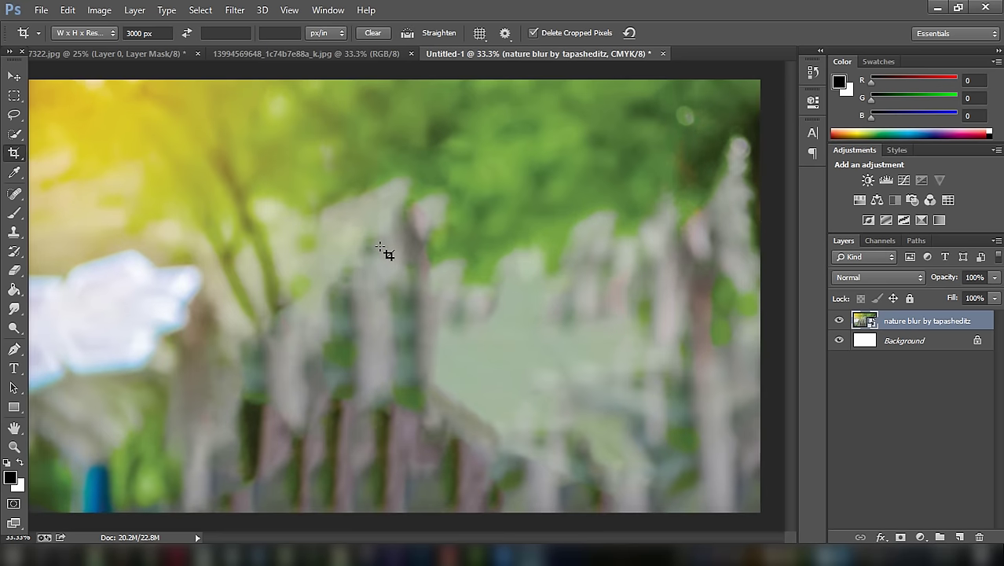
key("ctrl+minus")
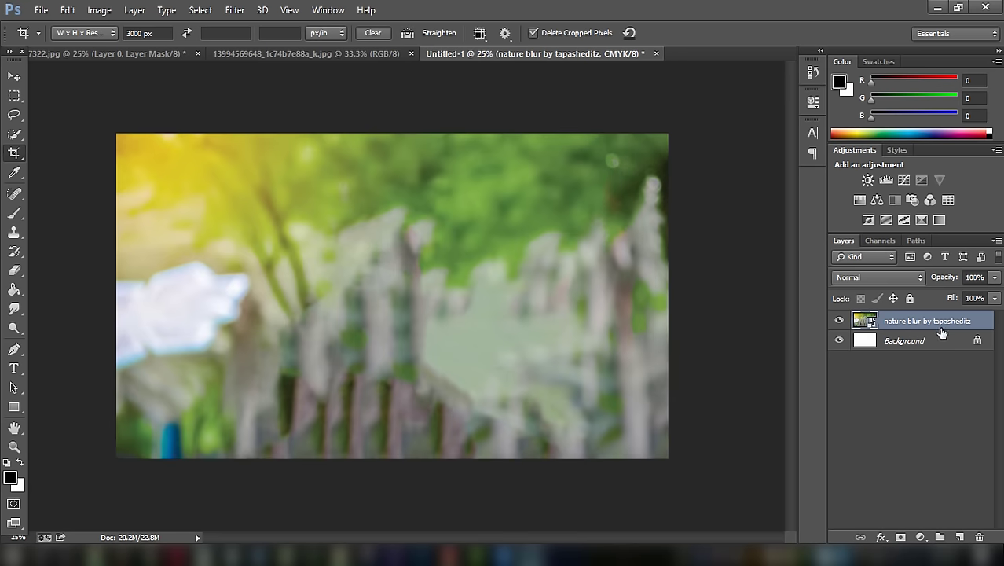
Flip the nature blur layer horizontally so its yellow glow sits top-right.
left_click(960, 341)
left_click(958, 323)
key("v")
left_click(666, 132)
right_click(637, 160)
left_click(687, 369)
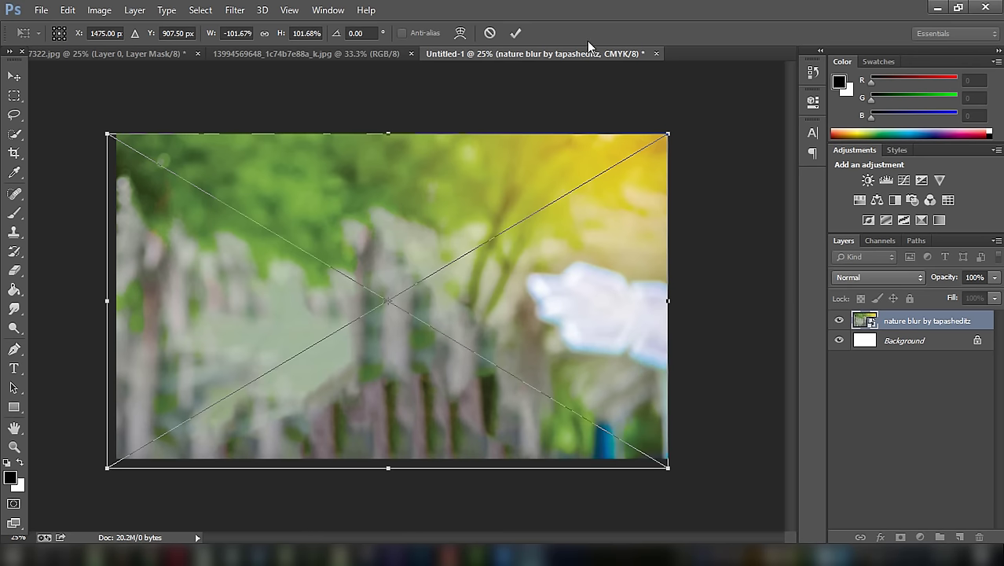
left_click(518, 34)
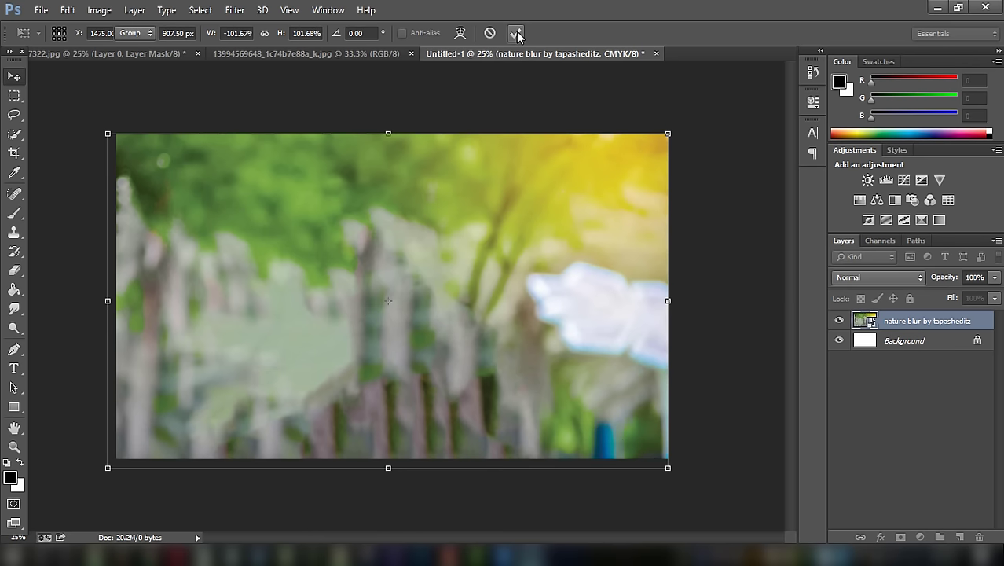
left_click(39, 10)
Place 'wood png by tapasheditz.png' from STOCK (E:) > PNGS as an embedded layer.
left_click(110, 222)
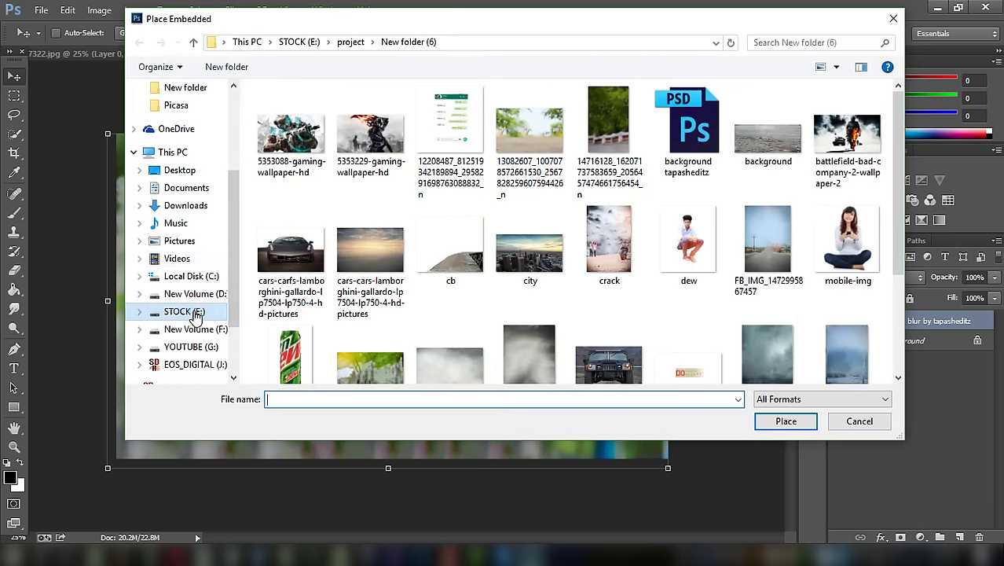
left_click(206, 311)
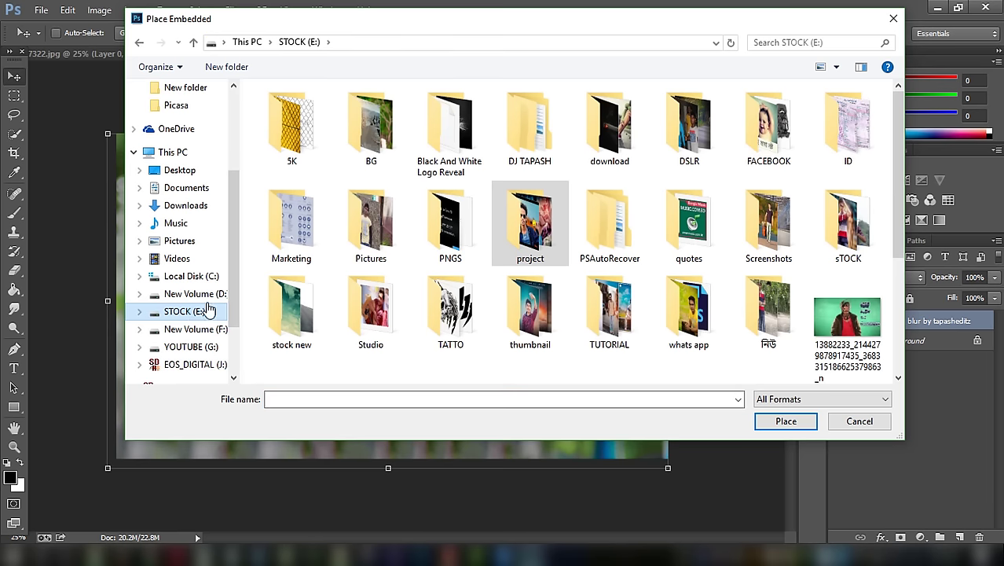
double_click(439, 250)
left_click(377, 402)
type("w")
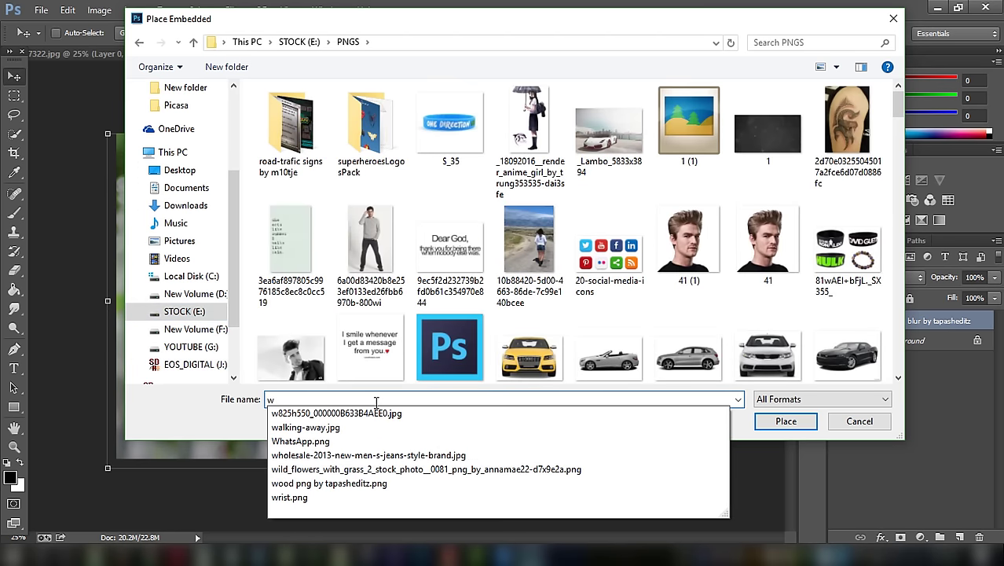
type("oo")
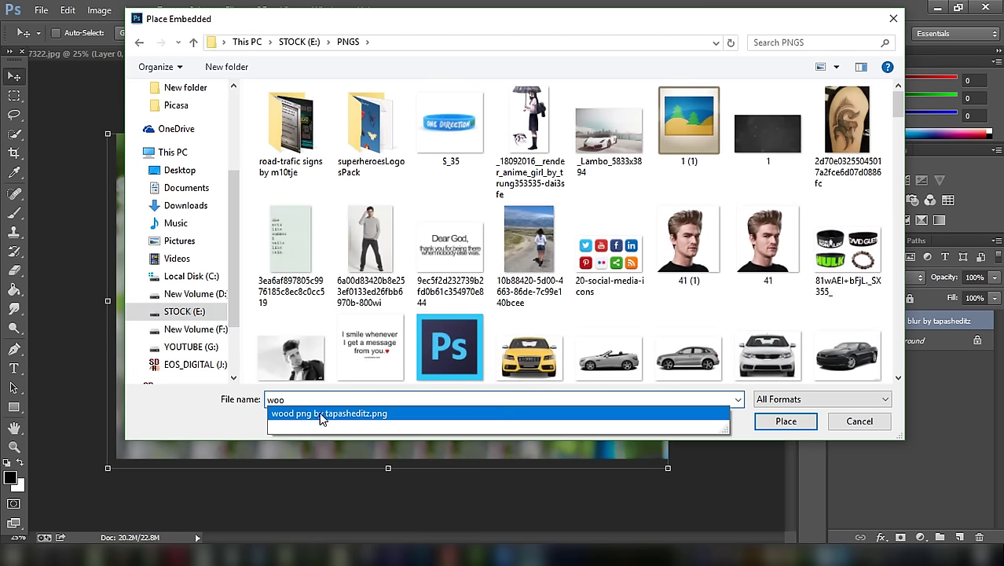
left_click(320, 414)
left_click(786, 421)
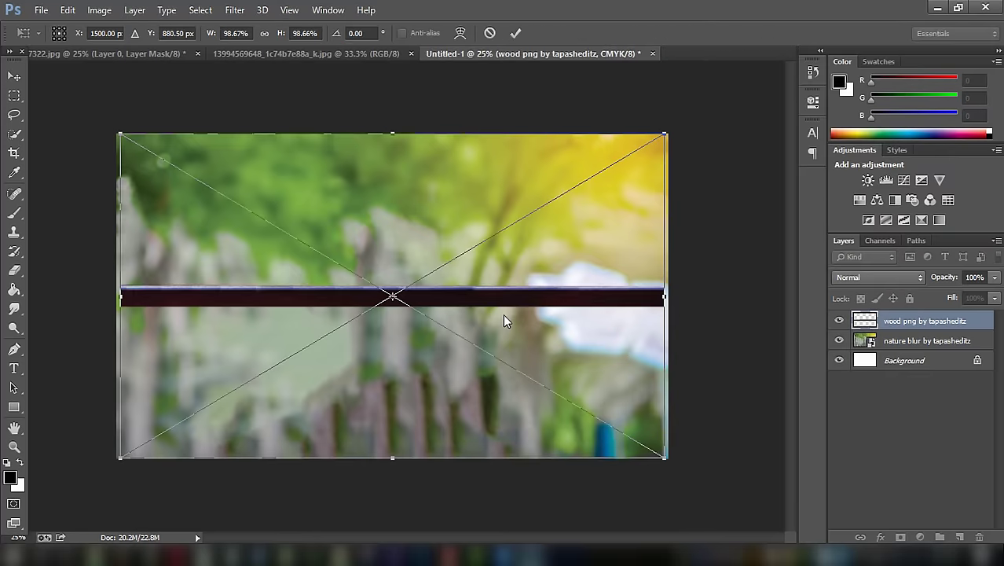
left_click(515, 33)
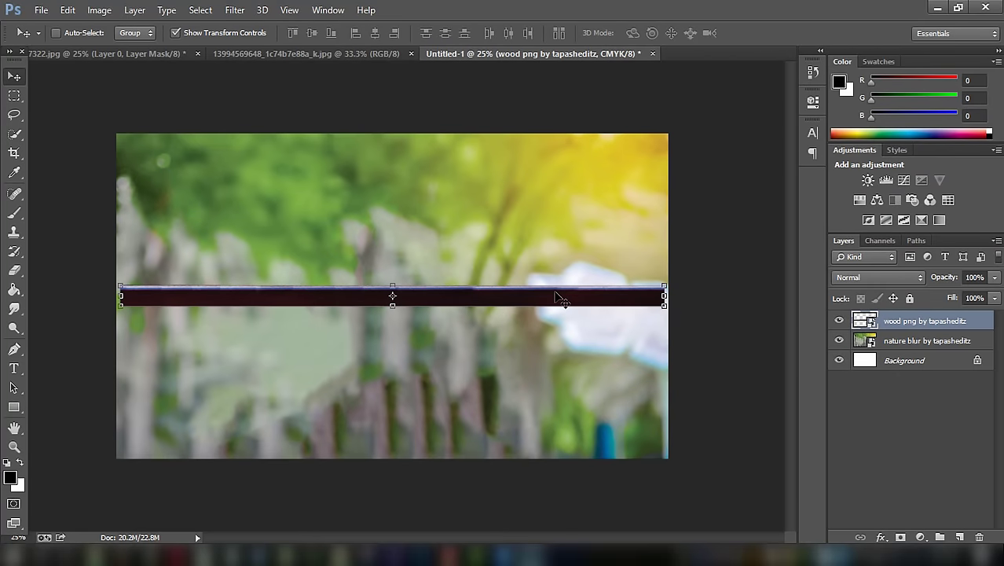
Move the wood strip to the canvas bottom and stretch it to about 104% width.
left_click_drag(547, 306, 539, 451)
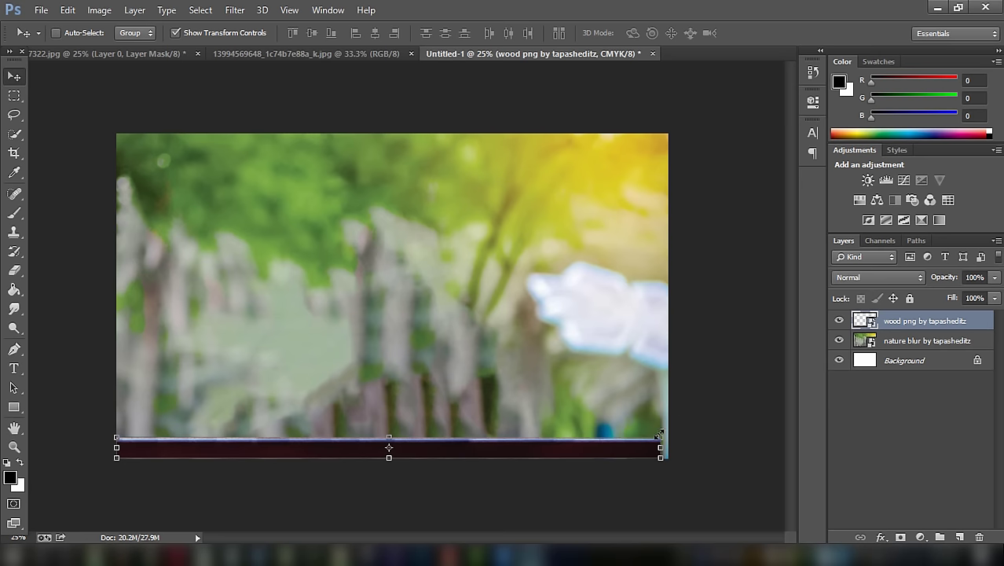
mouse_move(658, 435)
left_mouse_down()
mouse_move(668, 288)
mouse_move(683, 291)
left_mouse_up()
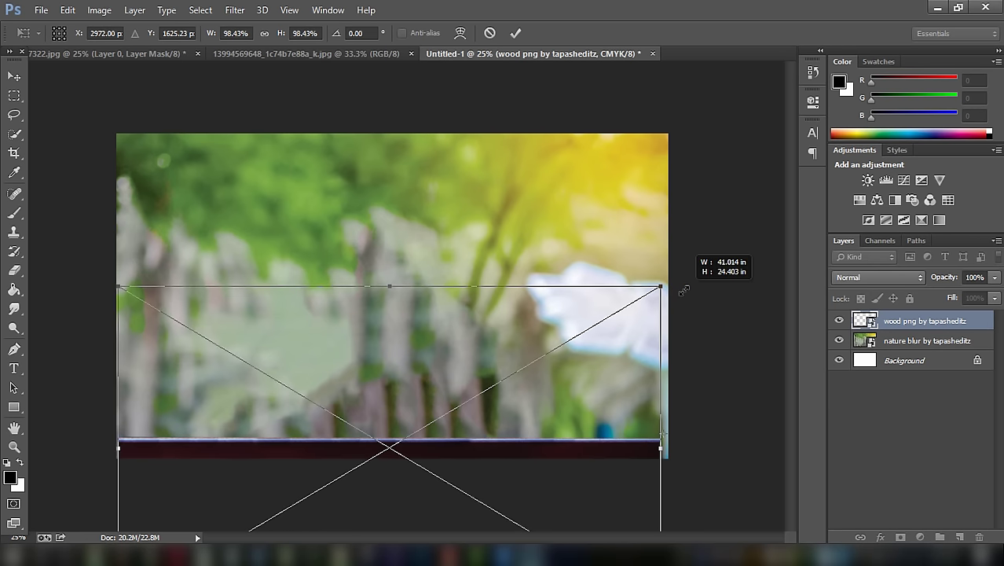
left_click_drag(684, 291, 699, 279)
left_click_drag(567, 342, 588, 341)
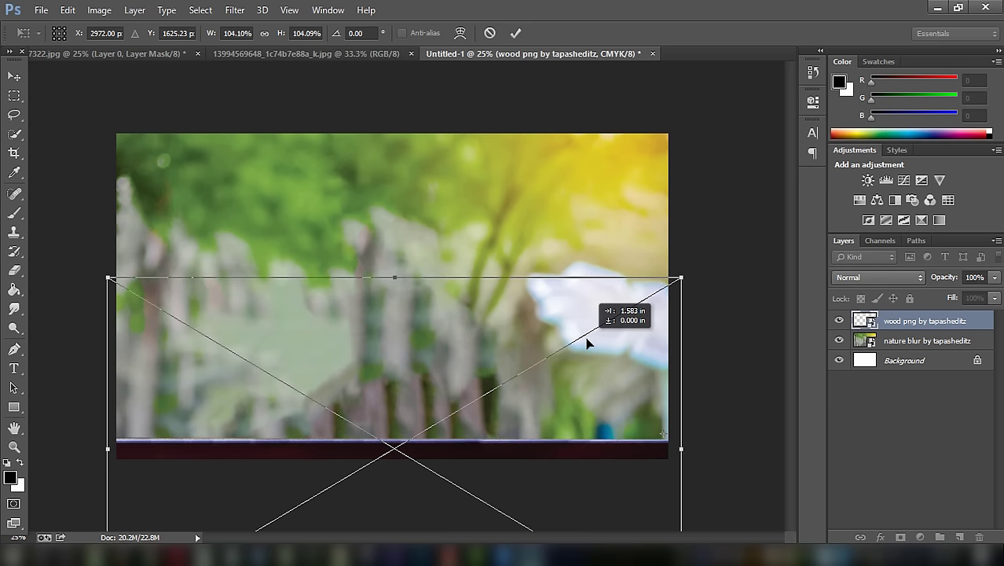
left_click(516, 32)
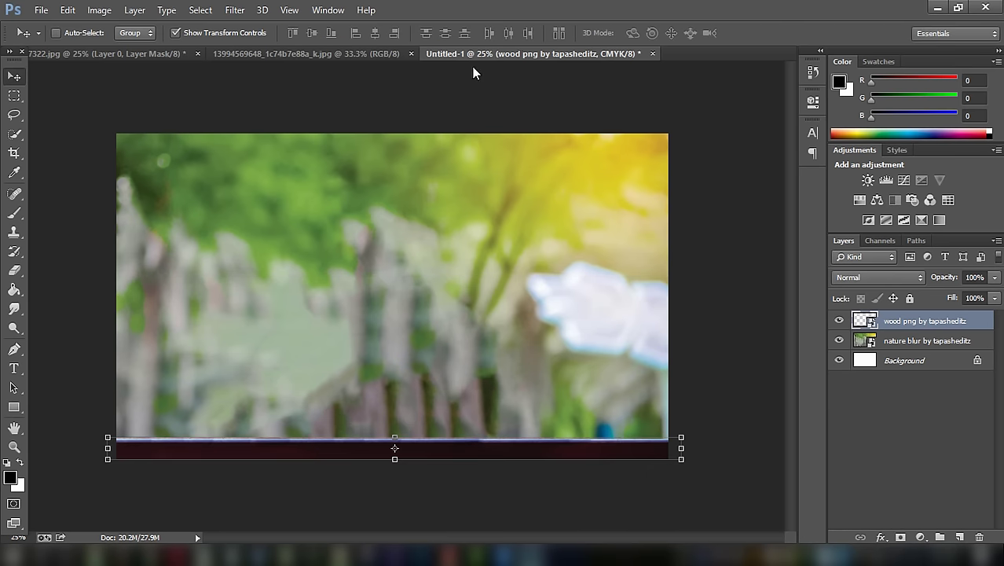
Drag the cut-out boy from 7322.jpg into Untitled-1 as a new layer.
left_click(176, 33)
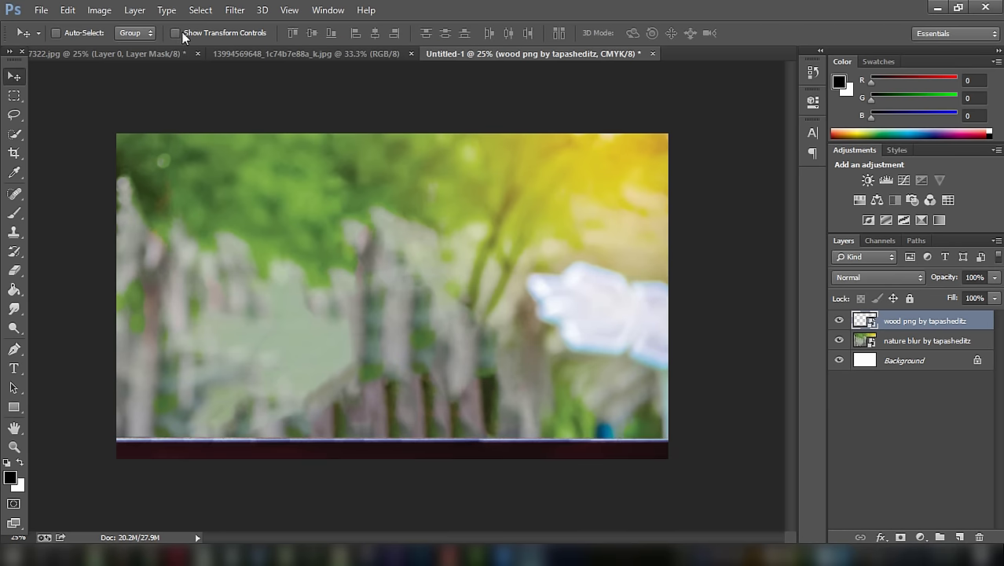
left_click(123, 53)
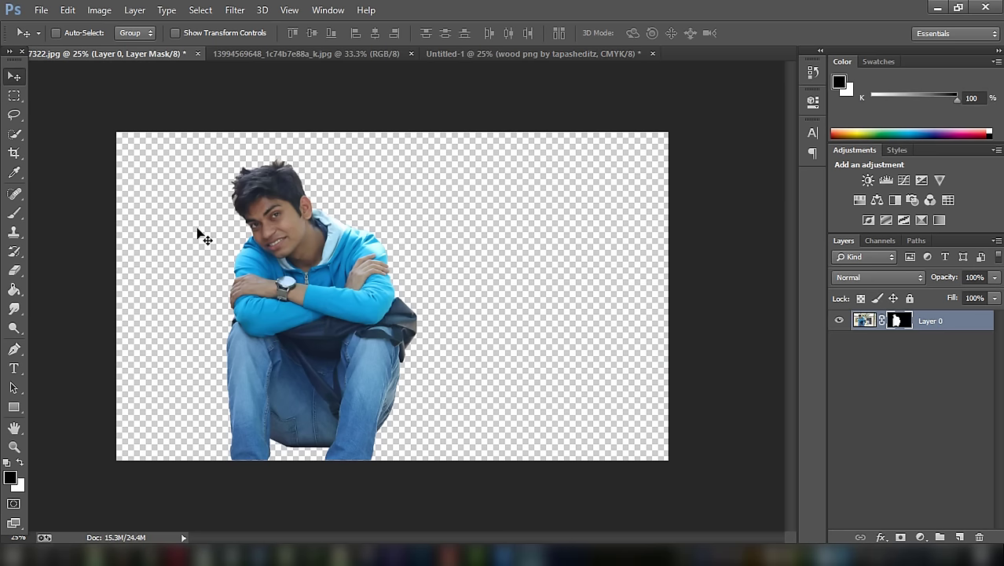
mouse_move(333, 209)
left_mouse_down()
mouse_move(452, 262)
mouse_move(441, 269)
mouse_move(344, 209)
mouse_move(355, 239)
left_mouse_up()
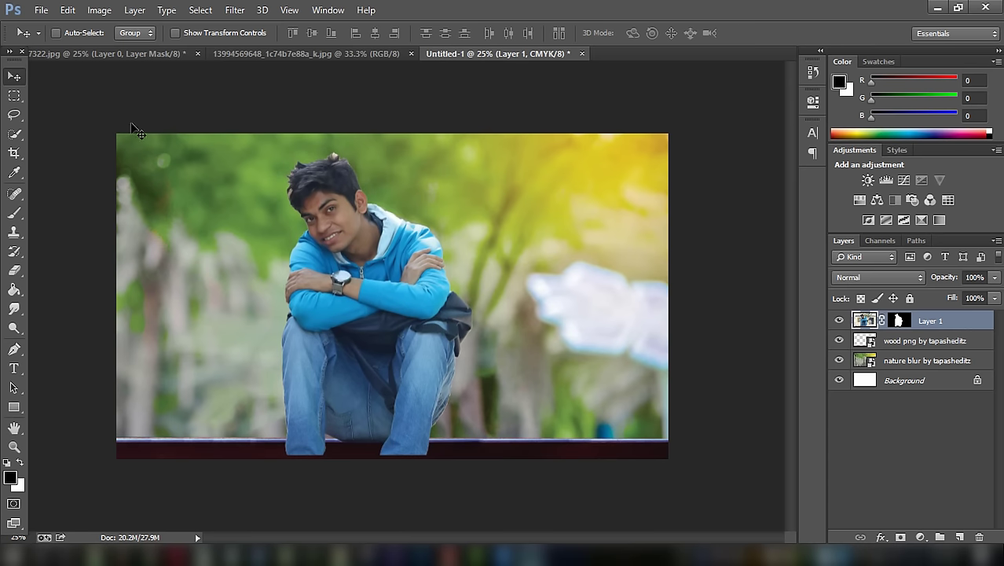
Scale the boy's Layer 1 to about 83% and seat him on the wood strip.
left_click(175, 33)
left_click_drag(750, 100, 711, 125)
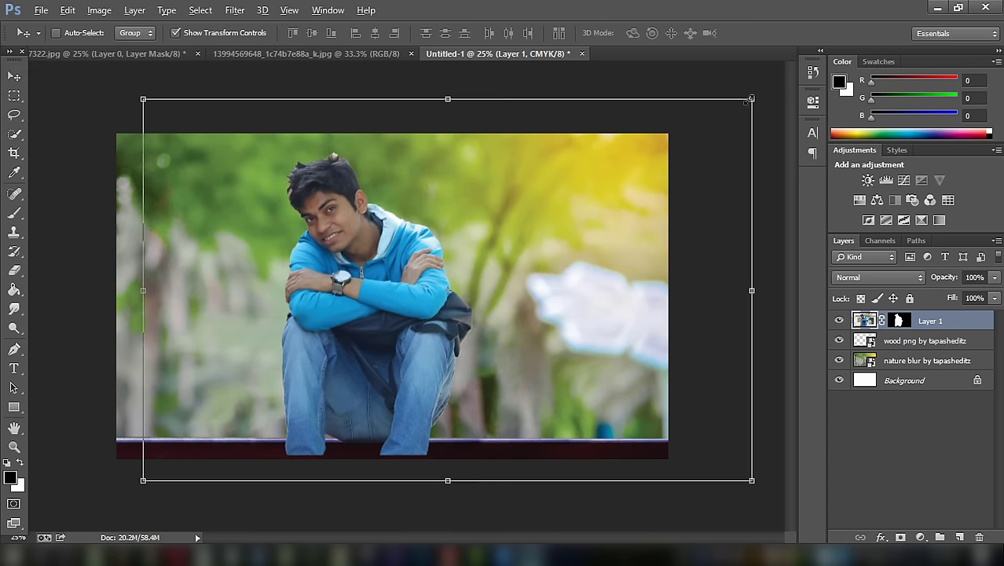
left_click_drag(444, 312, 448, 330)
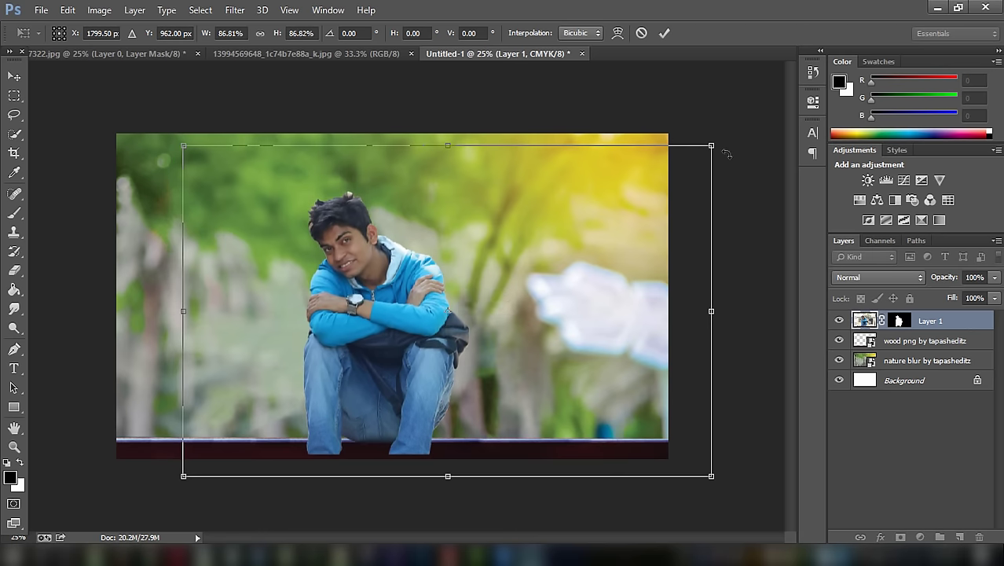
left_click_drag(716, 146, 702, 151)
left_click_drag(538, 247, 536, 241)
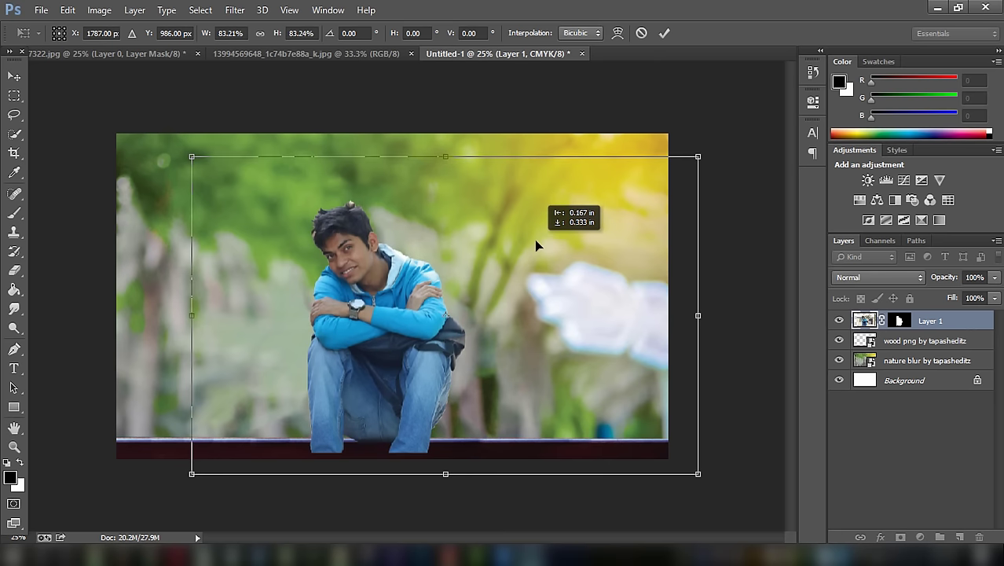
left_click(663, 33)
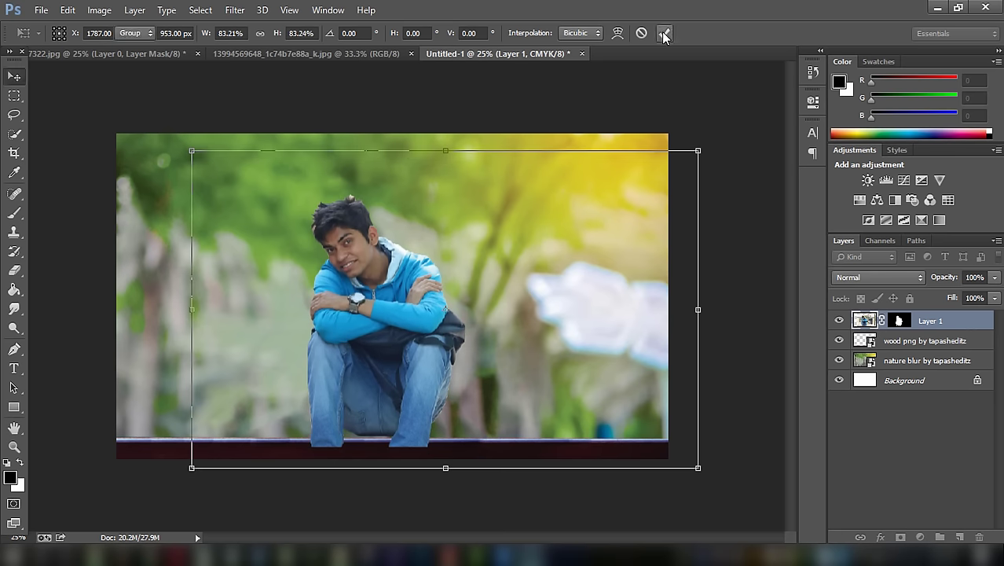
key("Down")
key("Down")
key("Down")
key("Down")
key("Down")
key("Down")
key("Down")
key("Down")
key("Down")
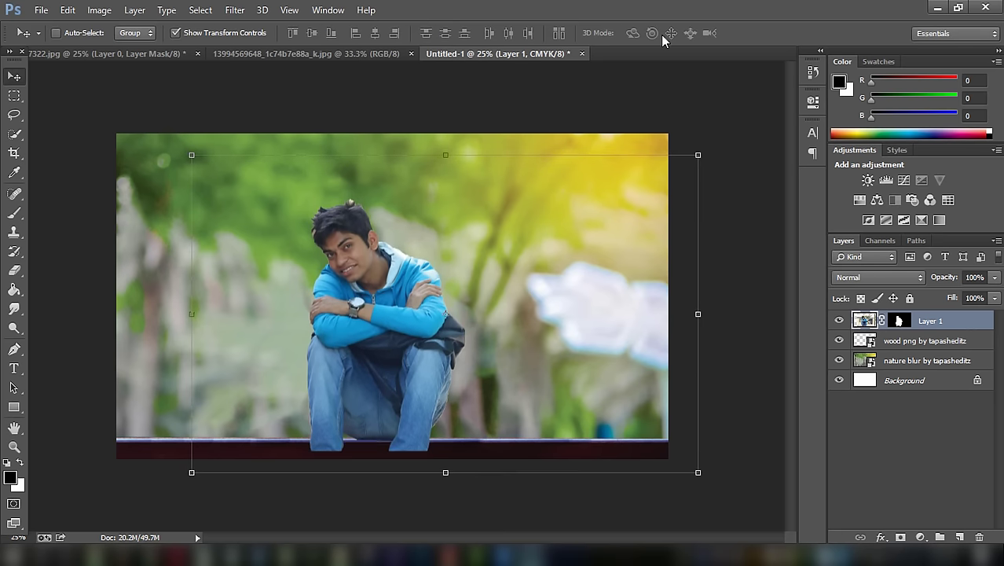
key("Down")
key("Down")
key("Down")
key("Down")
key("Down")
key("Down")
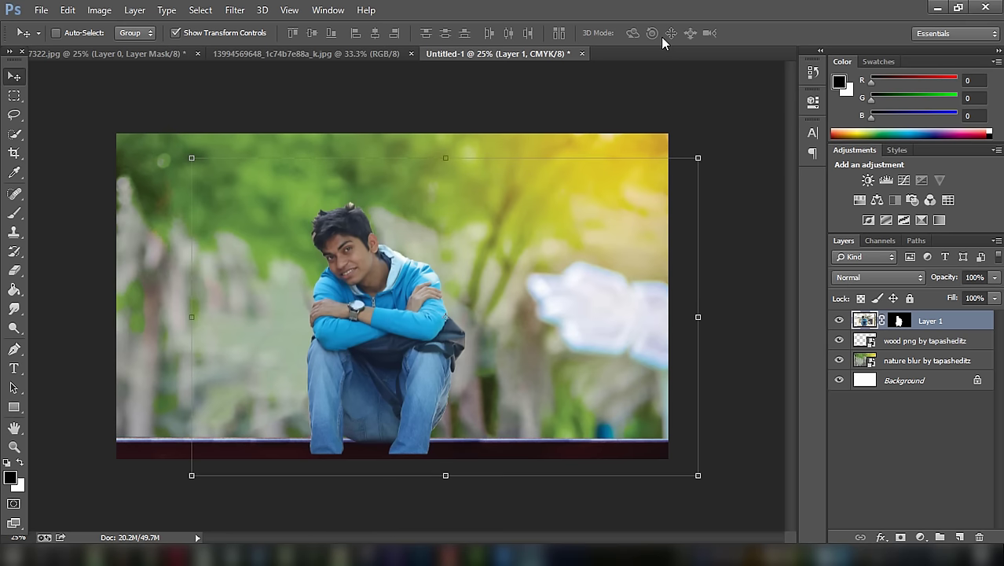
Crop the canvas tightly around the composition.
left_click(10, 156)
left_click_drag(662, 454, 665, 454)
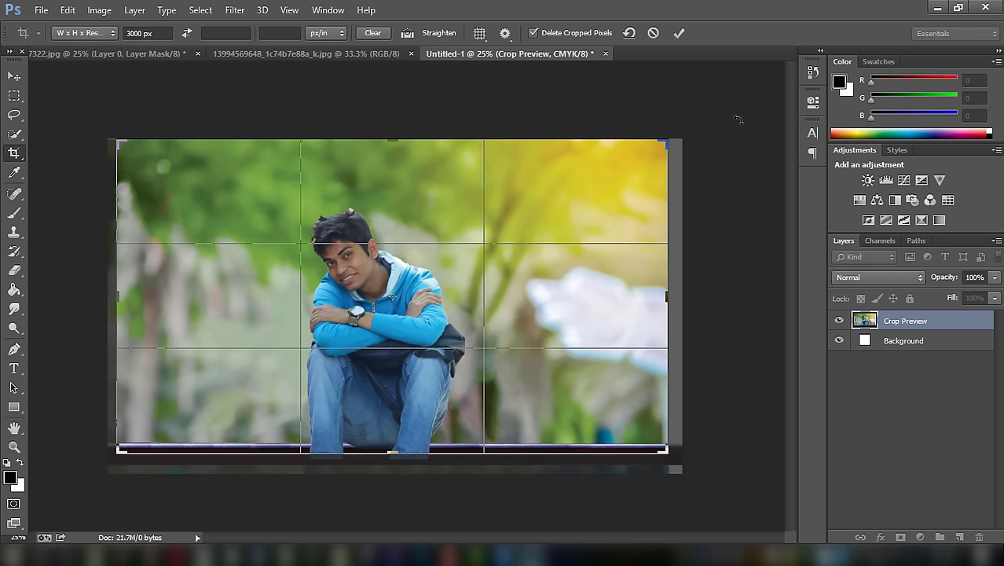
left_click(684, 31)
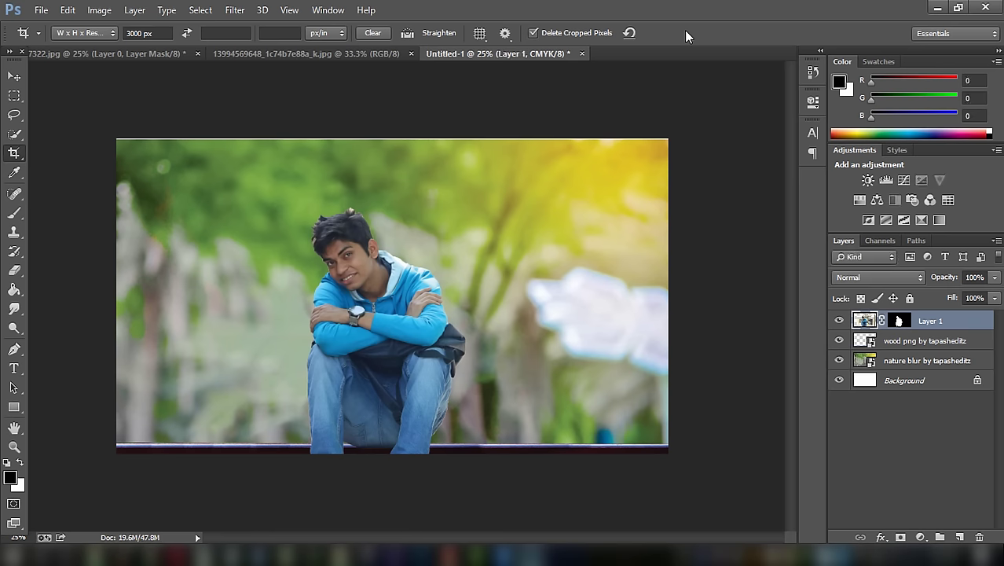
Enlarge the nature blur background to about 101.7% by 104.4% so it fills the frame.
left_click(880, 360)
left_click(19, 77)
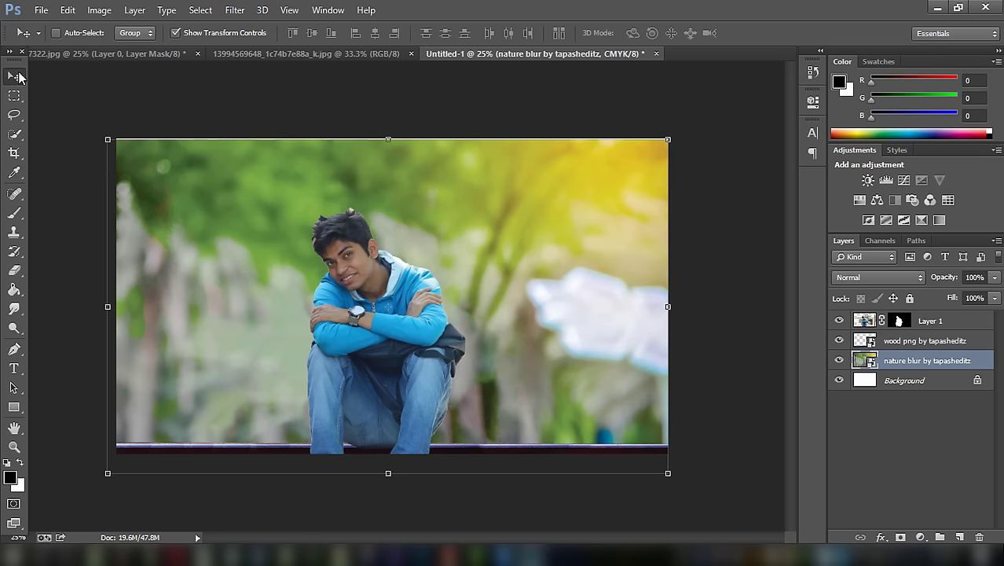
mouse_move(108, 139)
left_mouse_down()
mouse_move(116, 137)
mouse_move(107, 130)
left_mouse_up()
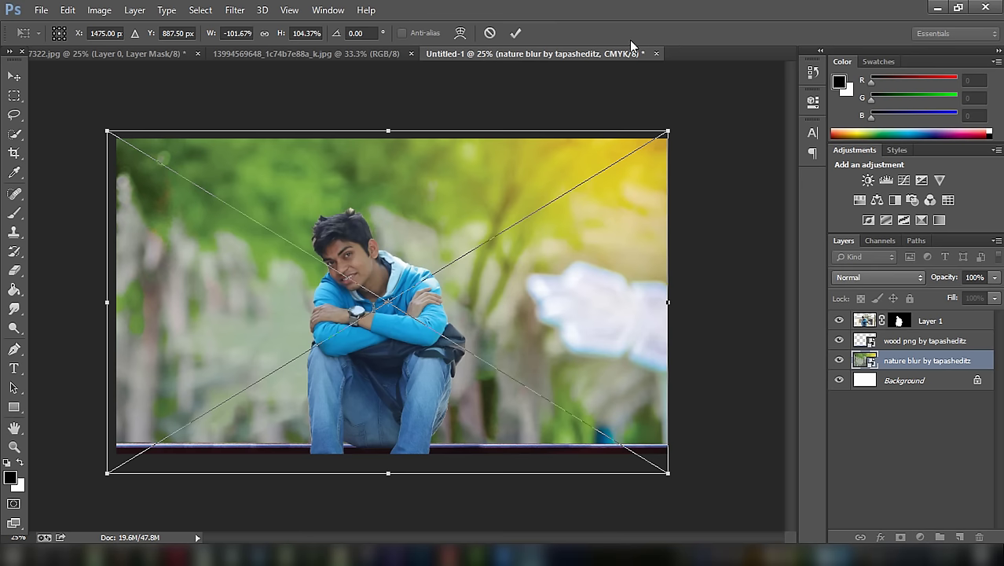
left_click(516, 34)
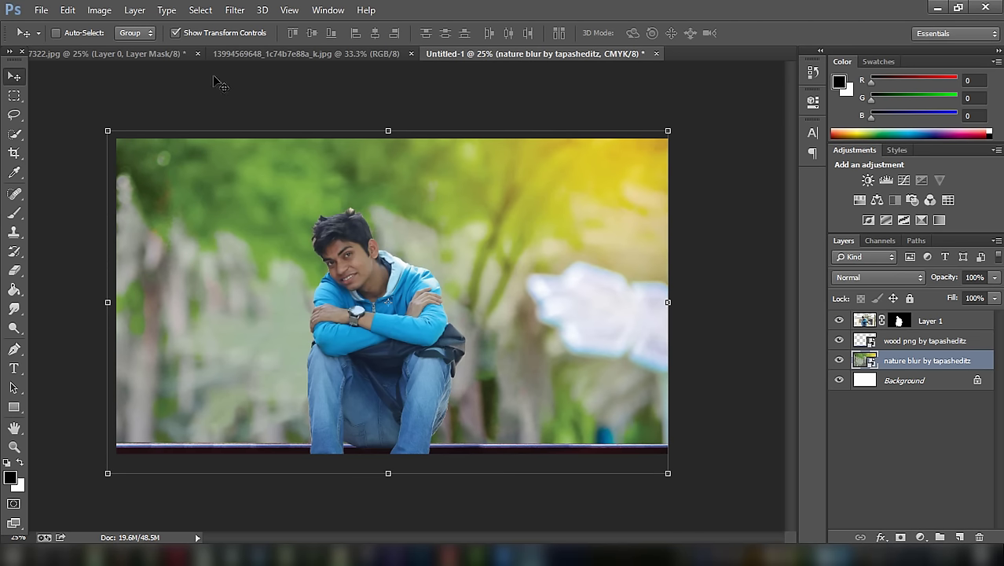
left_click(173, 34)
left_click(900, 322)
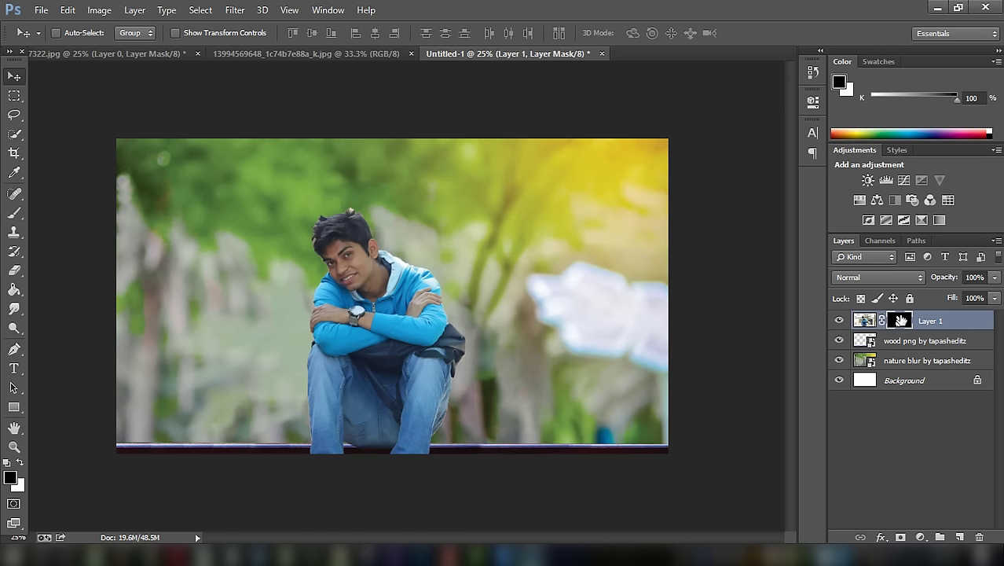
Refine Layer 1's mask with a size-46 refine brush over the hair, Smart Radius and extra contrast.
right_click(901, 320)
left_click(872, 438)
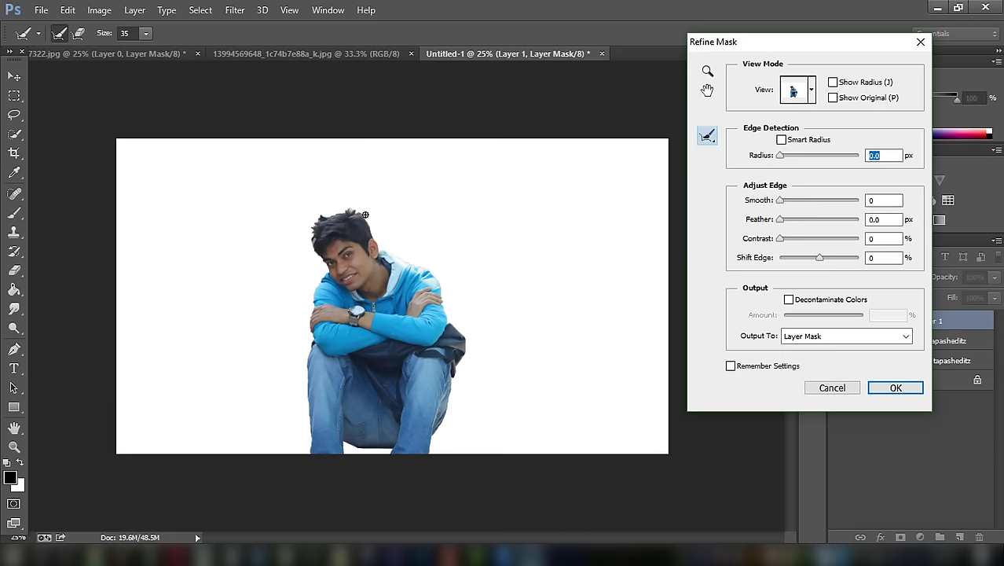
left_click(811, 89)
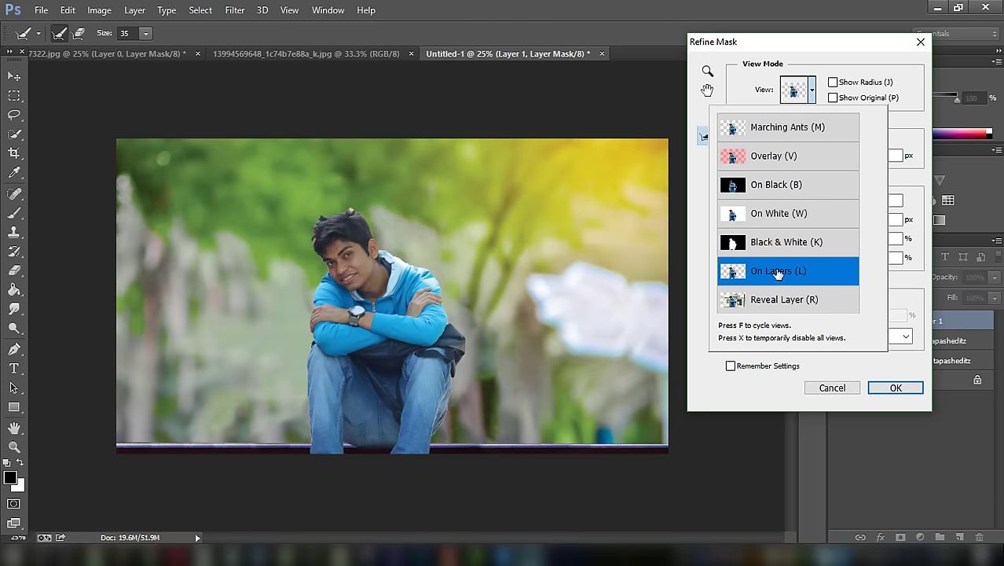
left_click(145, 33)
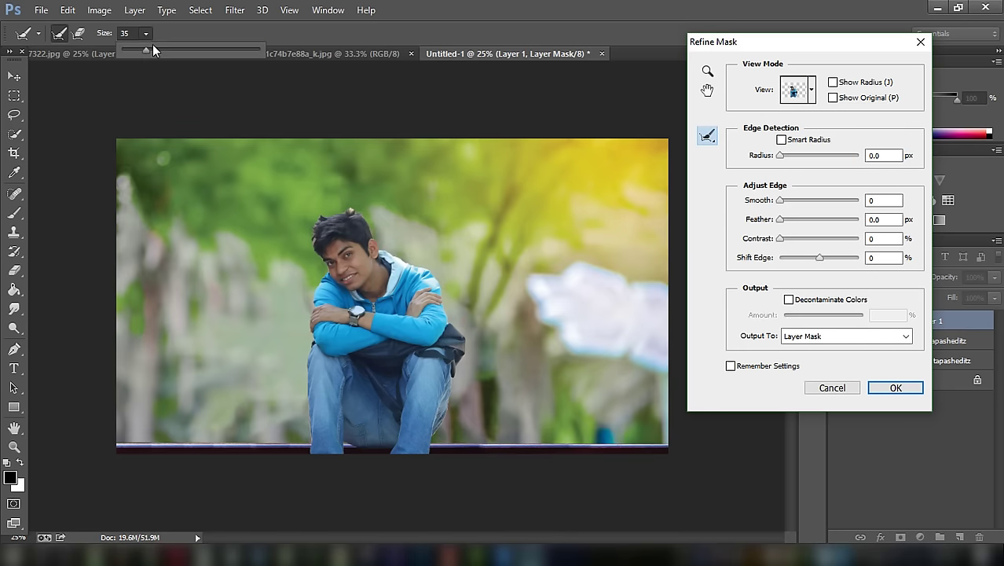
left_click_drag(153, 46, 154, 49)
key("Return")
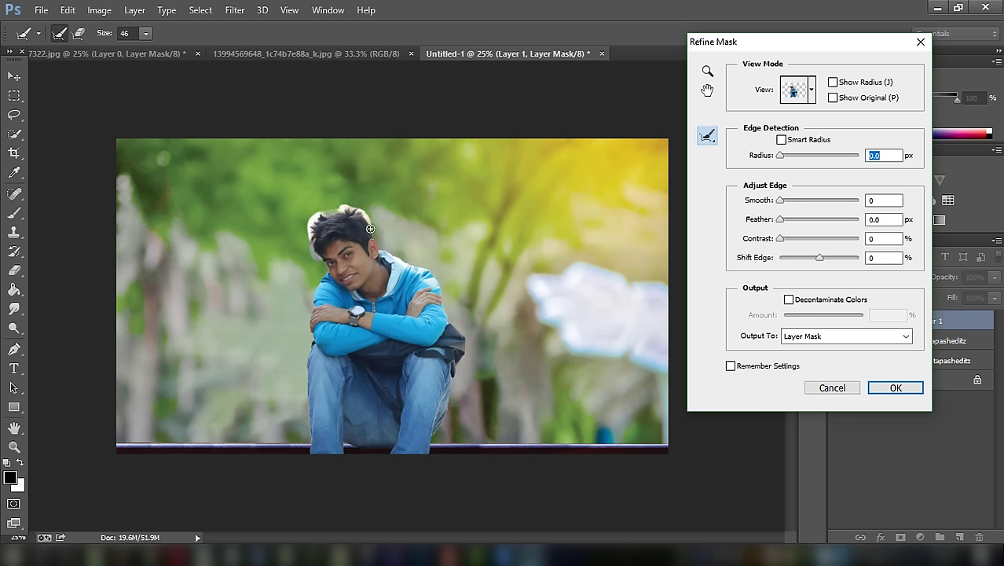
left_click_drag(372, 235, 313, 224)
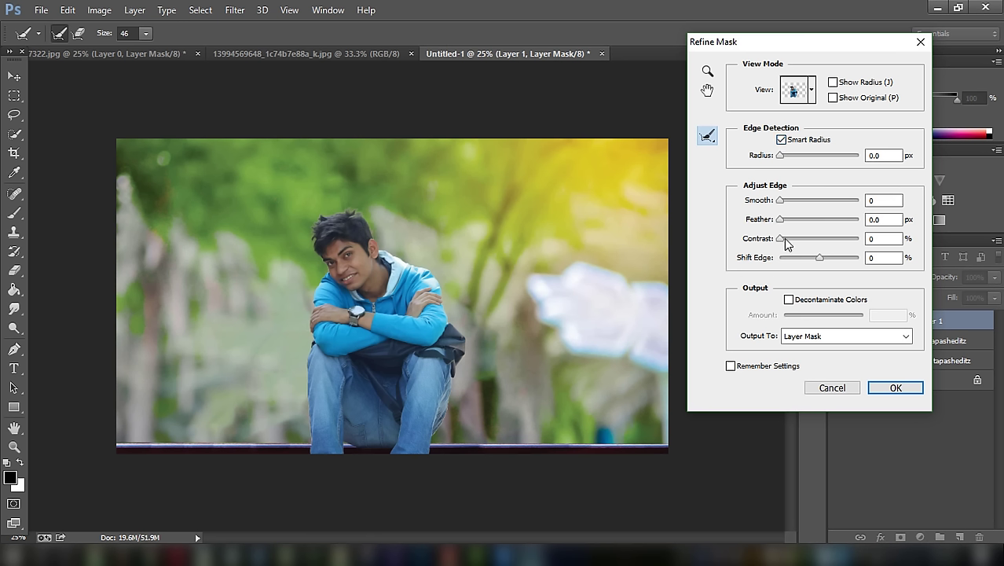
left_click_drag(785, 239, 790, 238)
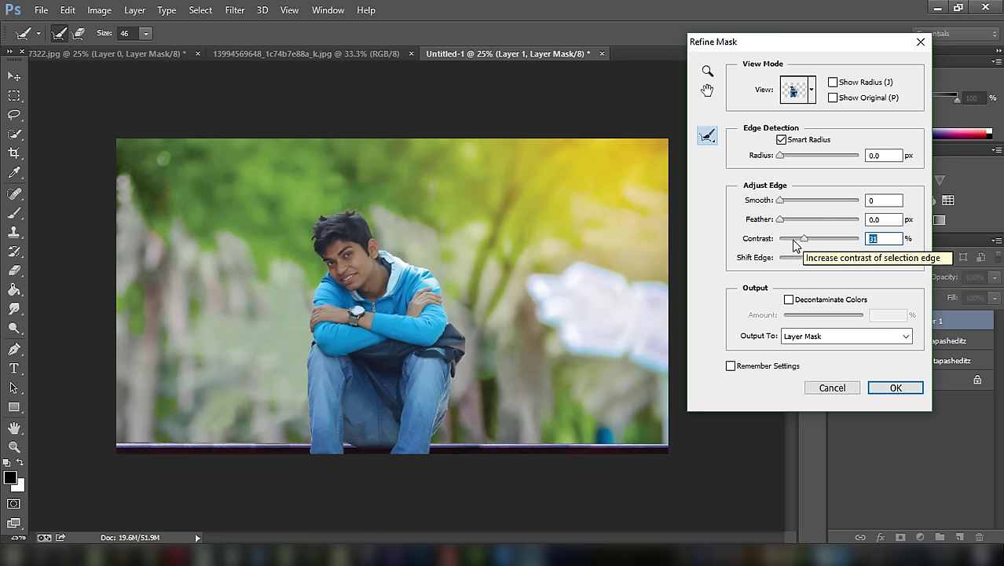
left_click_drag(794, 240, 791, 240)
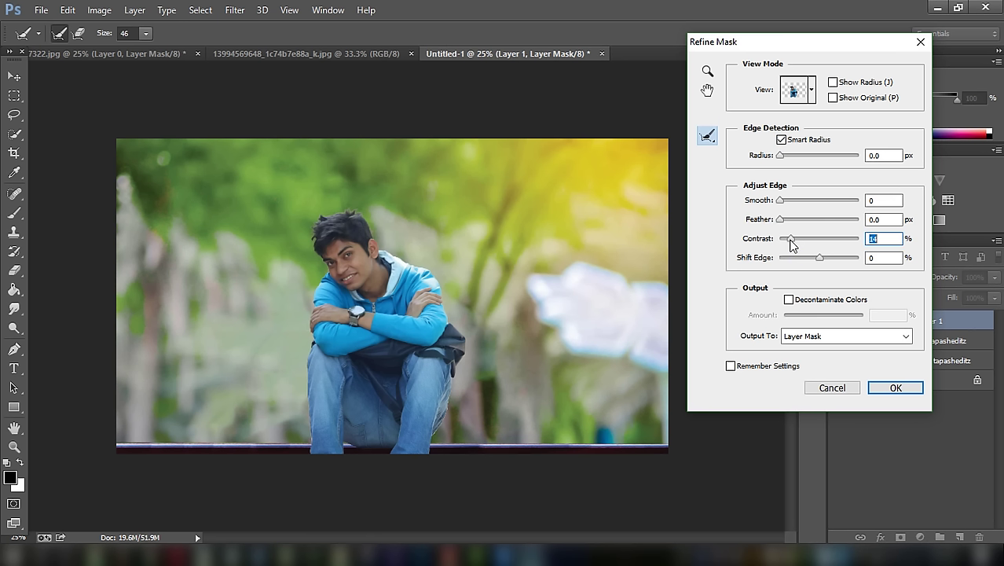
left_click(881, 389)
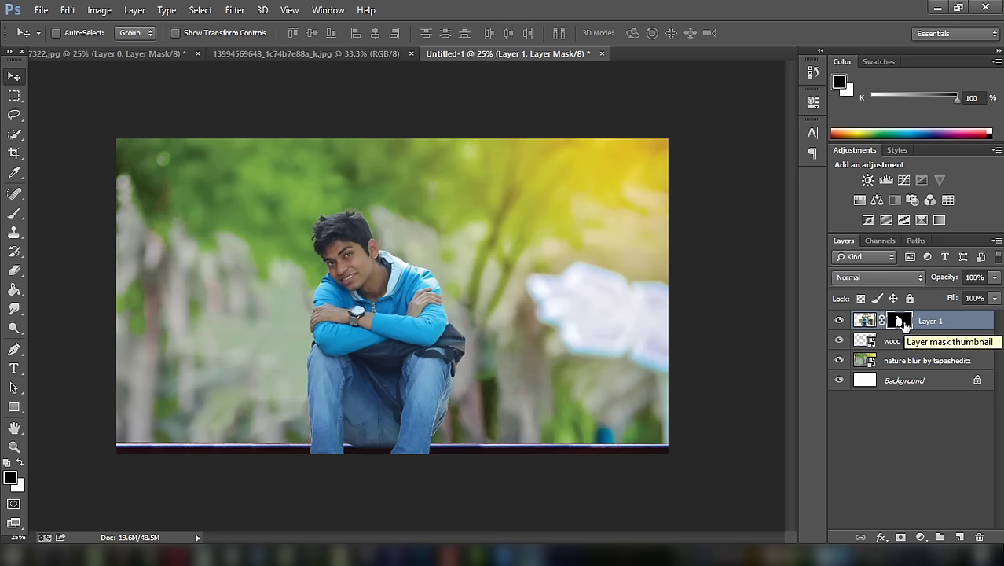
Duplicate the boy layer, delete the copy's mask, and set it to Luminosity blending.
key("ctrl+j")
left_click(900, 322)
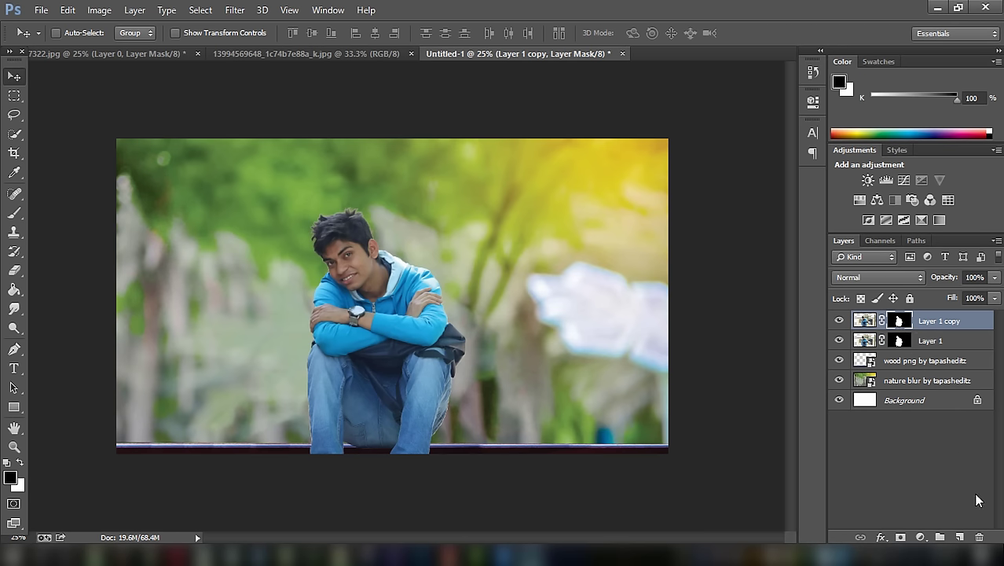
left_click(979, 536)
left_click(566, 218)
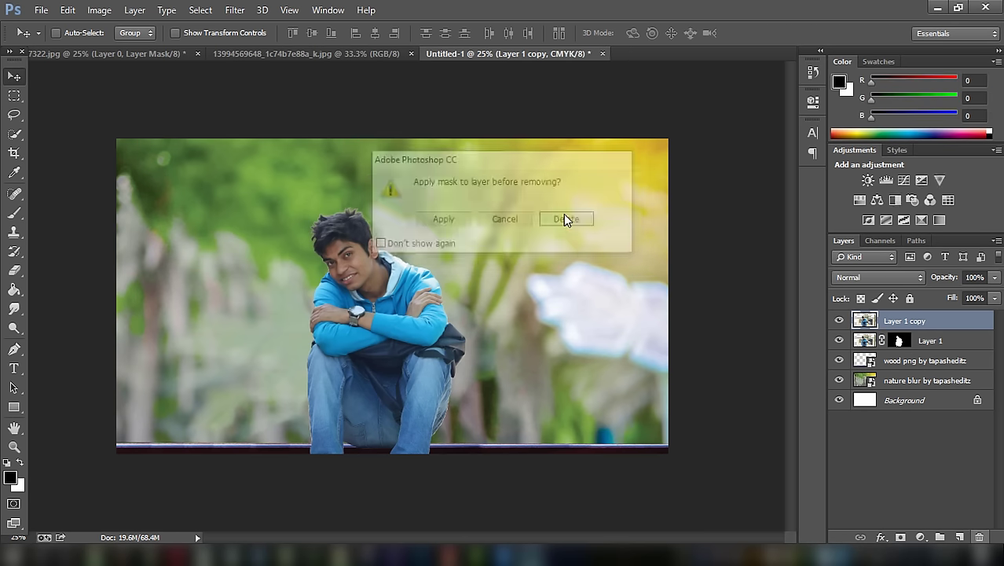
left_click(855, 282)
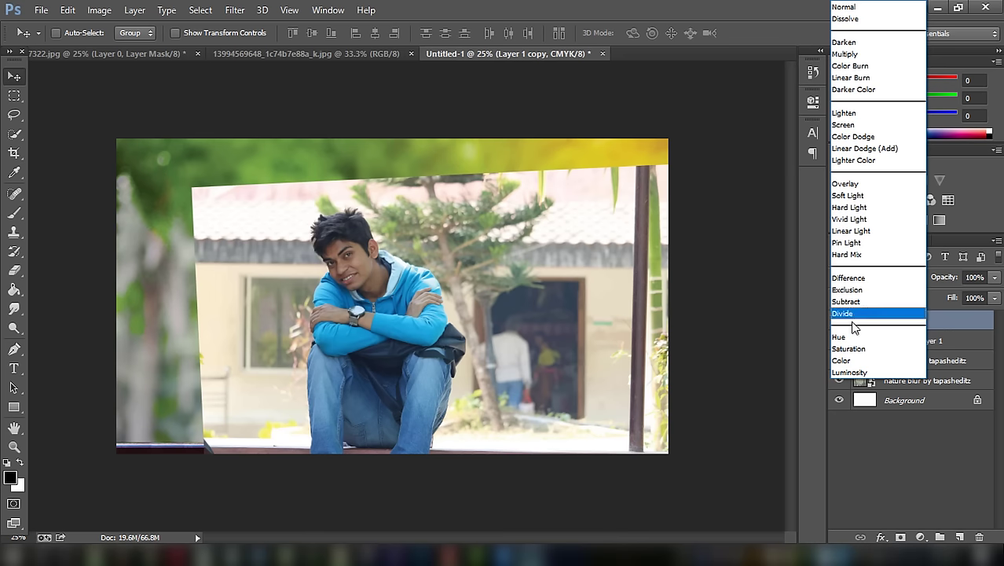
left_click(869, 375)
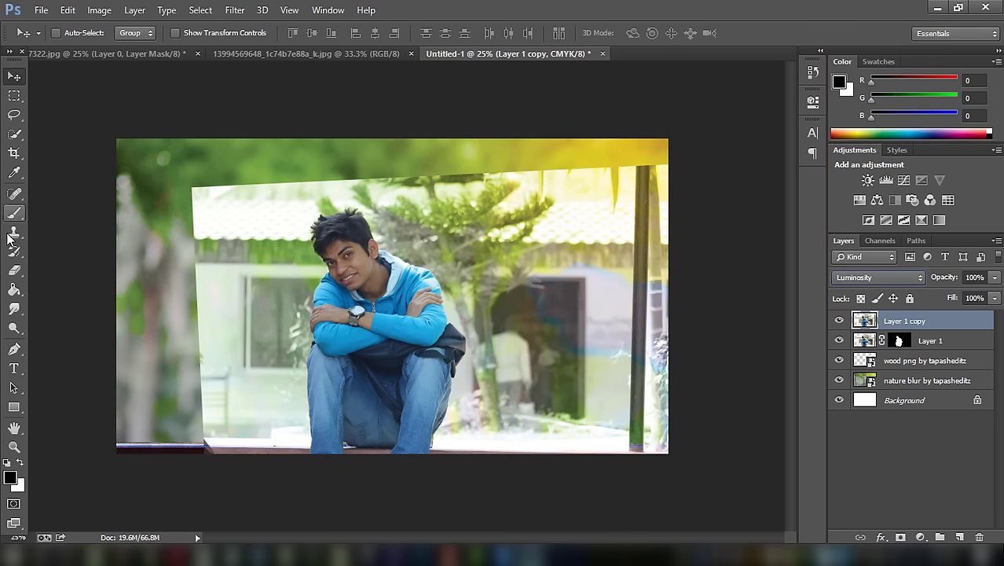
Erase the copy's top strip, the doorway, and pale areas left of and below the boy.
left_click(14, 269)
mouse_move(208, 196)
left_mouse_down()
mouse_move(642, 168)
mouse_move(482, 196)
mouse_move(660, 174)
mouse_move(550, 216)
mouse_move(652, 152)
mouse_move(627, 301)
mouse_move(286, 278)
mouse_move(421, 195)
mouse_move(623, 198)
mouse_move(594, 295)
mouse_move(312, 262)
left_mouse_up()
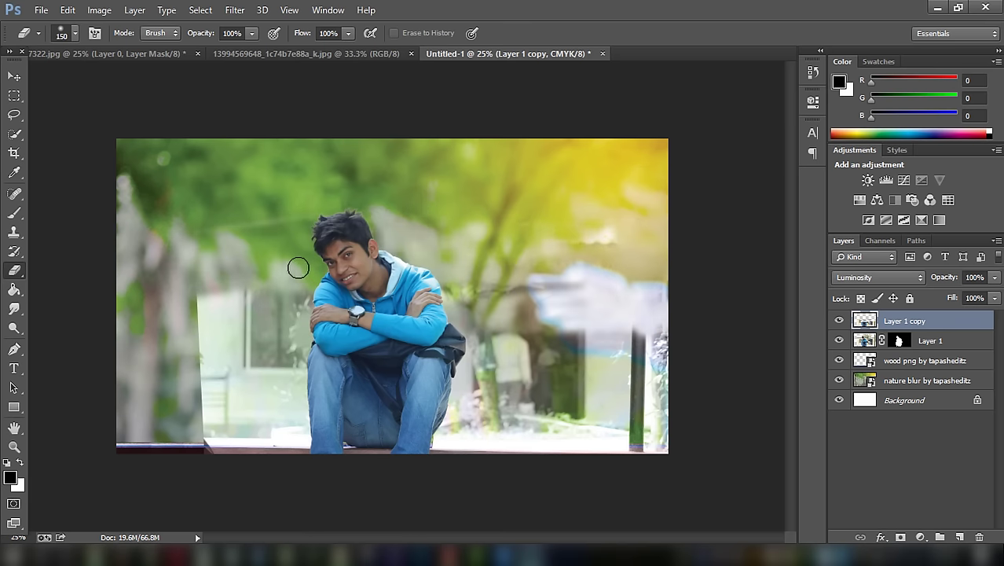
key("bracketright")
key("bracketright")
key("bracketright")
key("bracketright")
left_click_drag(403, 236, 634, 280)
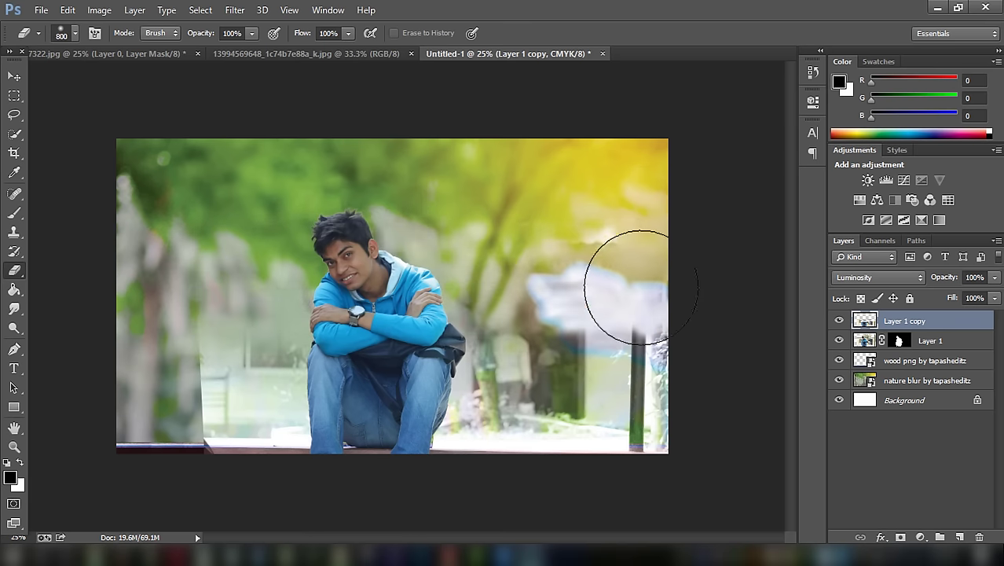
left_click_drag(196, 308, 190, 302)
key("bracketleft")
key("bracketleft")
key("bracketleft")
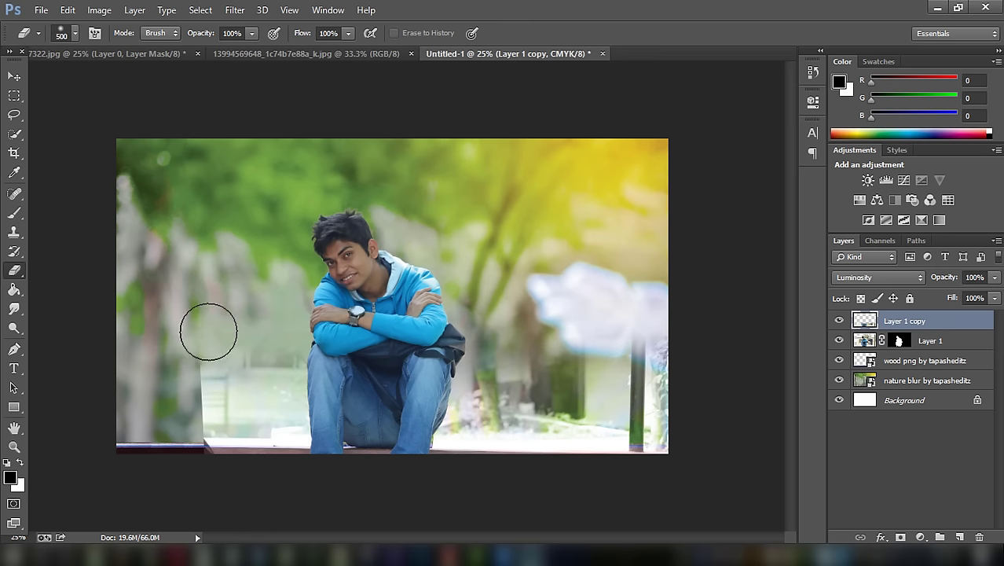
mouse_move(590, 358)
left_mouse_down()
mouse_move(175, 415)
mouse_move(762, 399)
mouse_move(552, 392)
mouse_move(568, 404)
mouse_move(540, 406)
mouse_move(498, 437)
left_mouse_up()
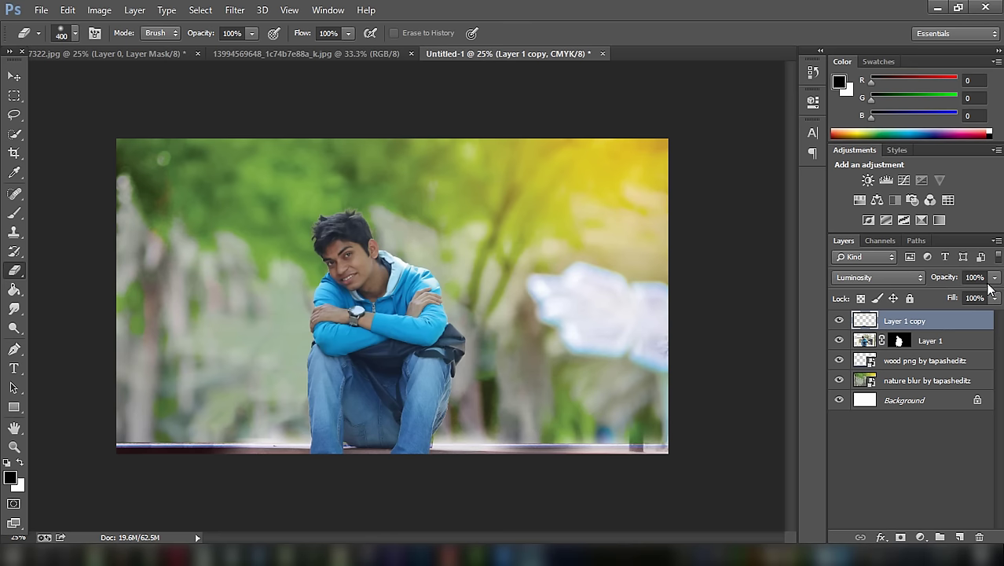
Set Layer 1 copy to Multiply at 31% opacity and return the view to 25%.
left_click(994, 277)
left_click_drag(946, 292, 942, 292)
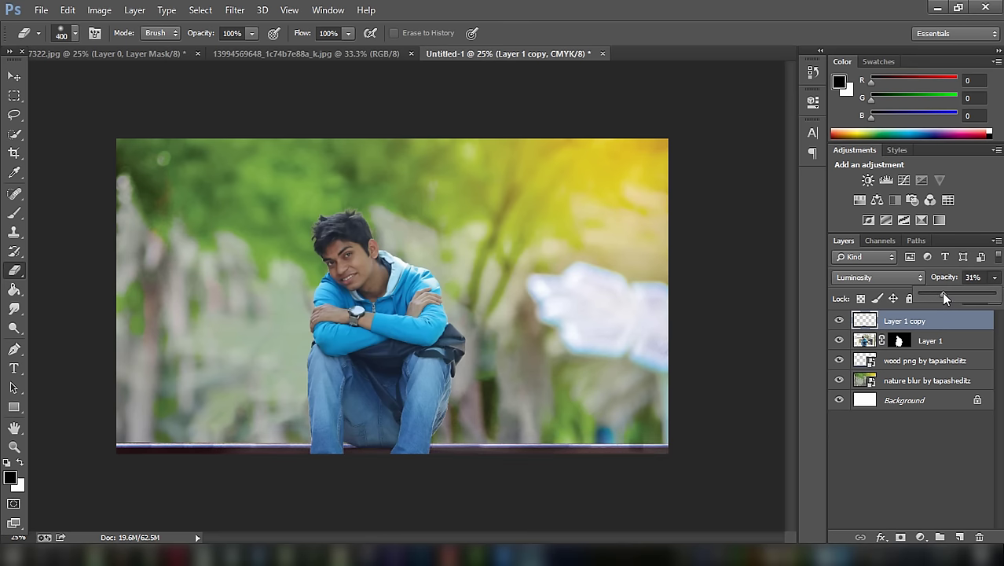
left_click(893, 278)
left_click(862, 53)
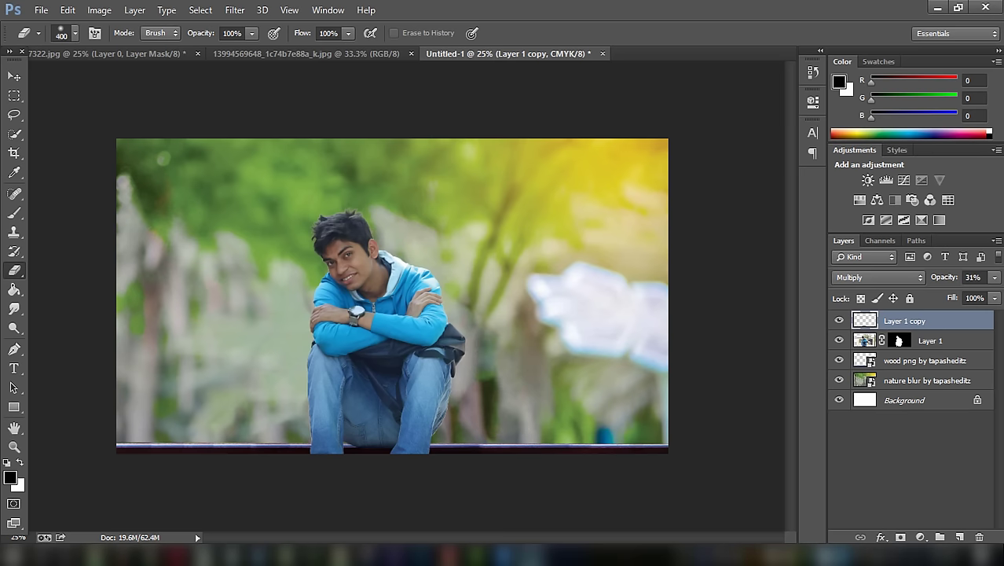
key("ctrl+minus")
key("ctrl+minus")
key("ctrl+minus")
key("ctrl+plus")
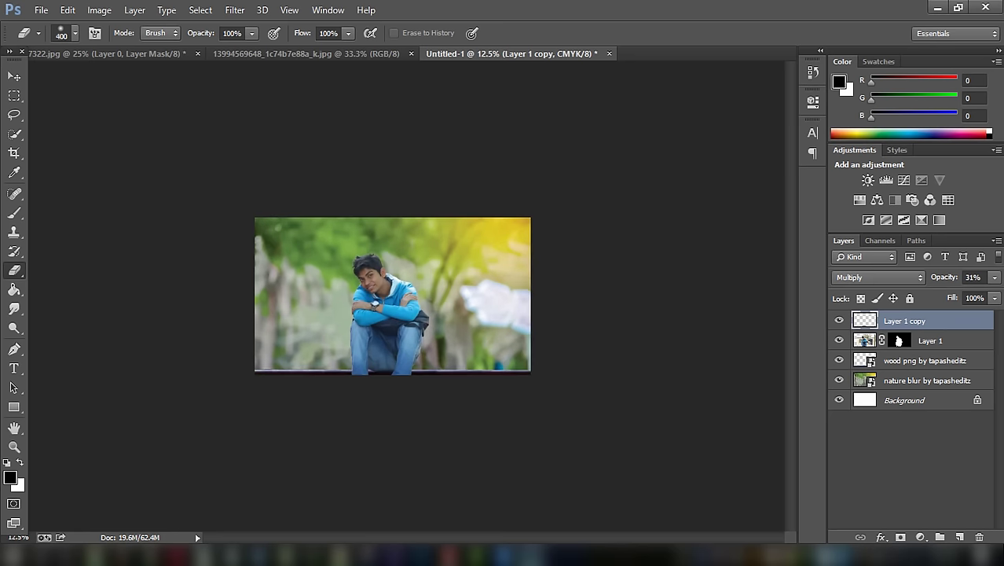
key("ctrl+plus")
key("ctrl+plus")
key("ctrl+plus")
key("ctrl+minus")
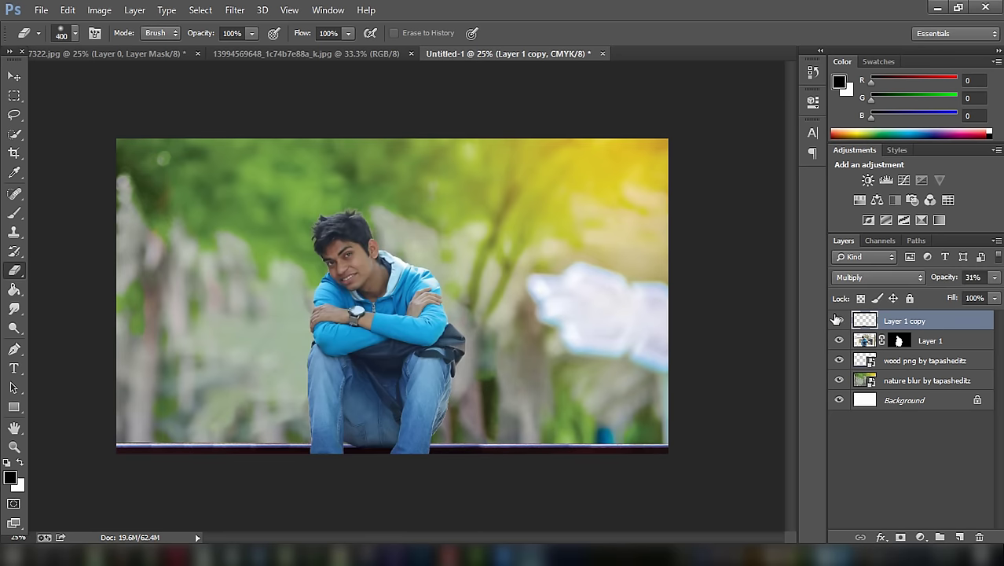
Apply Layer 1's mask permanently, undoing an accidental mask deletion first.
left_click(898, 339)
right_click(898, 339)
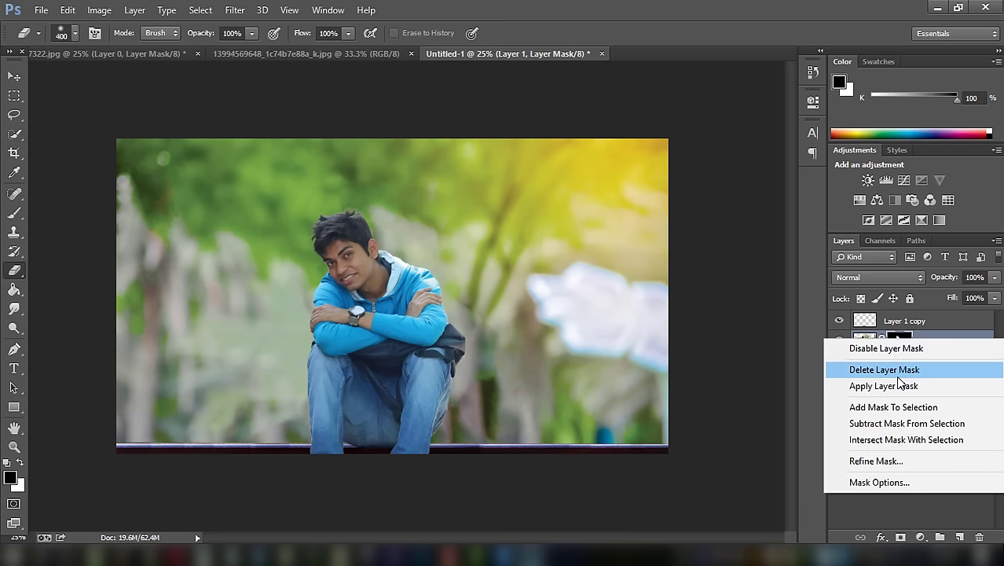
left_click(896, 375)
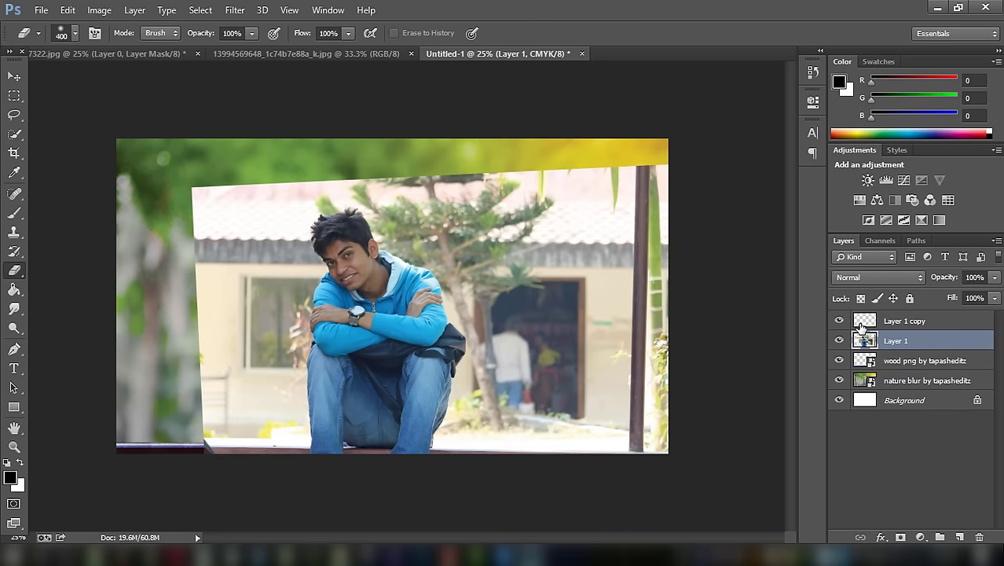
left_click(67, 9)
left_click(110, 37)
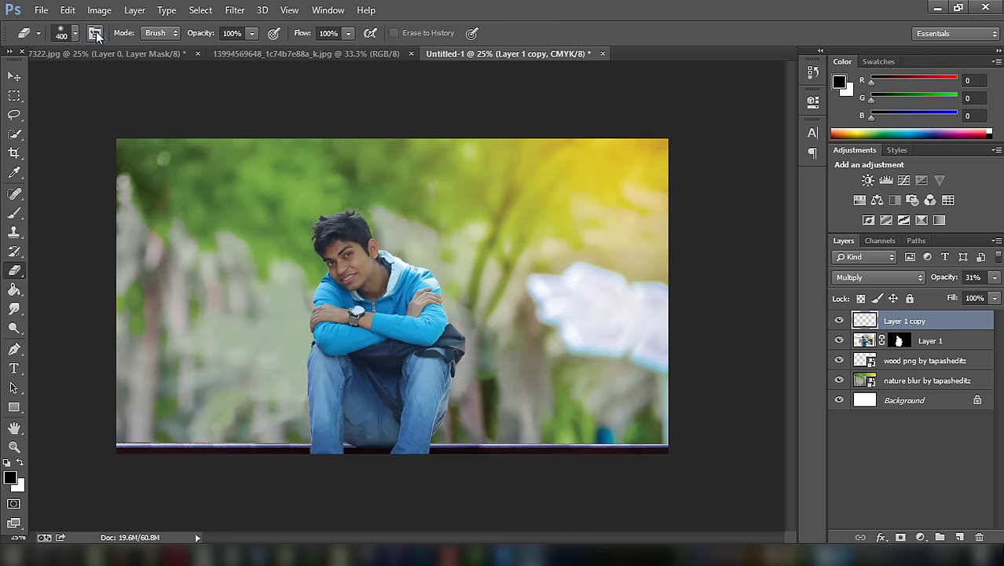
left_click(901, 340)
right_click(901, 340)
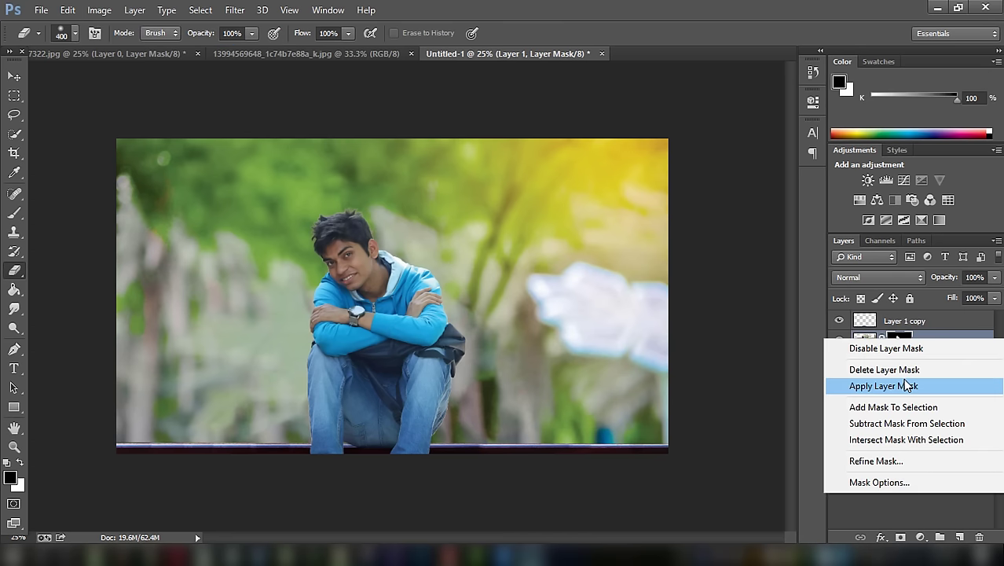
left_click(908, 385)
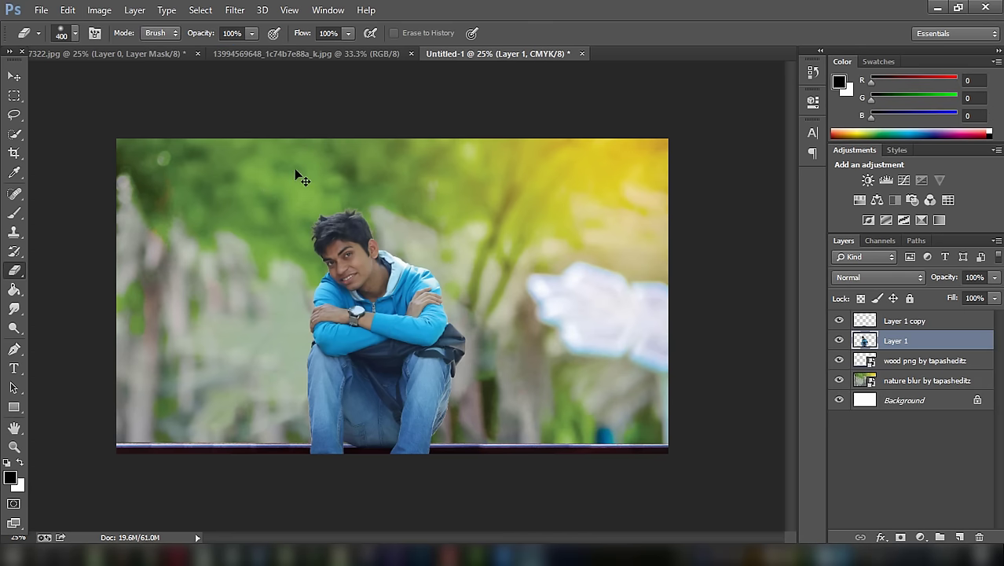
Zoom to 100% on the boy's face and size the Spot Healing Brush.
key("ctrl+plus")
key("ctrl+plus")
key("ctrl+plus")
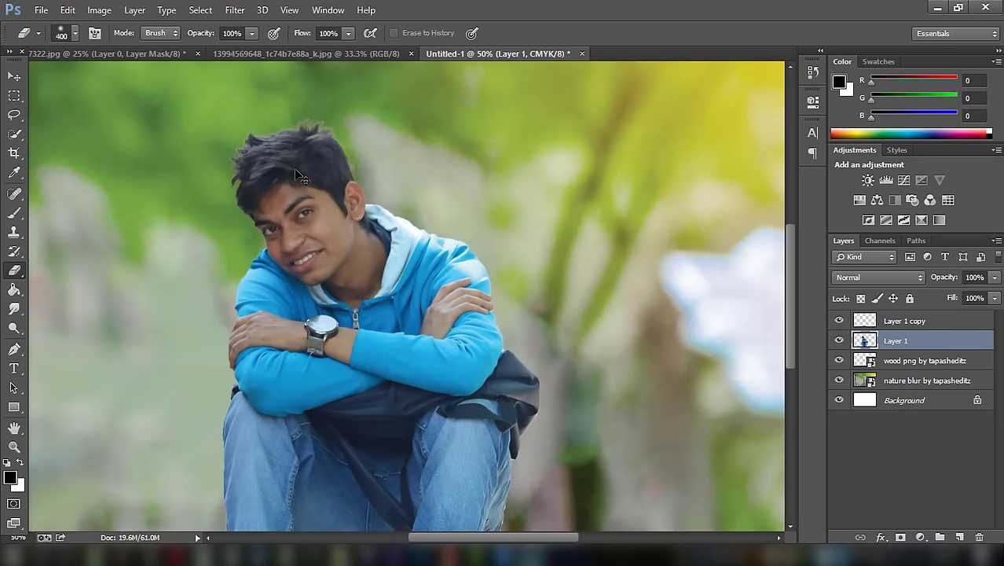
key("ctrl+plus")
scroll(268, 190, "up", 2)
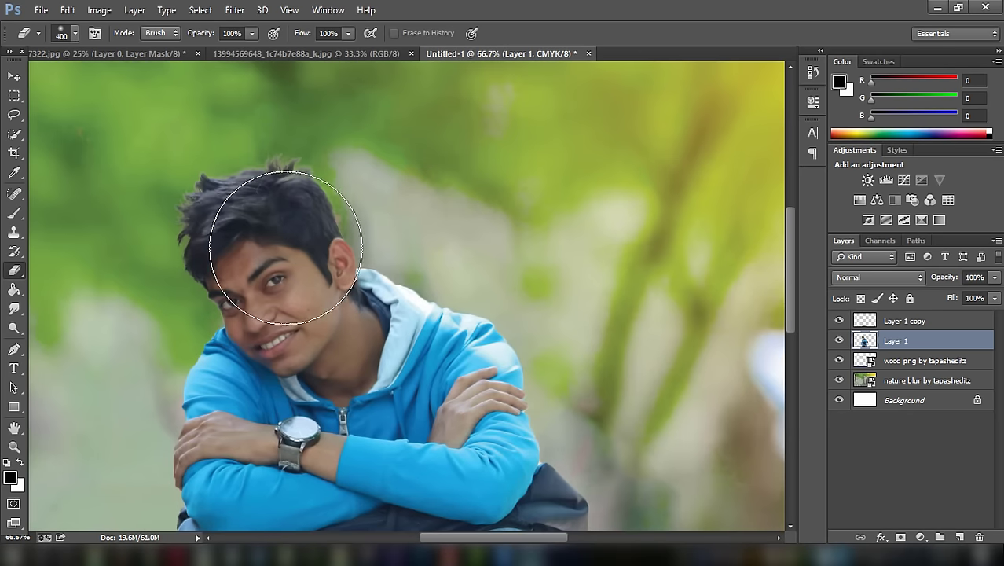
scroll(292, 250, "up", 1)
key("ctrl+minus")
key("ctrl+minus")
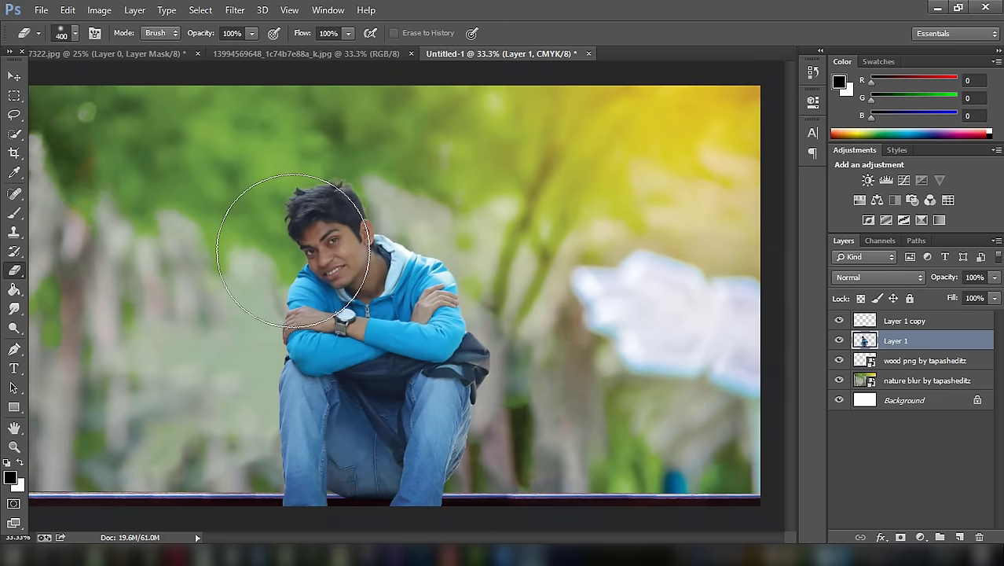
key("ctrl+plus")
key("ctrl+plus")
key("ctrl+plus")
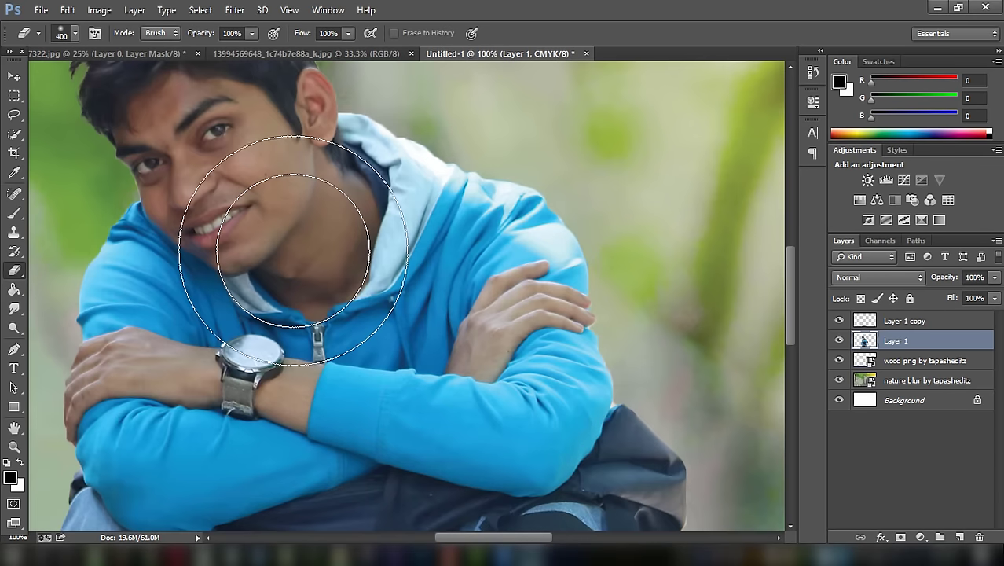
left_click(14, 193)
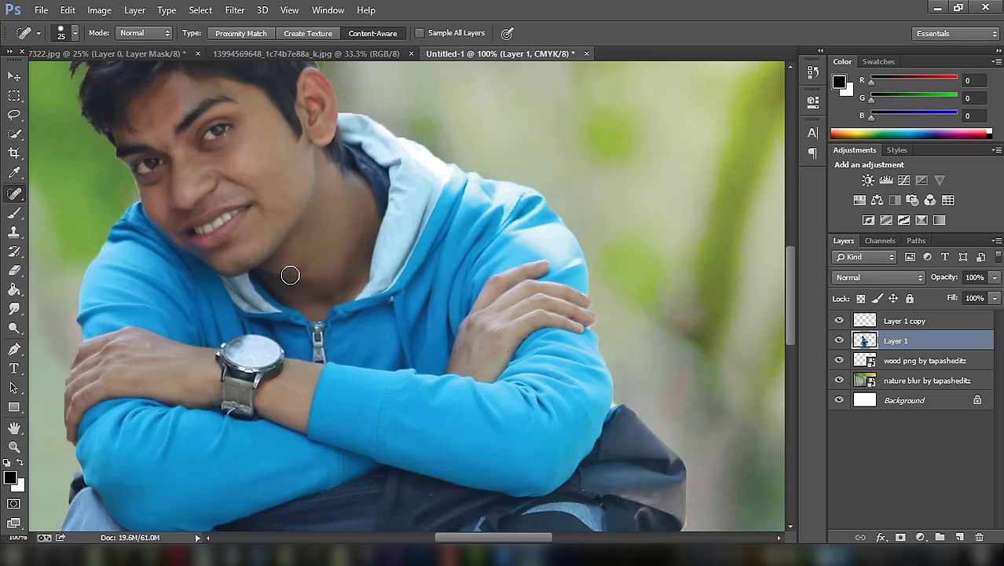
key("bracketright")
scroll(325, 266, "up", 1)
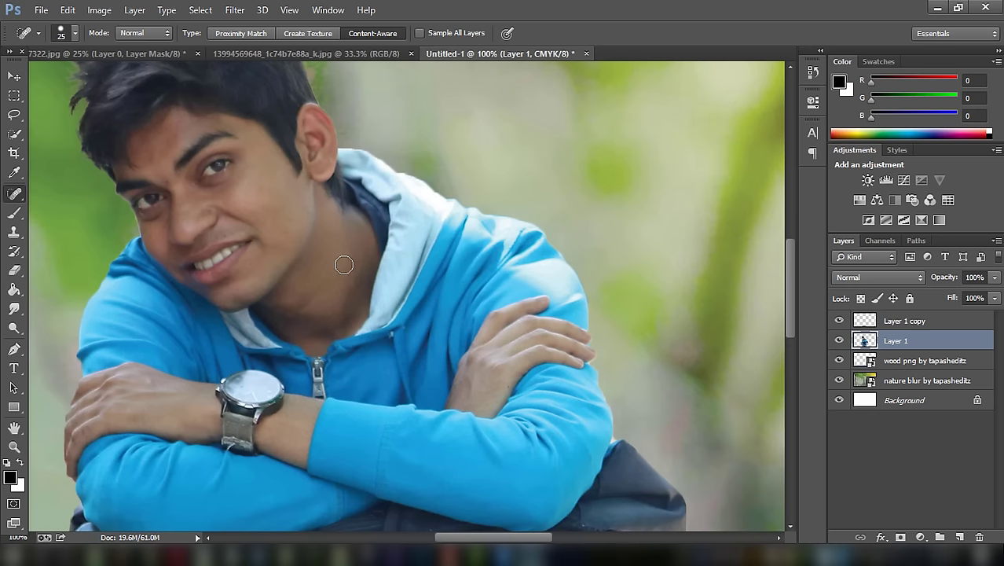
key("bracketleft")
key("bracketleft")
key("ctrl+minus")
key("ctrl+minus")
key("ctrl+minus")
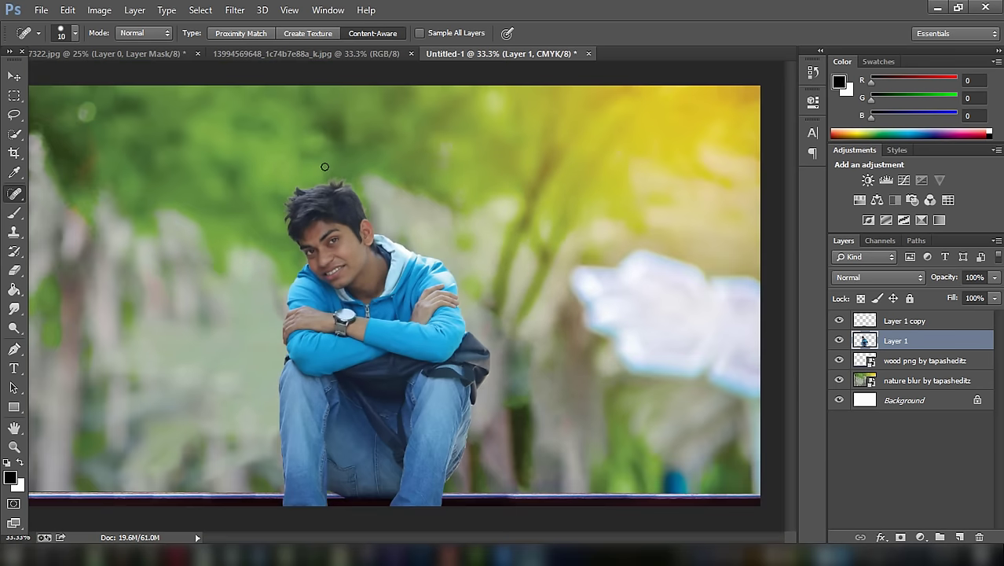
Browse the Filter menu at 25% zoom and convert Layer 1 to a smart object.
left_click(235, 9)
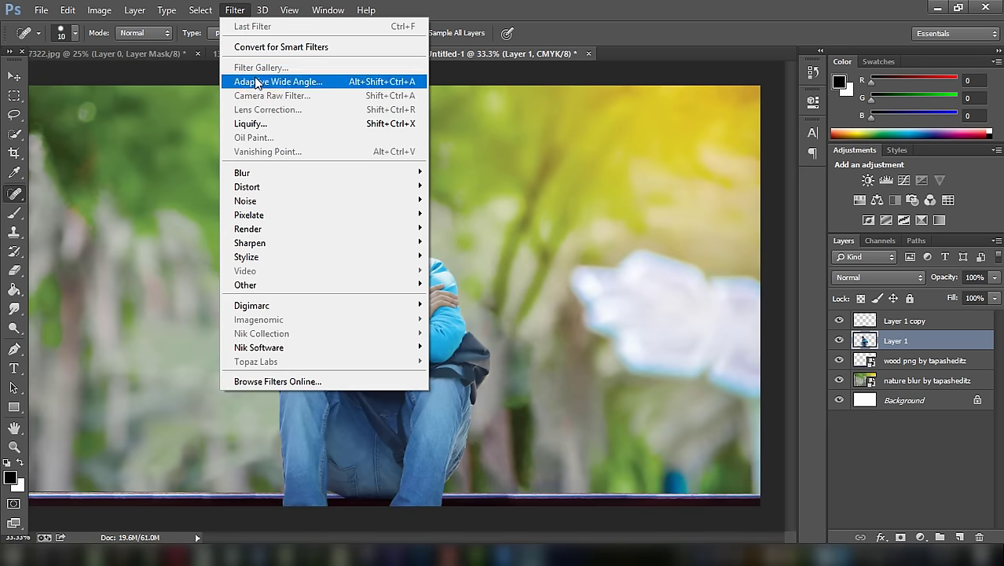
key("ctrl+minus")
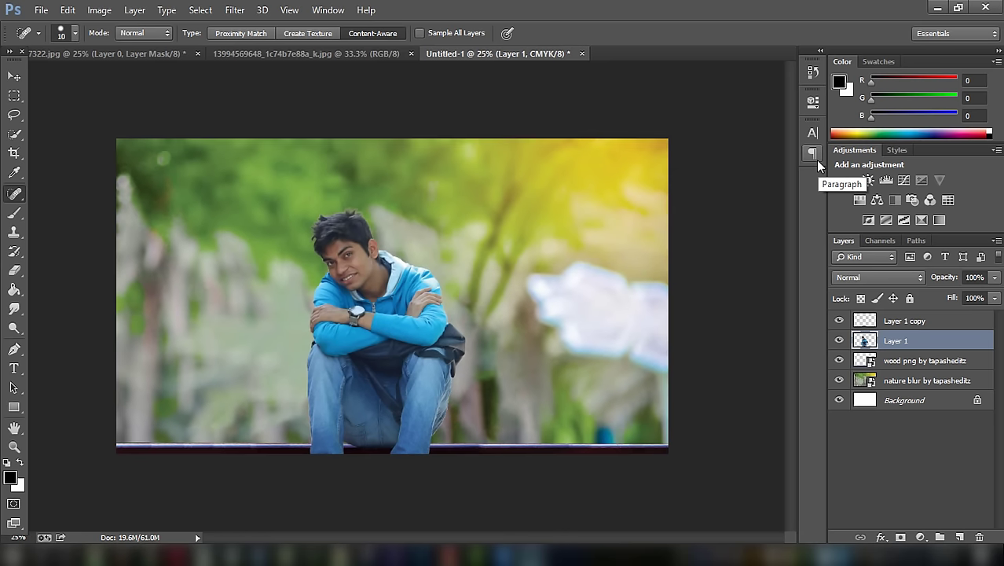
left_click(232, 11)
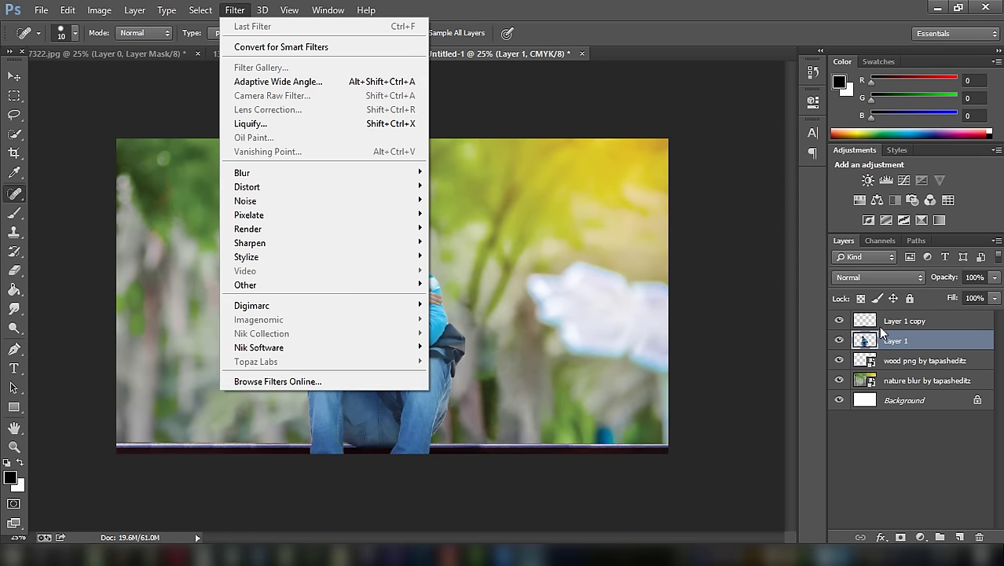
key("Escape")
left_click(234, 10)
right_click(942, 340)
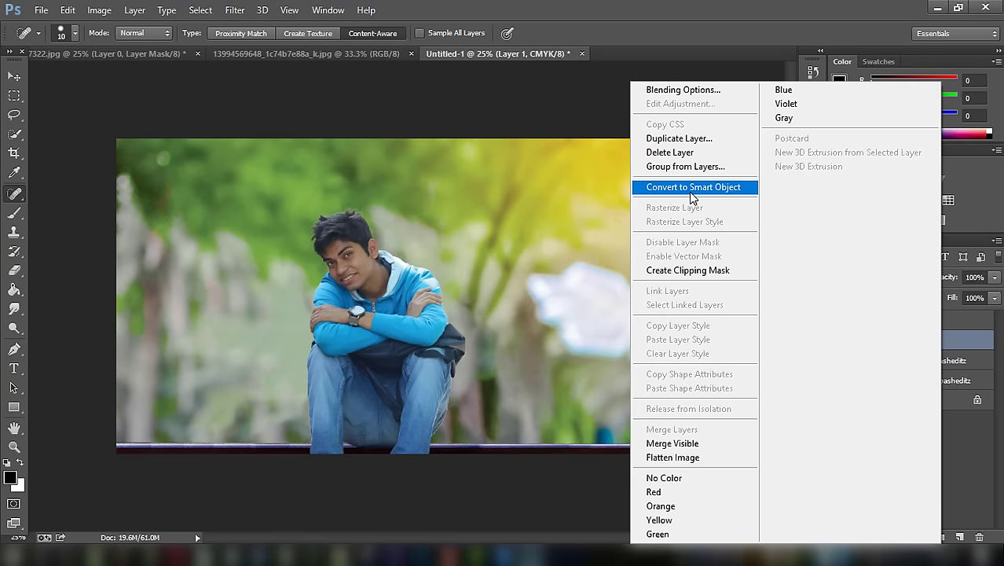
left_click(689, 192)
Check filter availability on other layers, then unlock the background as Layer 0 and hide it.
left_click(235, 11)
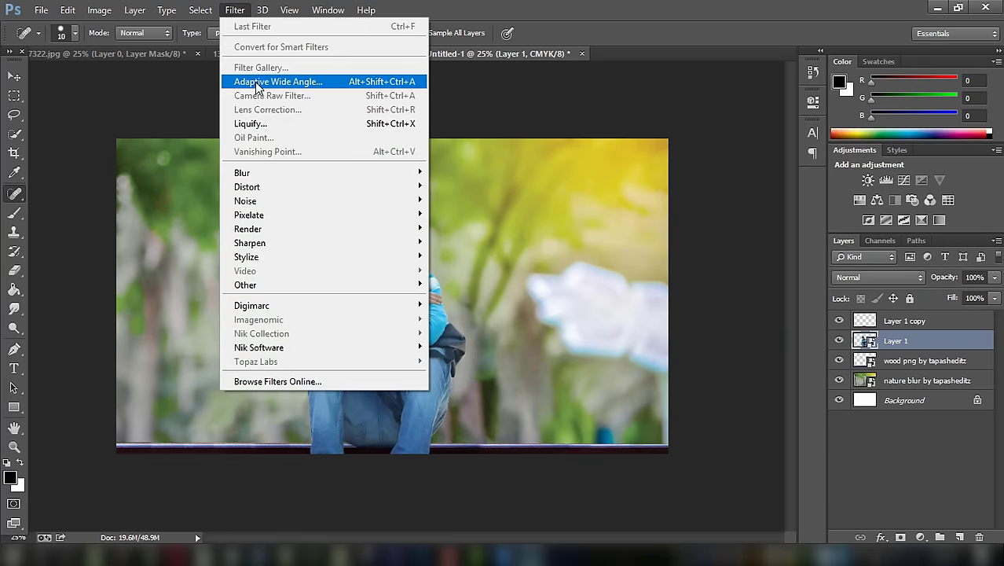
left_click(889, 323)
left_click(920, 380)
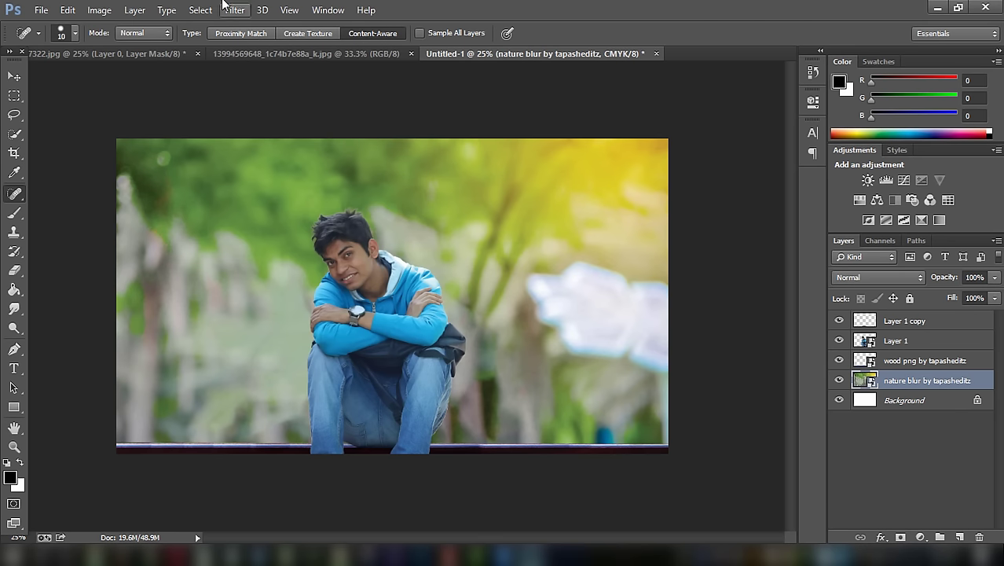
left_click(234, 10)
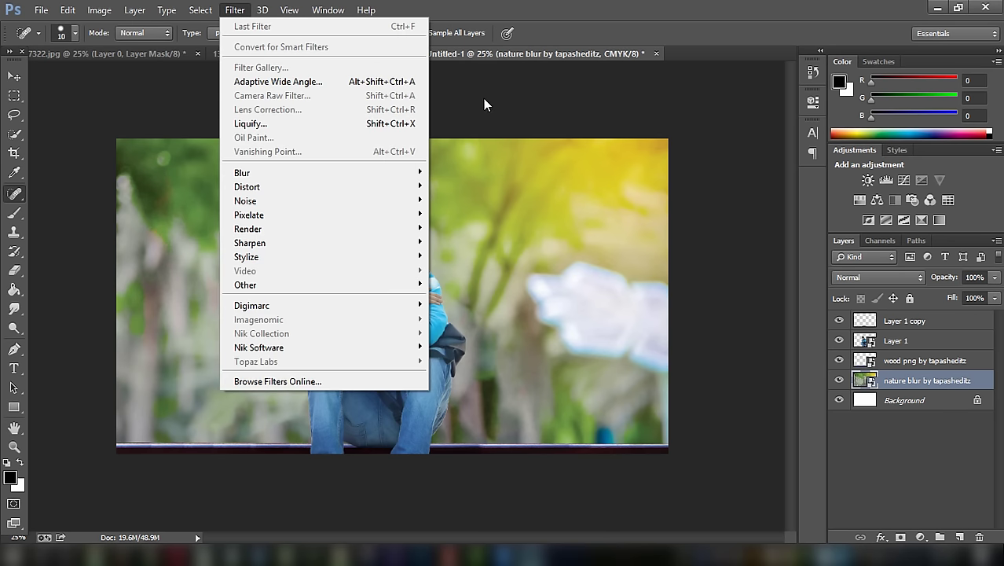
left_click(510, 105)
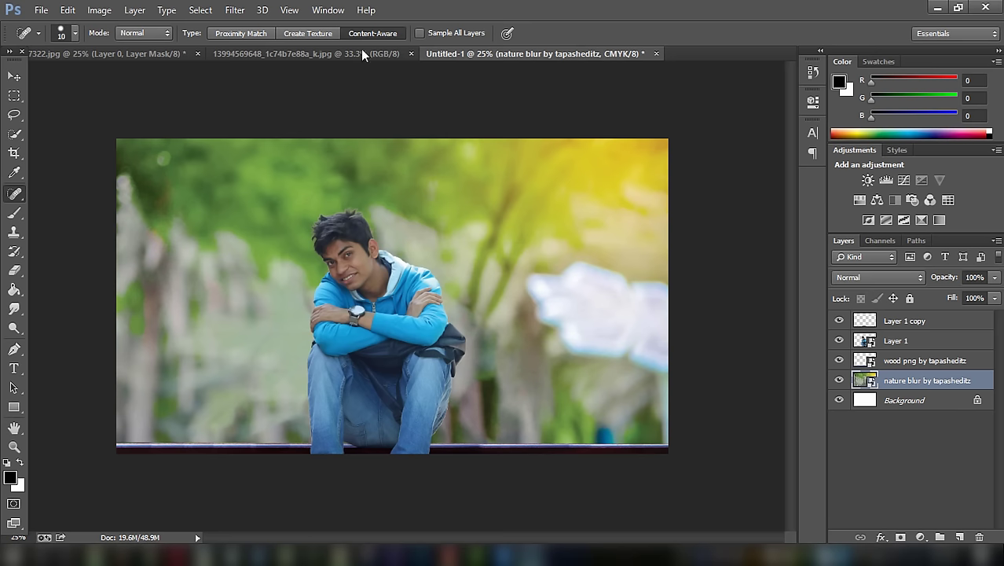
left_click(977, 401)
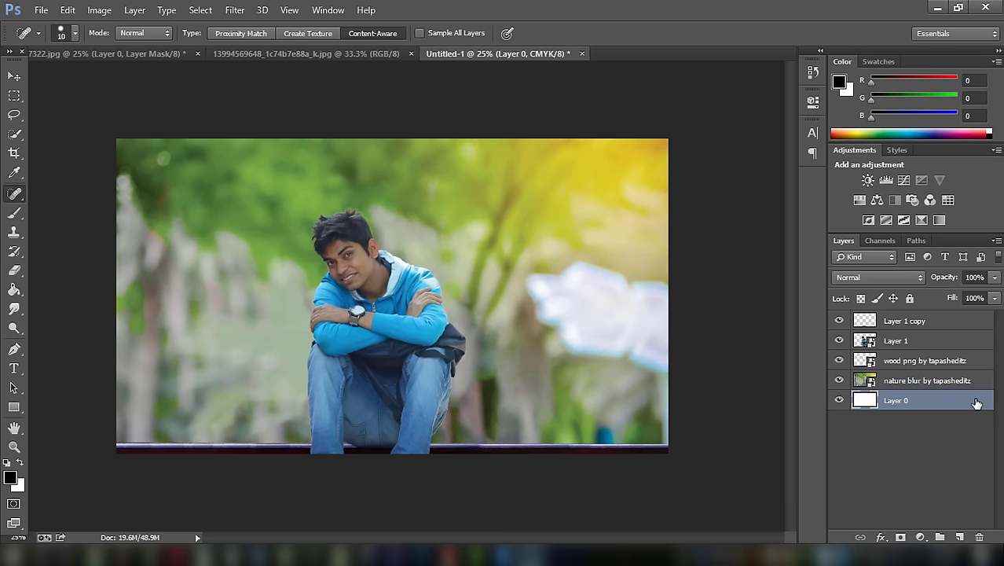
left_click(838, 401)
Select the nature blur by tapasheditz layer and bring up its Filter menu.
left_click(907, 382)
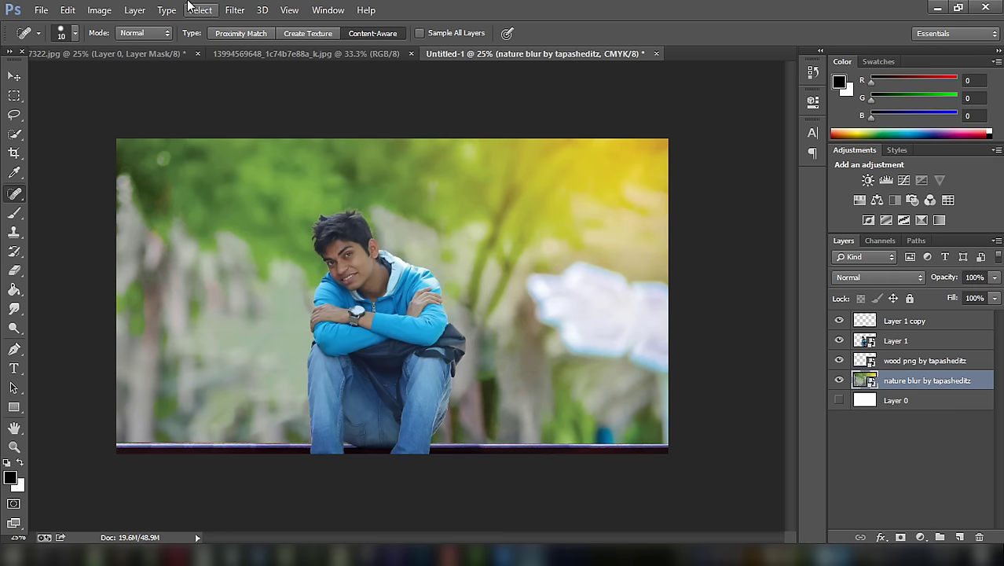
left_click(233, 10)
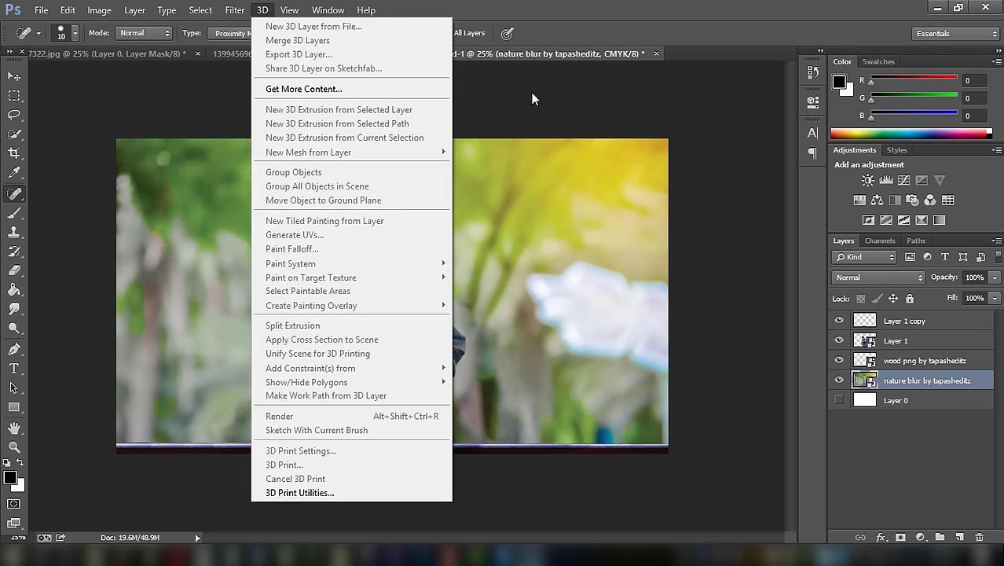
left_click(532, 98)
left_click(919, 361)
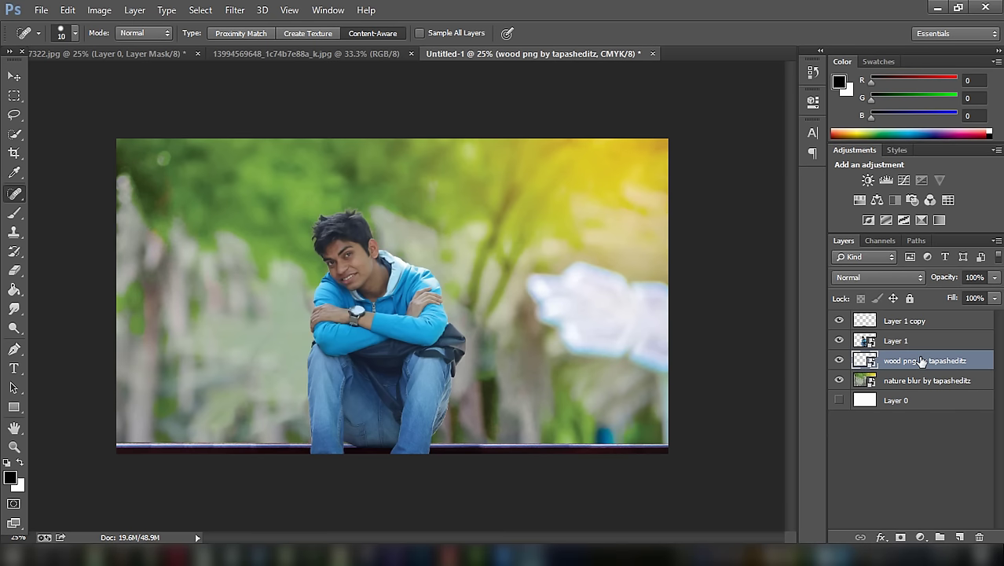
left_click(234, 10)
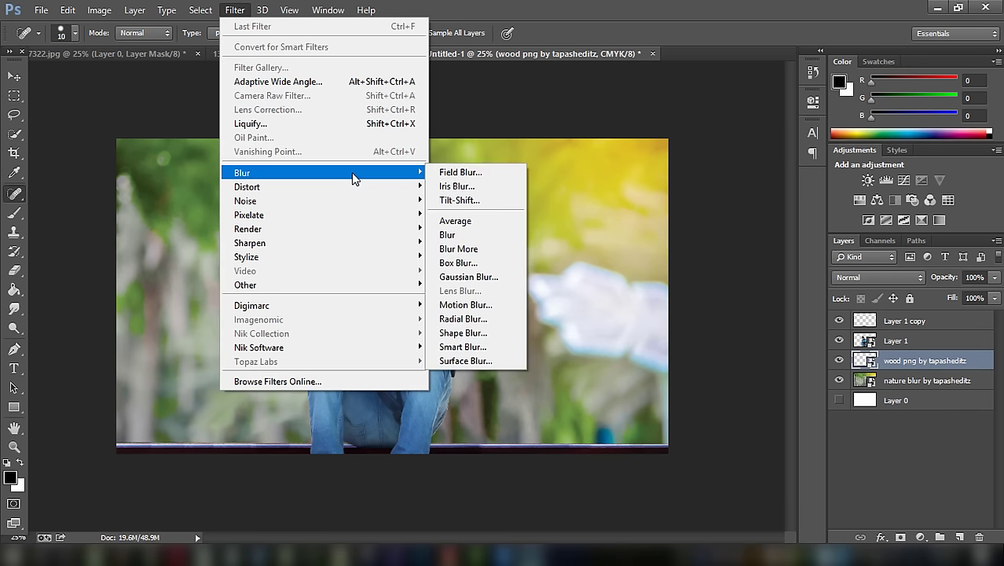
left_click(905, 380)
double_click(905, 379)
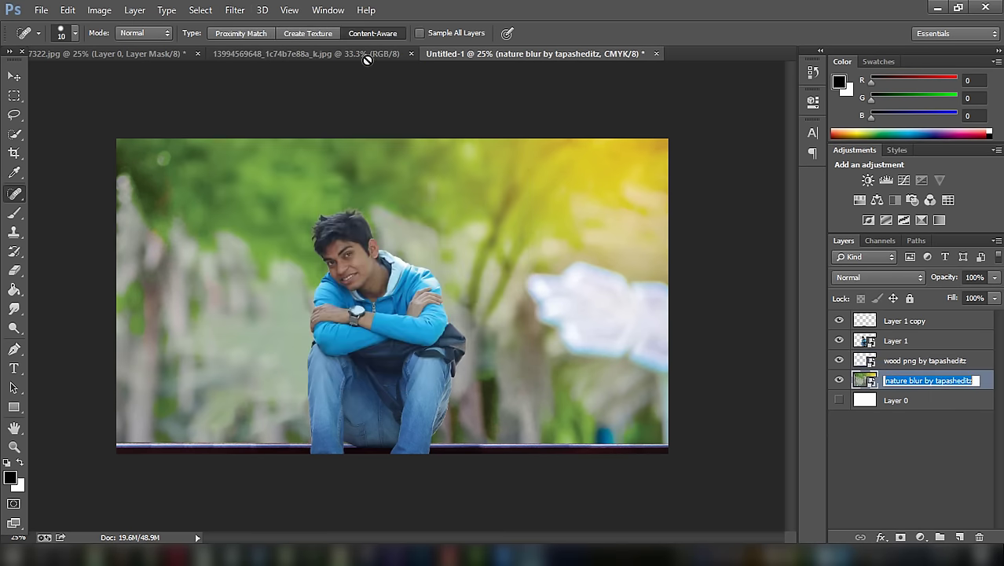
left_click(234, 10)
mouse_move(242, 173)
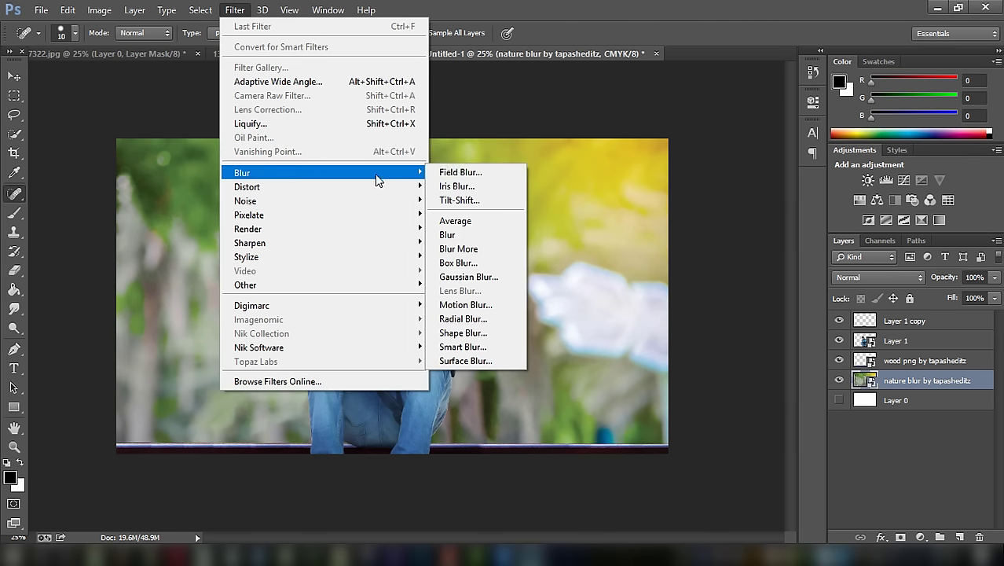
Apply a 4.9-pixel Gaussian Blur smart filter to the nature blur background.
left_click(469, 277)
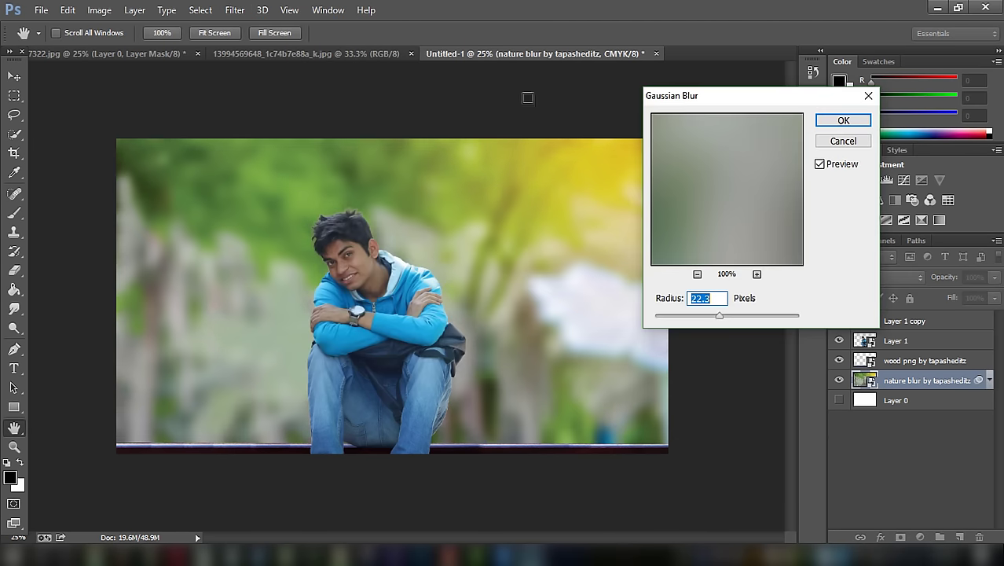
left_click_drag(686, 316, 685, 317)
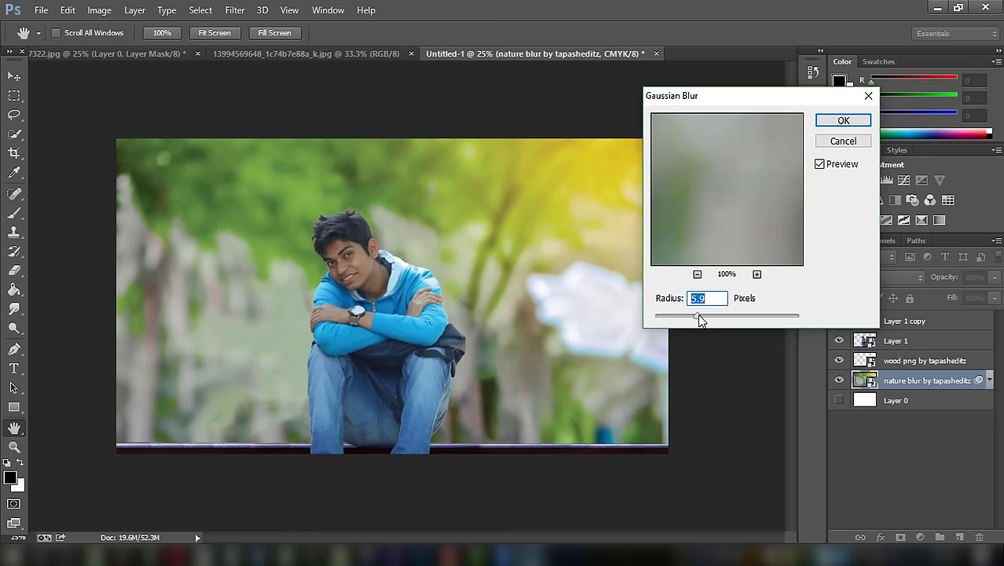
left_click_drag(705, 318, 709, 321)
left_click(707, 318)
left_click(689, 317)
left_click(843, 120)
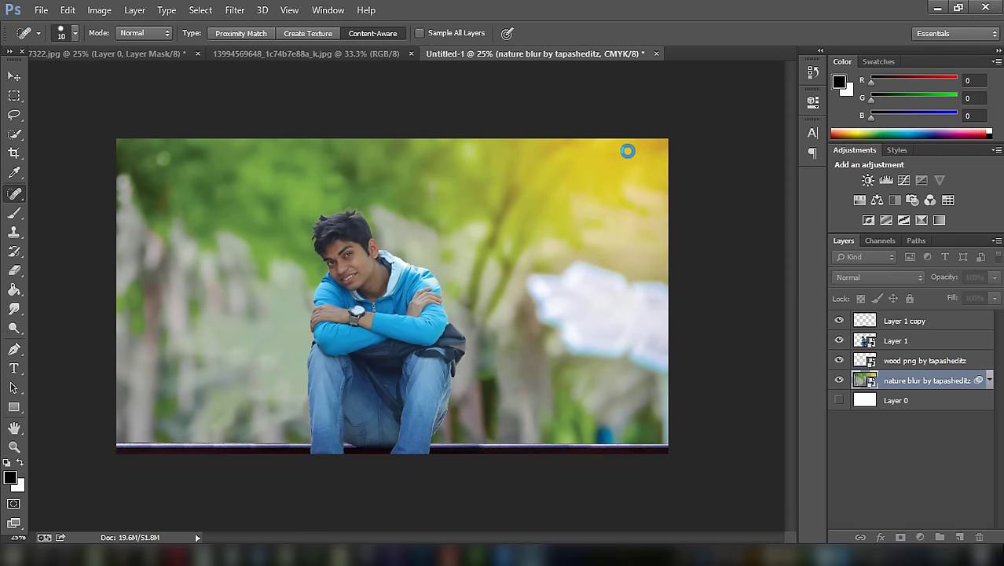
left_click(919, 365)
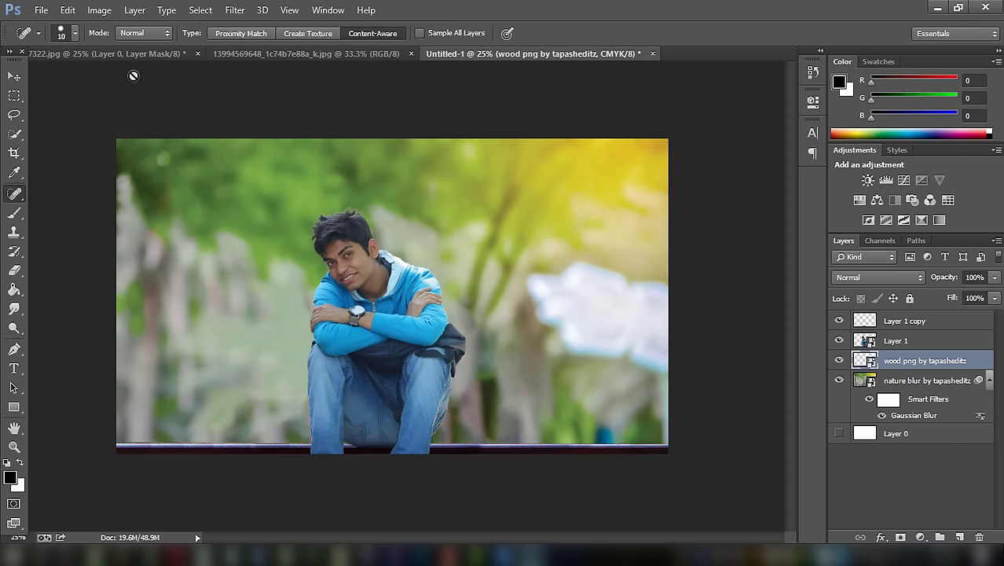
Rasterize the wood png by tapasheditz layer.
left_click(99, 9)
mouse_move(121, 47)
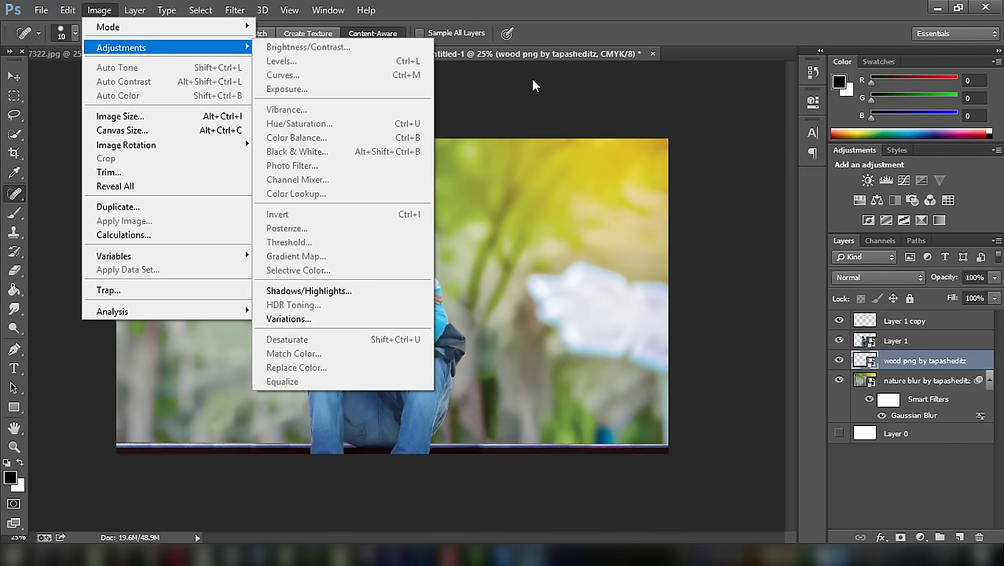
left_click(531, 79)
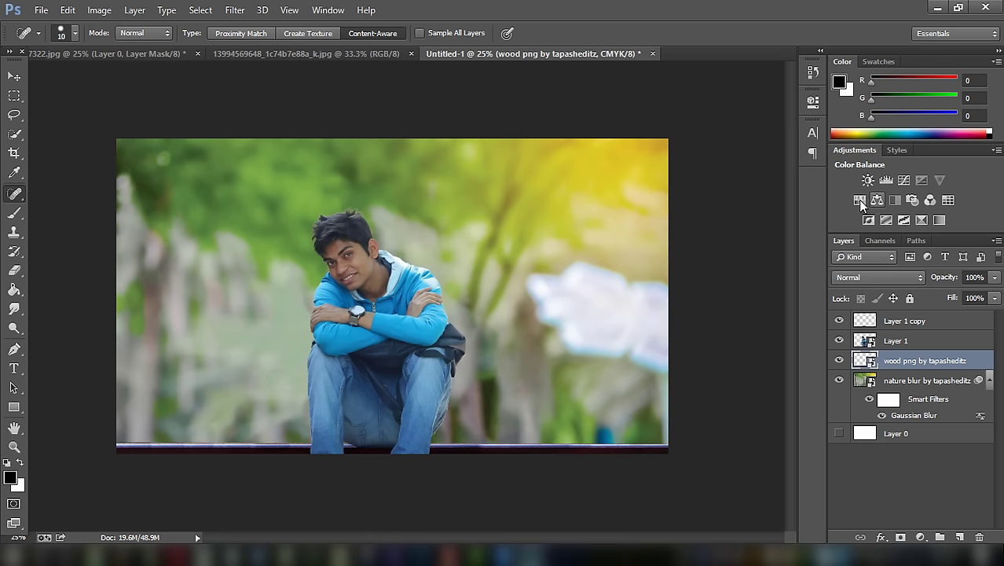
right_click(916, 362)
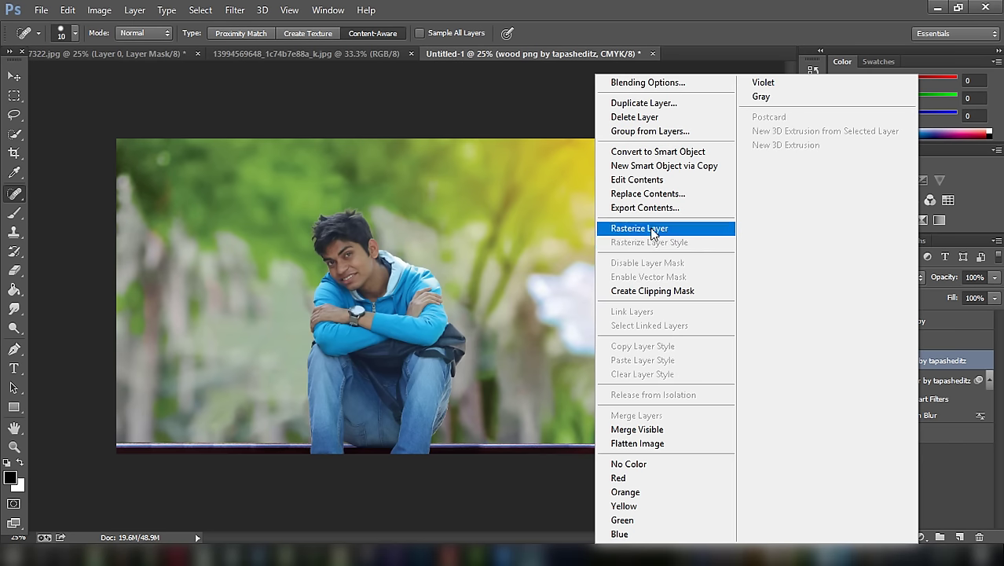
left_click(652, 228)
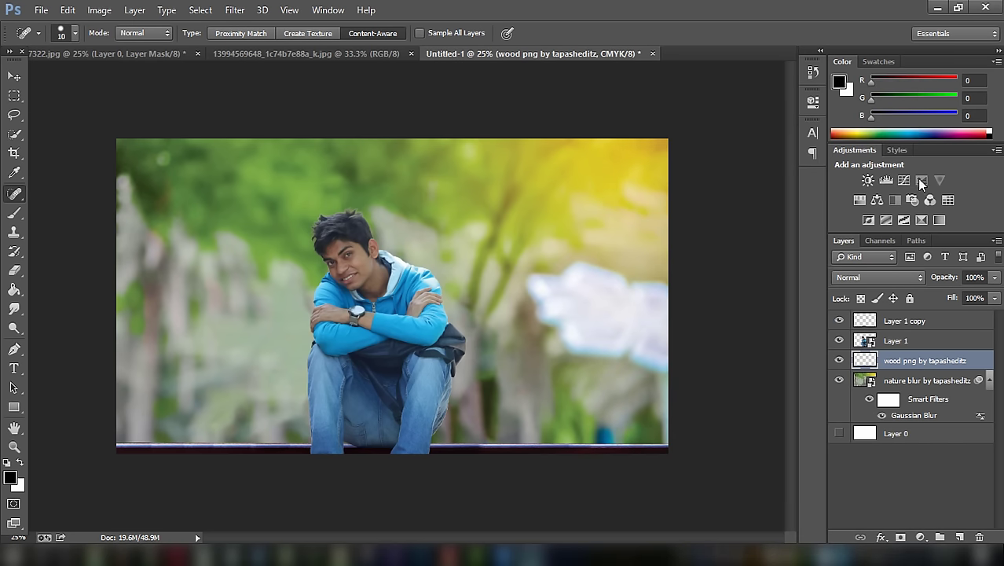
Add a Brightness/Contrast layer clipped to the wood, with brightness 27 and contrast -3.
left_click(868, 180)
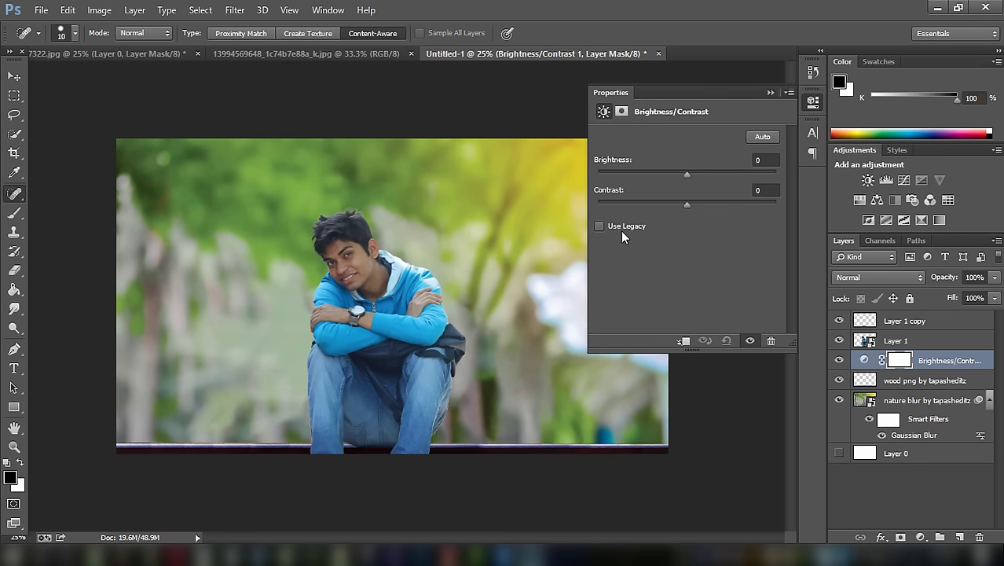
left_click(682, 341)
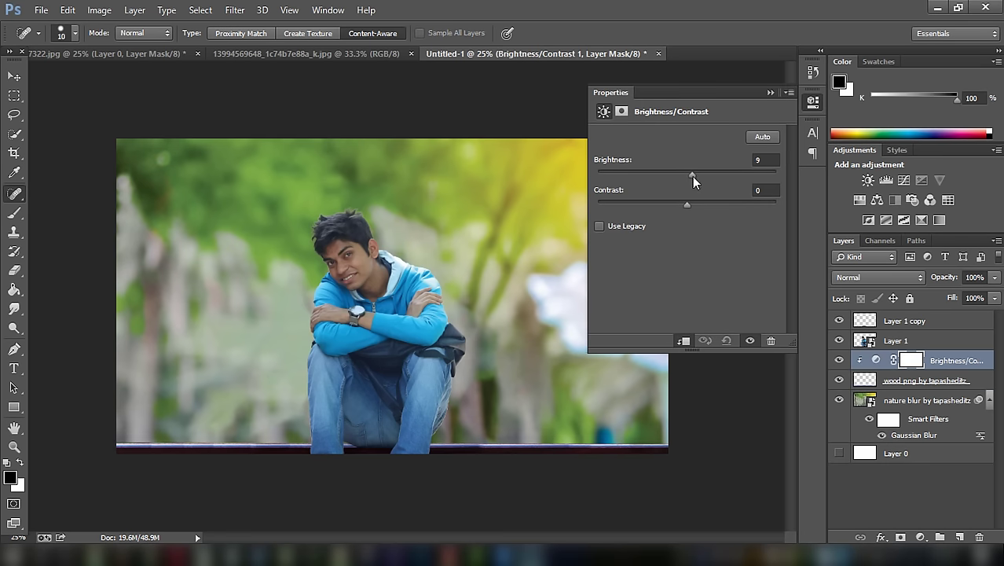
mouse_move(687, 175)
left_mouse_down()
mouse_move(676, 174)
mouse_move(709, 176)
mouse_move(670, 204)
mouse_move(681, 200)
left_mouse_up()
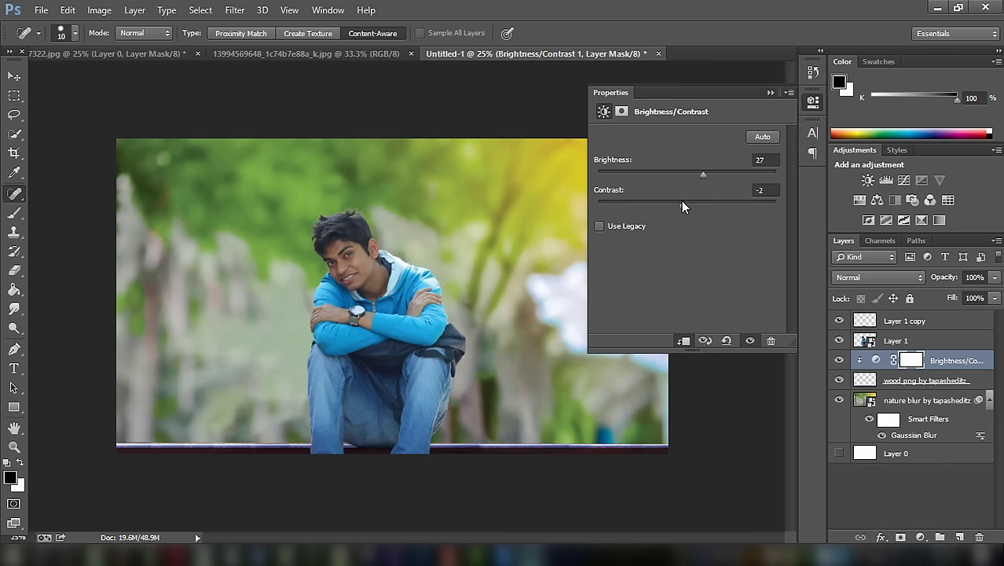
left_click(769, 92)
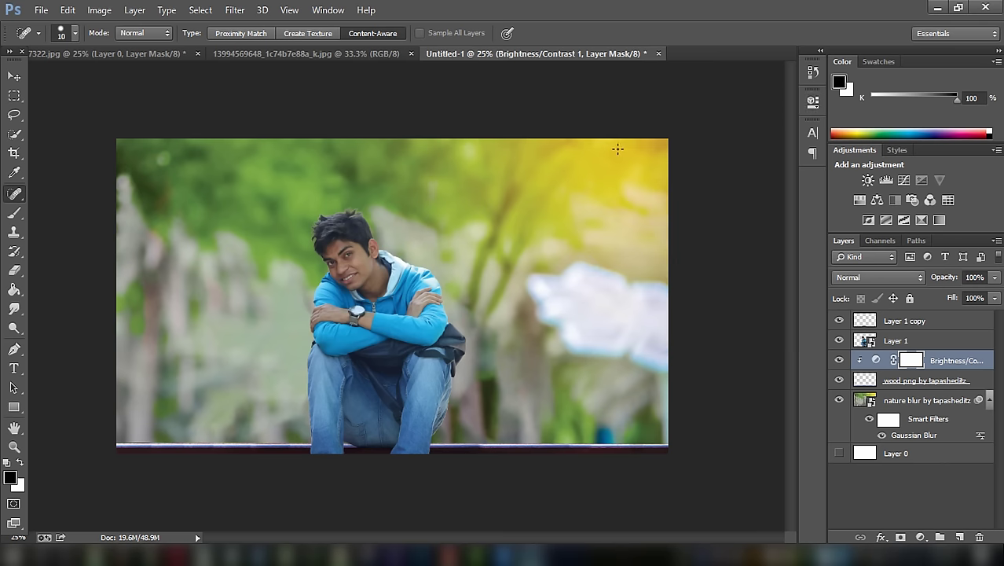
mouse_move(205, 554)
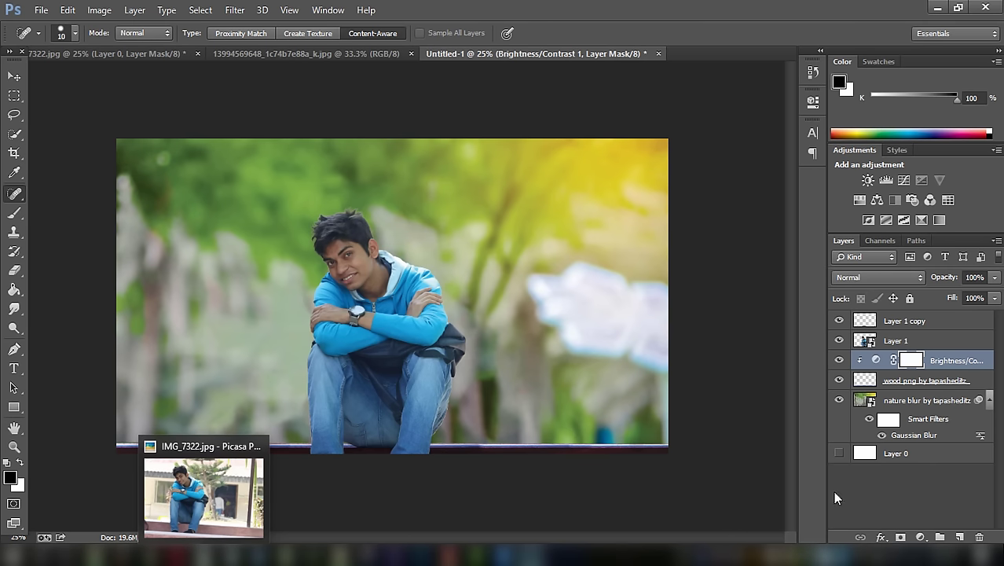
Merge the Brightness/Contrast, wood and nature blur layers into one, then check under Layer 1.
left_click(890, 344)
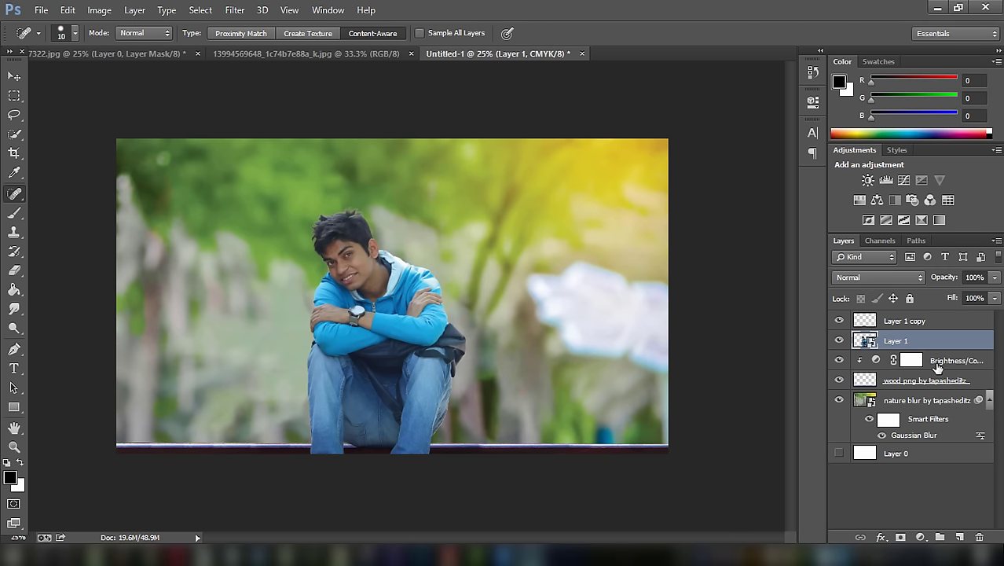
left_click(932, 364)
left_click(941, 384, "ctrl")
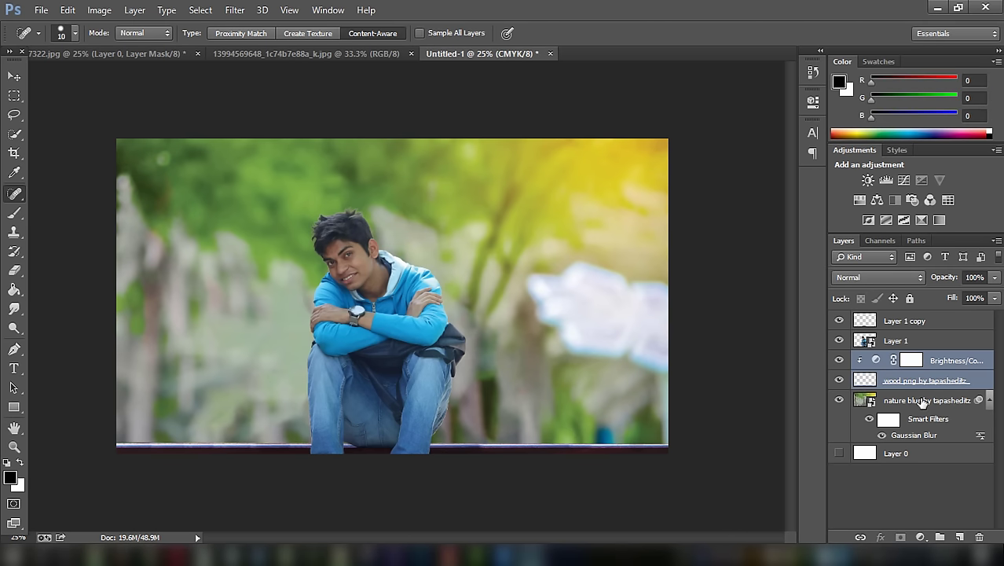
left_click(922, 402, "ctrl")
right_click(921, 403)
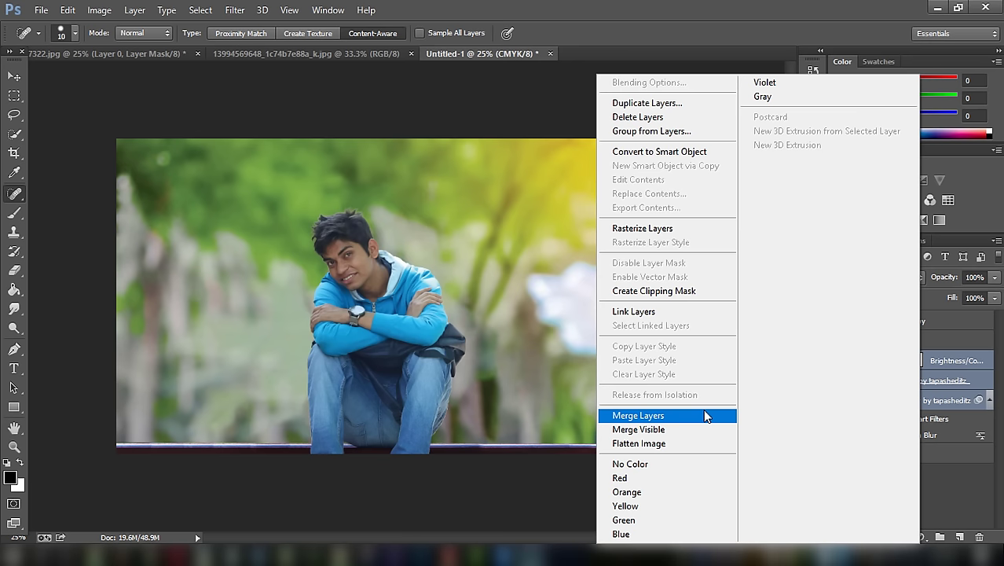
left_click(704, 412)
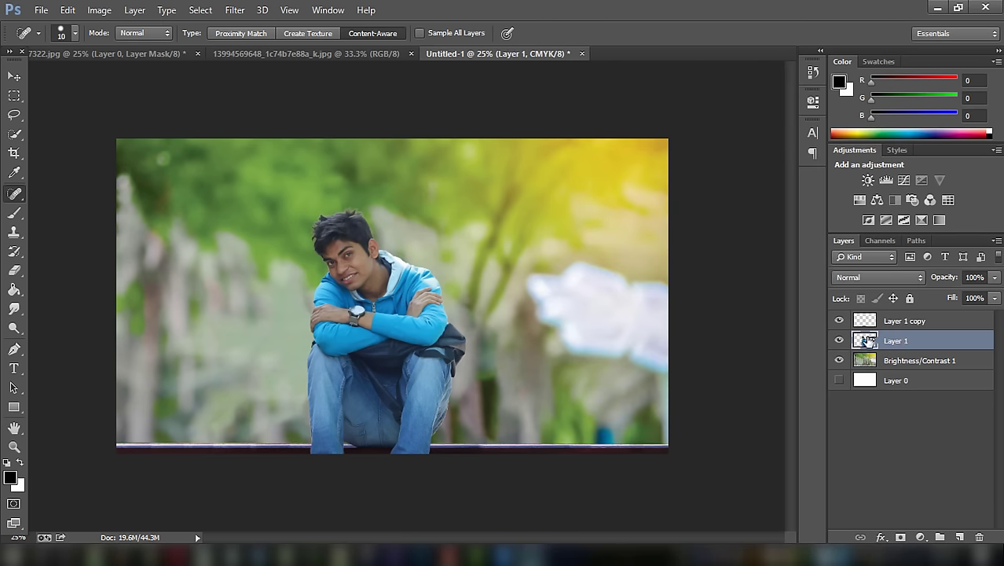
left_click(839, 340)
left_click(839, 340)
Bring the night bokeh-lights photo into the Untitled-1 composite as Layer 2.
left_click(356, 52)
left_click(14, 75)
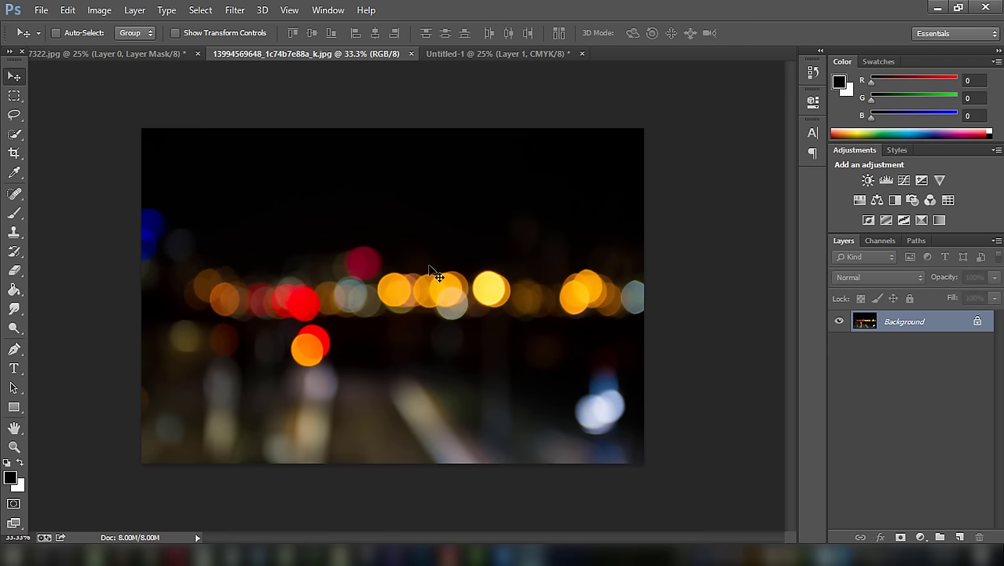
left_click(978, 322)
left_click_drag(510, 247, 331, 84)
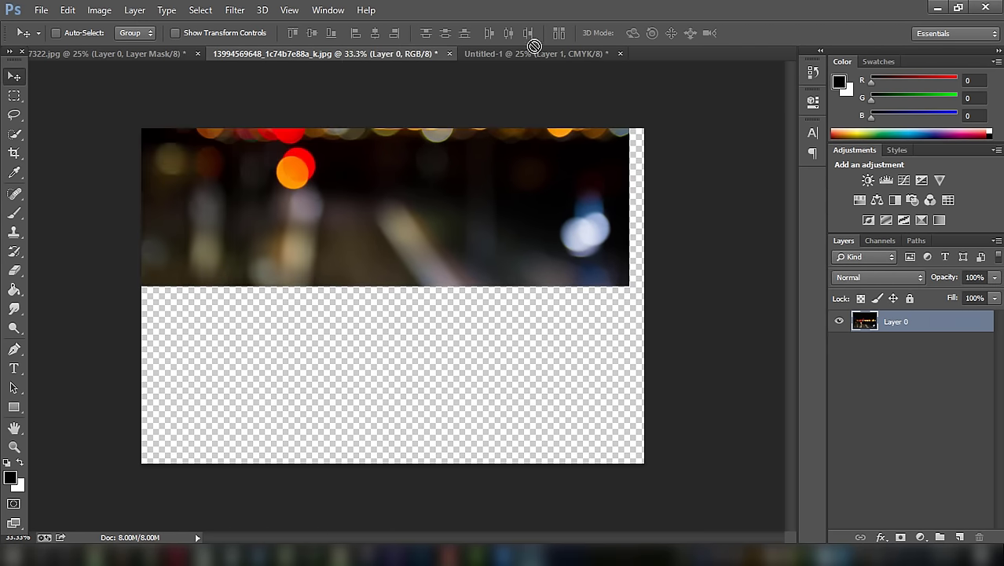
mouse_move(331, 85)
left_mouse_down()
mouse_move(492, 176)
mouse_move(444, 250)
left_mouse_up()
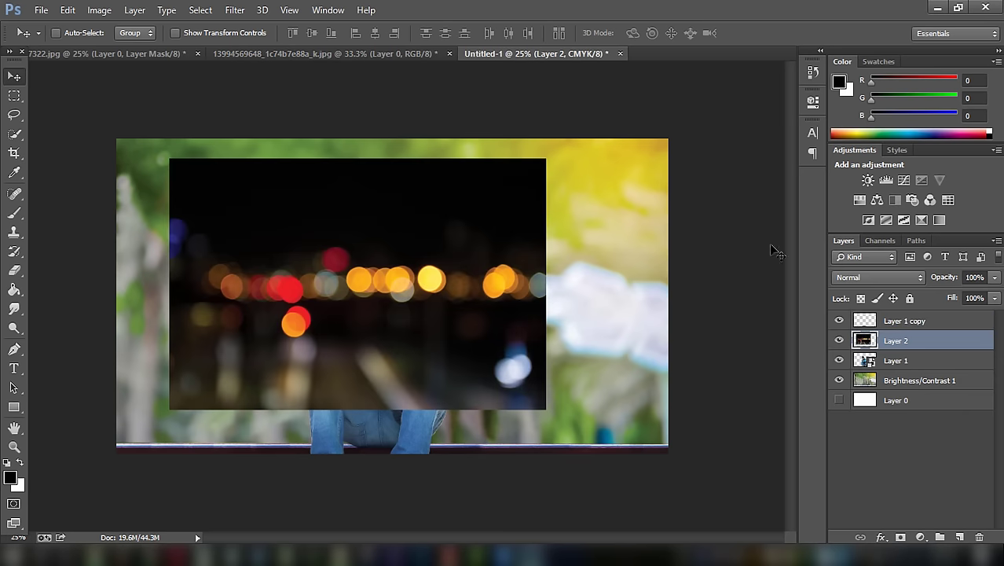
Blend the bokeh layer in Screen mode and shift it toward the lower left.
left_click(871, 275)
left_click(843, 124)
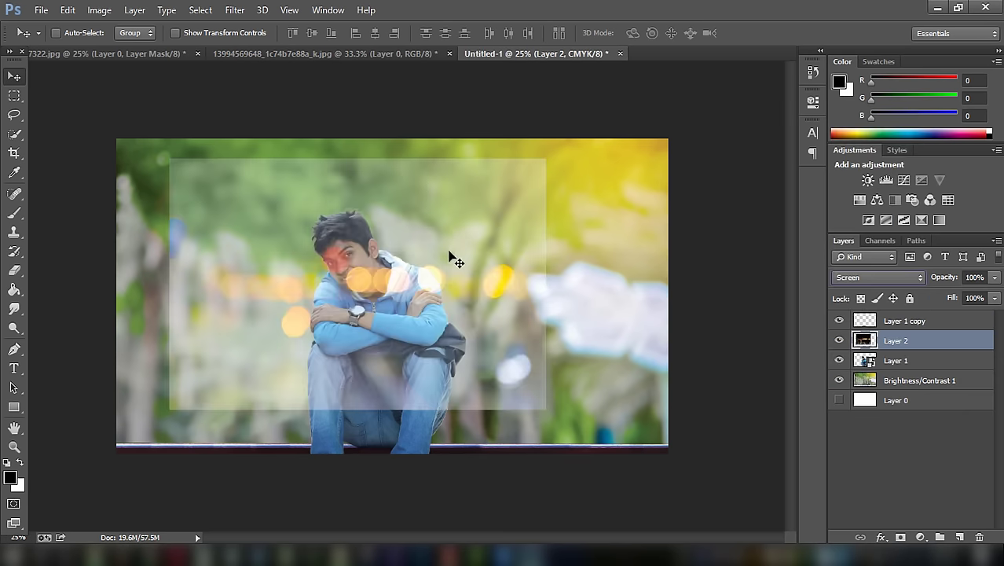
mouse_move(448, 258)
left_mouse_down()
mouse_move(238, 320)
mouse_move(246, 312)
left_mouse_up()
Darken the bokeh layer with Levels, then nudge it further left and down.
left_click(99, 9)
mouse_move(121, 48)
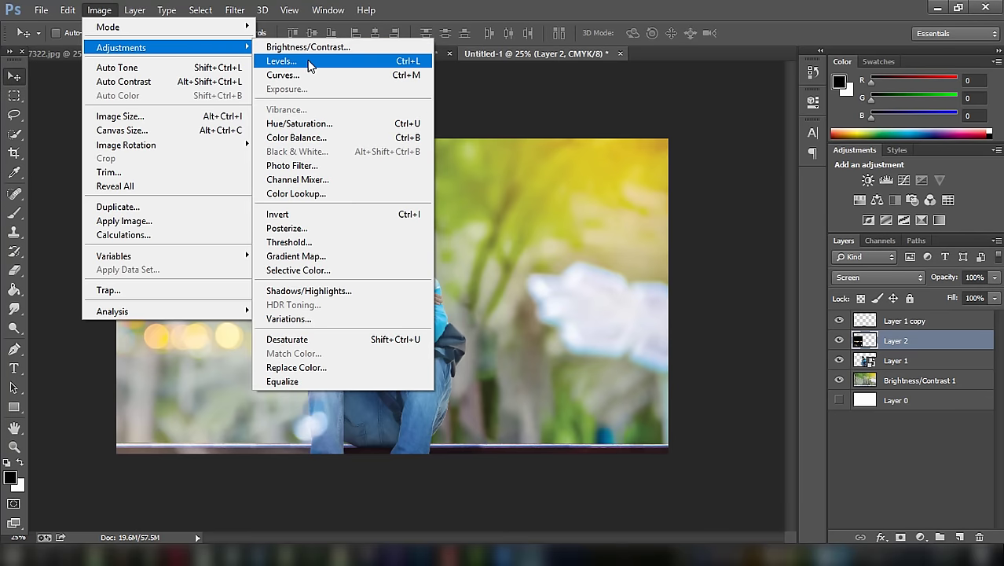
left_click(310, 63)
left_click_drag(710, 261, 790, 262)
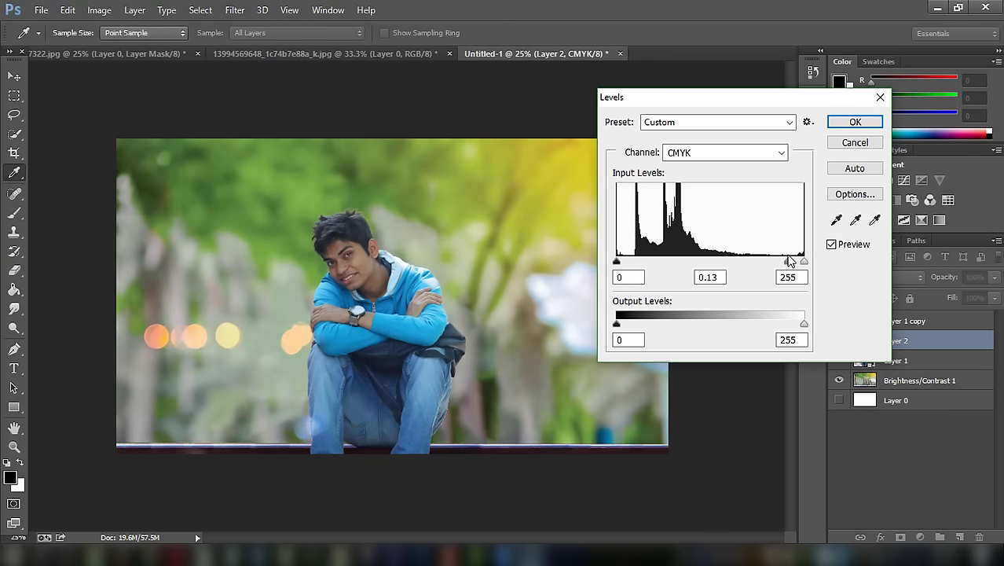
mouse_move(617, 324)
left_mouse_down()
mouse_move(640, 326)
mouse_move(617, 324)
left_mouse_up()
mouse_move(804, 325)
left_mouse_down()
mouse_move(731, 318)
mouse_move(771, 318)
left_mouse_up()
left_click(855, 122)
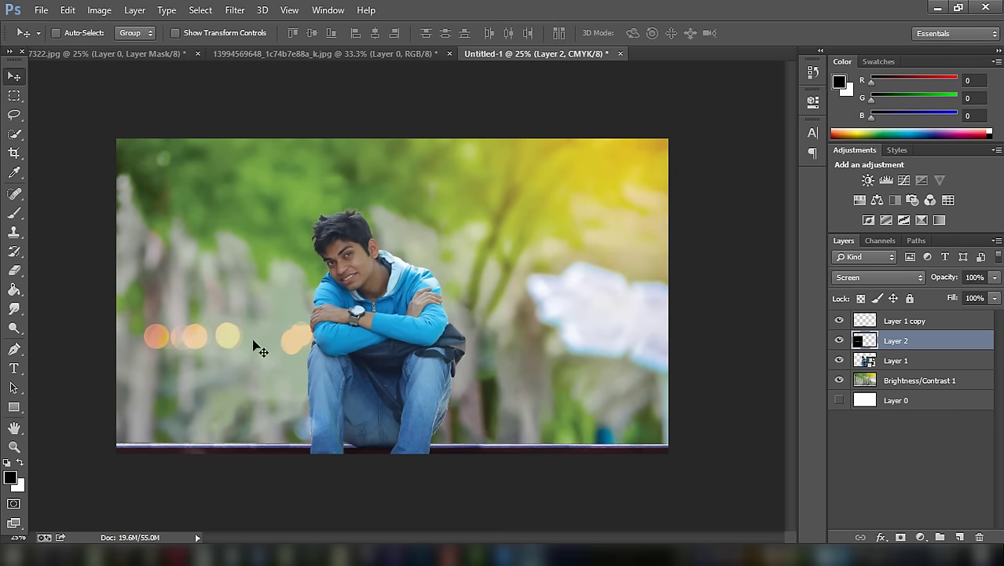
left_click_drag(253, 341, 238, 344)
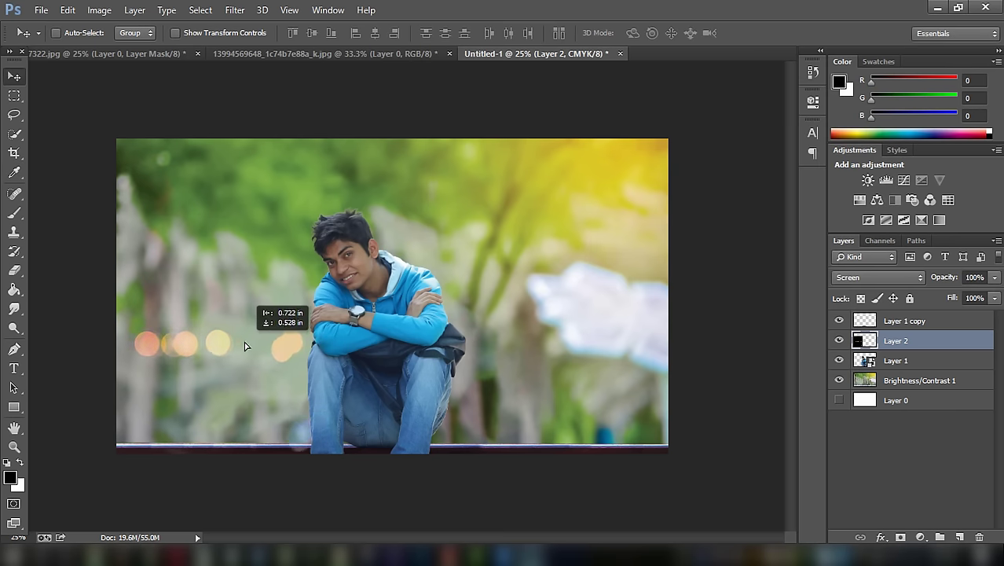
Apply Hue/Saturation to the bokeh layer: Hue -180, Saturation -100, Lightness -32.
left_click(98, 10)
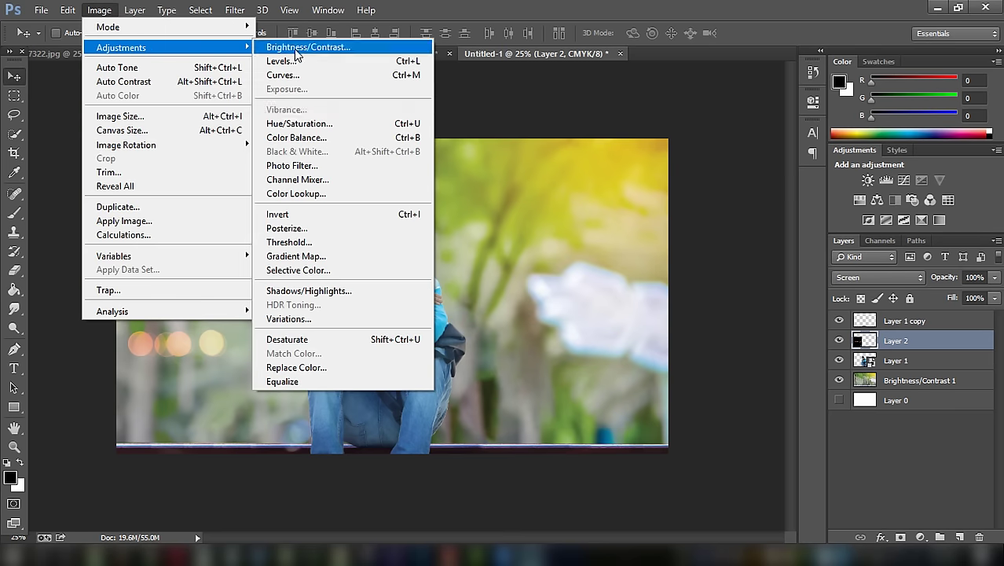
left_click(345, 124)
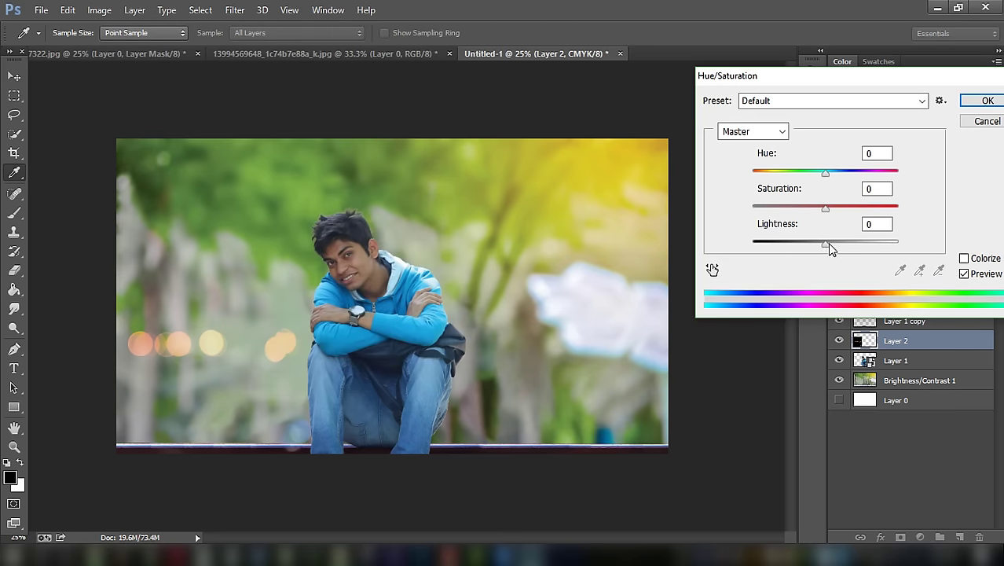
left_click_drag(825, 242, 773, 244)
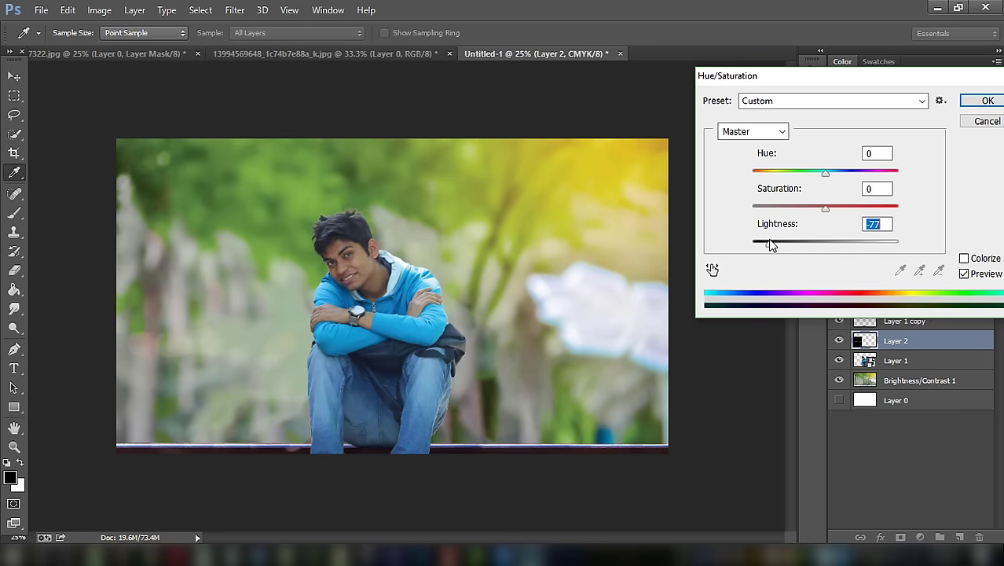
mouse_move(826, 208)
left_mouse_down()
mouse_move(778, 213)
mouse_move(809, 211)
left_mouse_up()
left_click_drag(898, 208, 640, 199)
mouse_move(825, 172)
left_mouse_down()
mouse_move(918, 171)
mouse_move(753, 173)
left_mouse_up()
left_click_drag(766, 244, 806, 239)
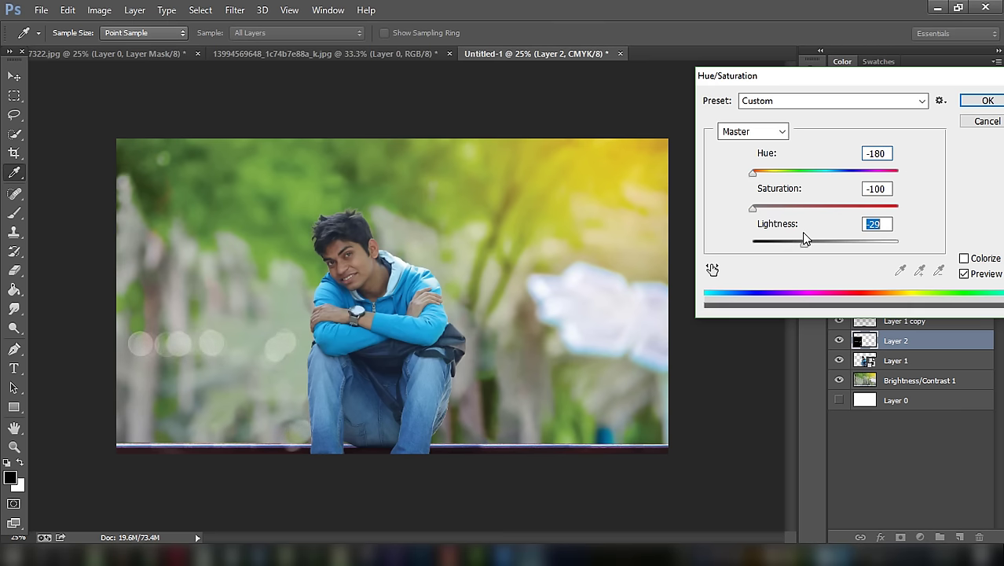
left_click(988, 101)
Nudge the bokeh circles on Layer 2 slightly to the right.
left_click(14, 271)
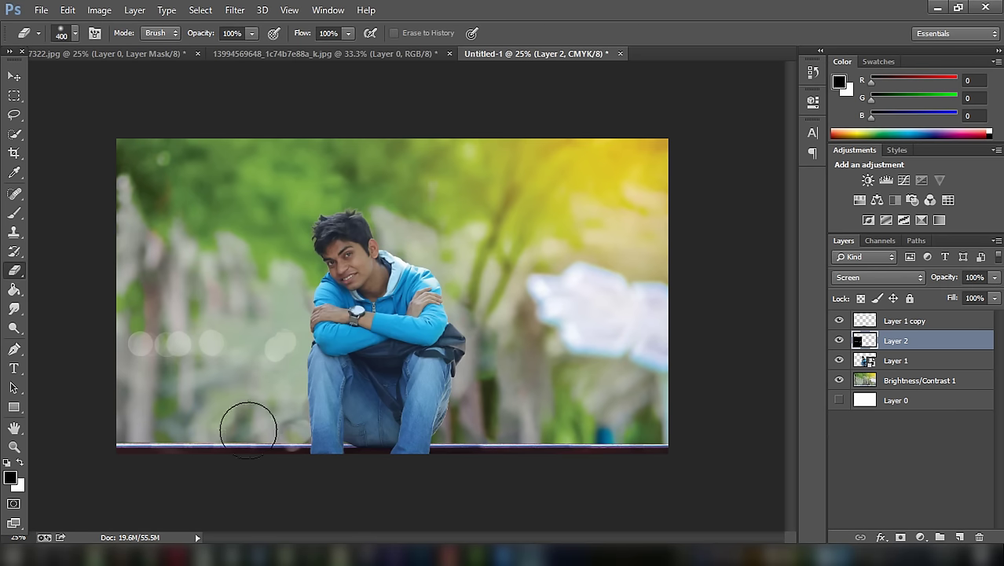
left_click(14, 76)
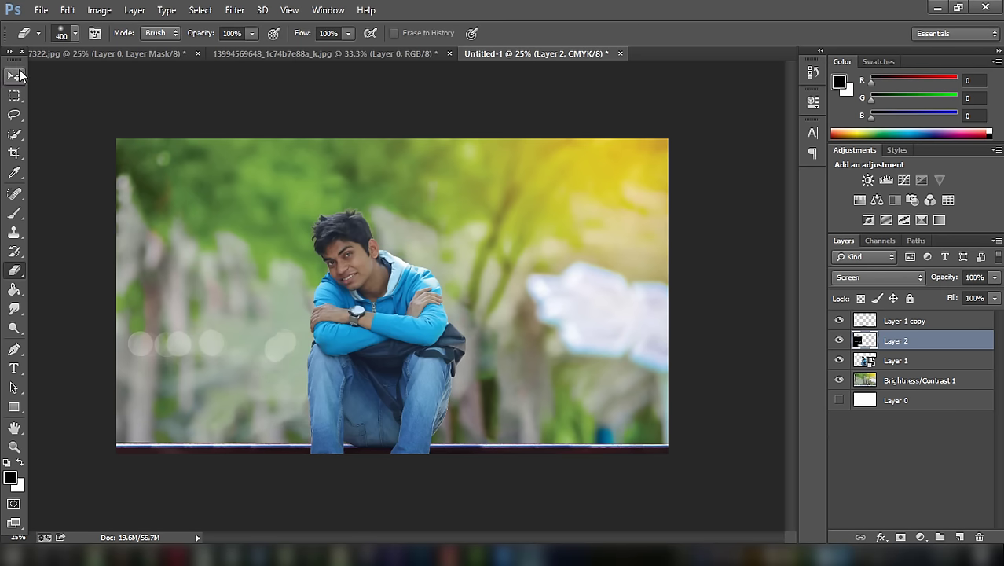
left_click_drag(260, 342, 268, 344)
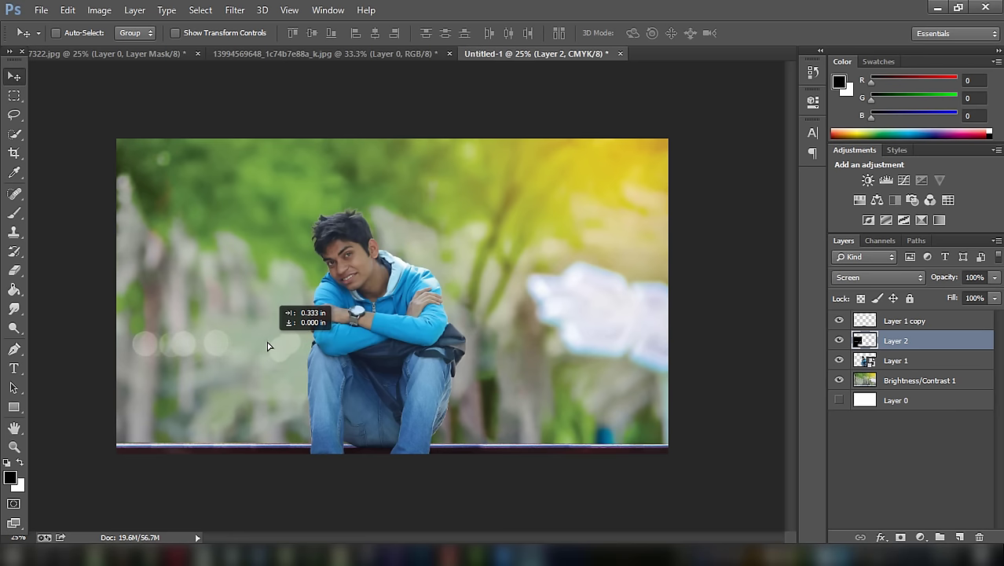
Soften the bokeh lights with a Gaussian Blur.
left_click(234, 9)
mouse_move(244, 172)
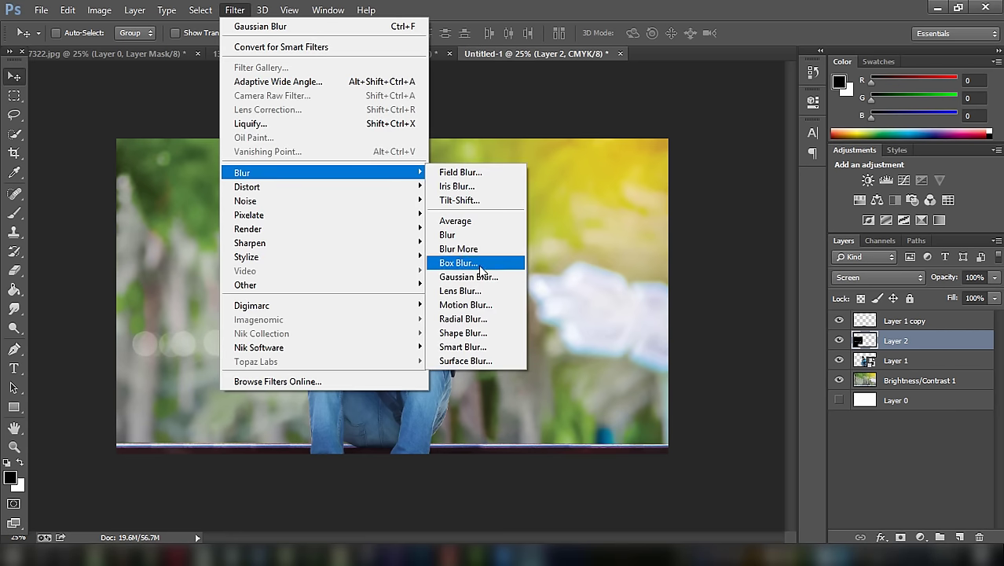
left_click(463, 276)
left_click_drag(708, 318, 737, 315)
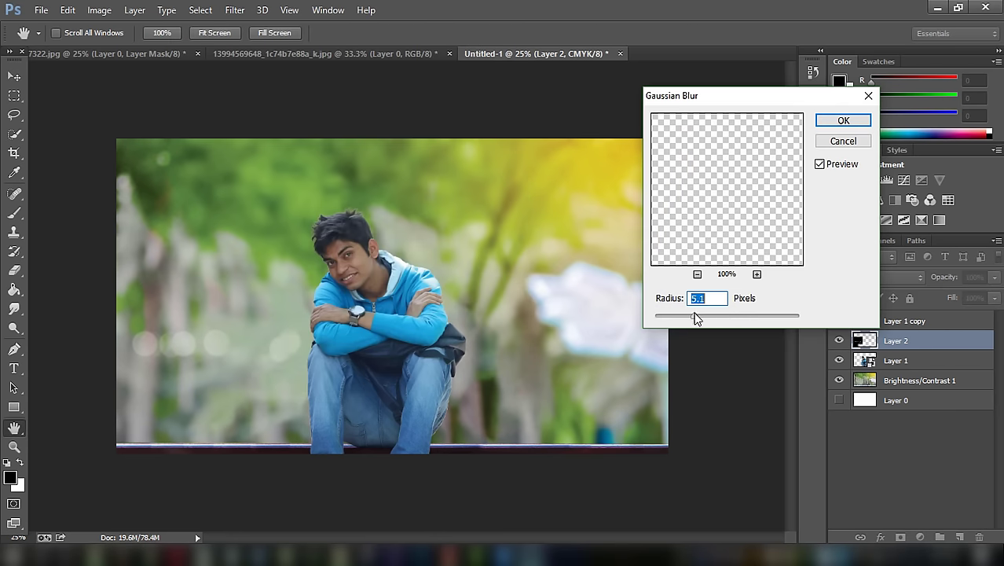
left_click(831, 117)
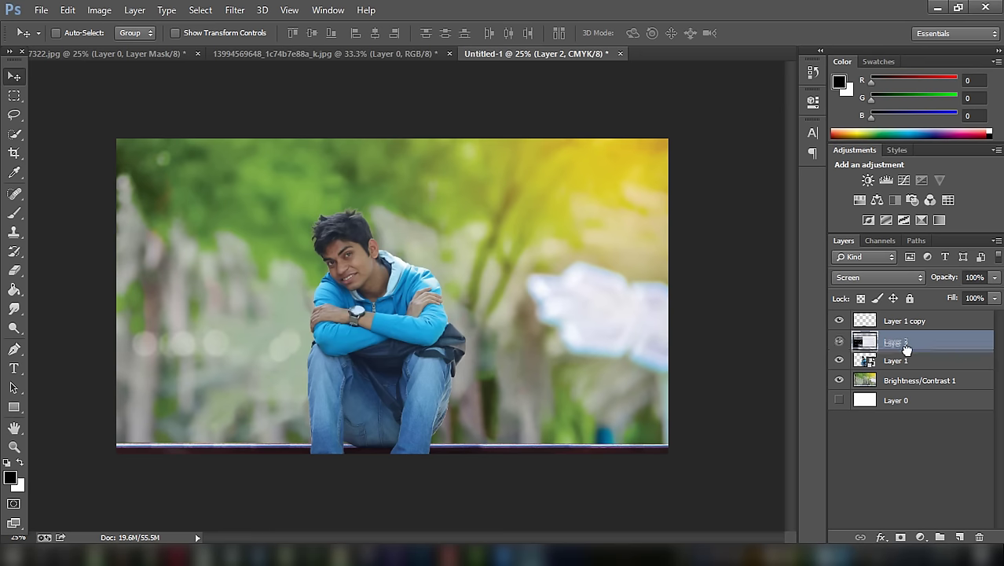
Move Layer 2 below Layer 1 and merge it with Brightness/Contrast 1.
left_click_drag(904, 343, 909, 368)
left_click(919, 380, "shift")
right_click(918, 381)
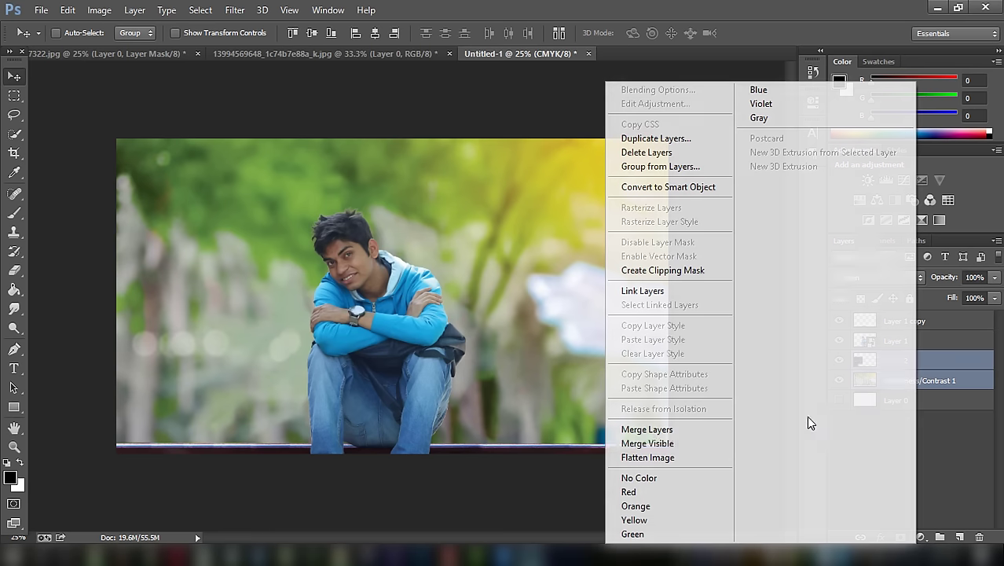
left_click(685, 428)
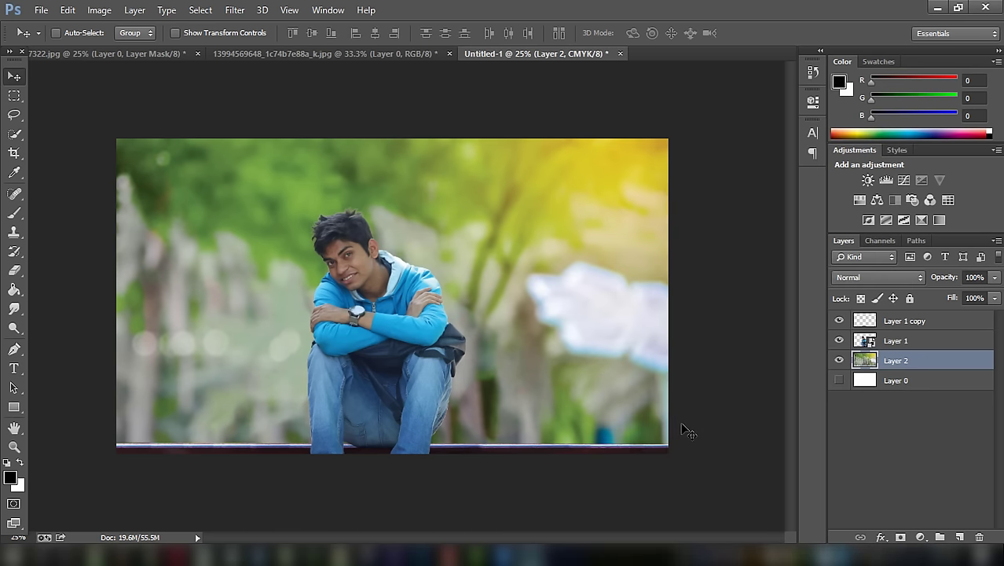
left_click(919, 346)
Crop the merged background to the canvas and place it beneath the boy's layer.
left_click(248, 15)
mouse_move(242, 172)
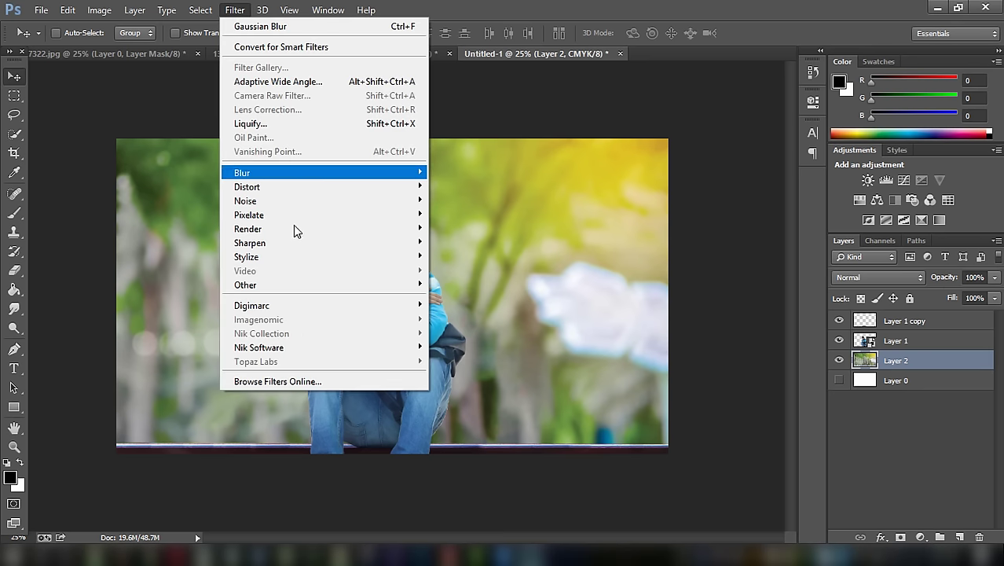
key("c")
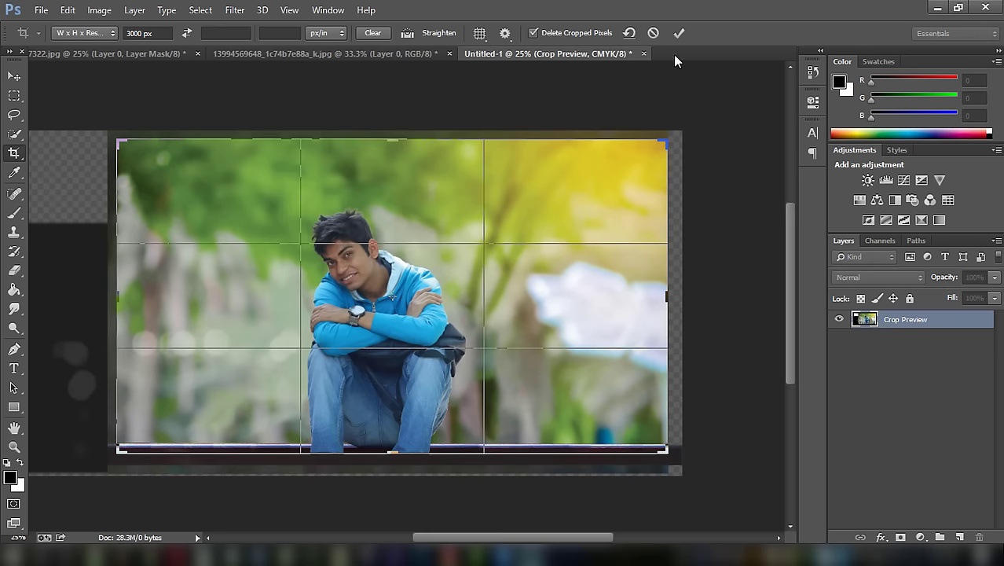
left_click(679, 33)
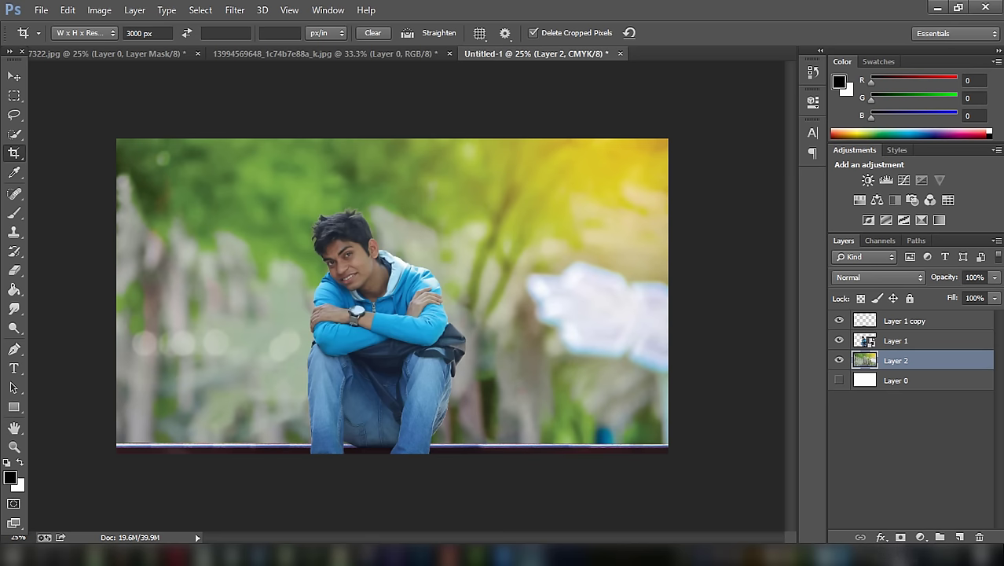
key("F10")
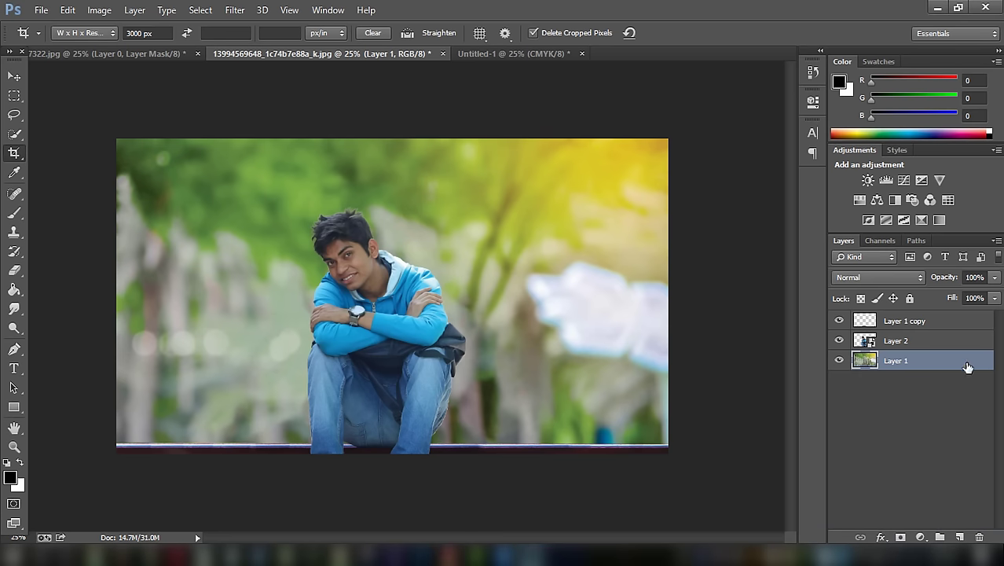
left_click(888, 343)
Apply Camera Raw to the boy's Layer 2: lift Blacks, Oranges luminance +12, Yellows -10.
left_click(235, 10)
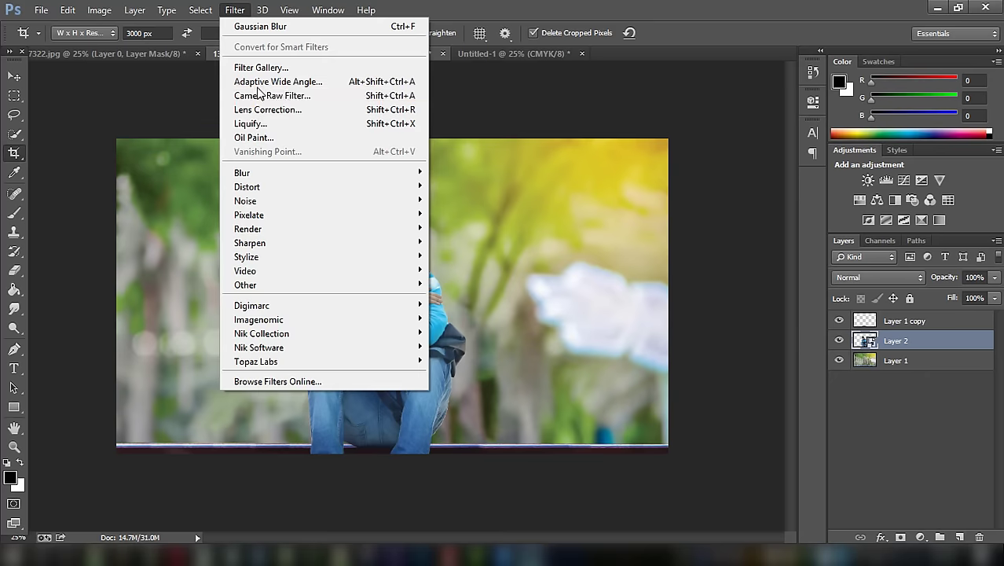
left_click(345, 96)
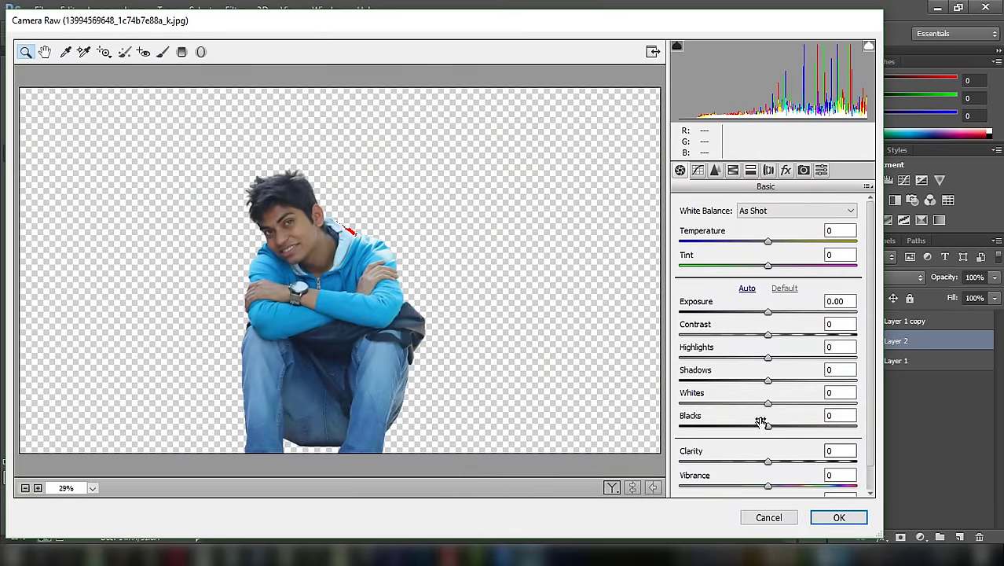
mouse_move(760, 422)
left_mouse_down()
mouse_move(797, 424)
mouse_move(767, 396)
mouse_move(779, 397)
mouse_move(780, 377)
mouse_move(762, 376)
mouse_move(747, 356)
mouse_move(769, 355)
mouse_move(762, 336)
left_mouse_up()
left_click(716, 170)
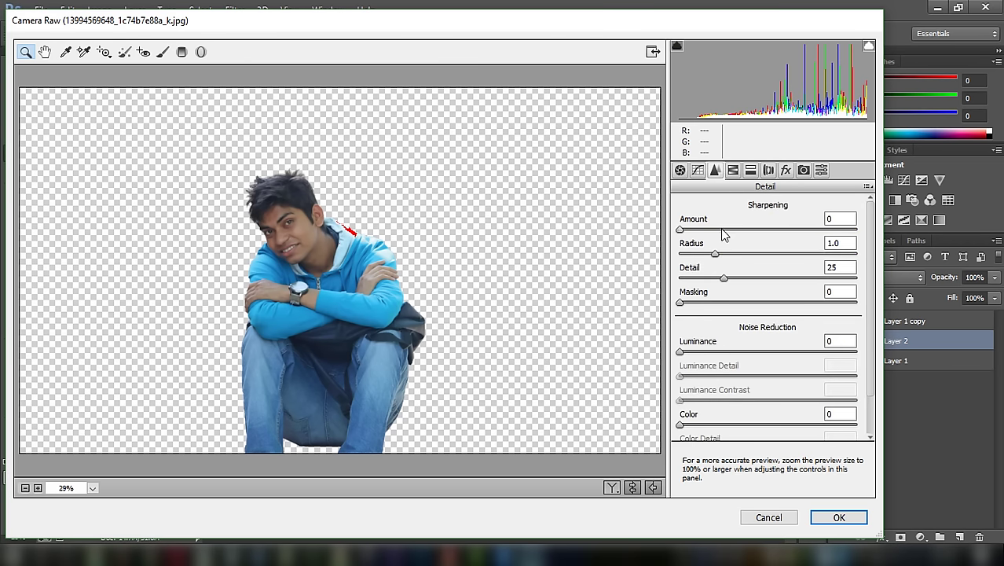
left_click(734, 171)
left_click(767, 227)
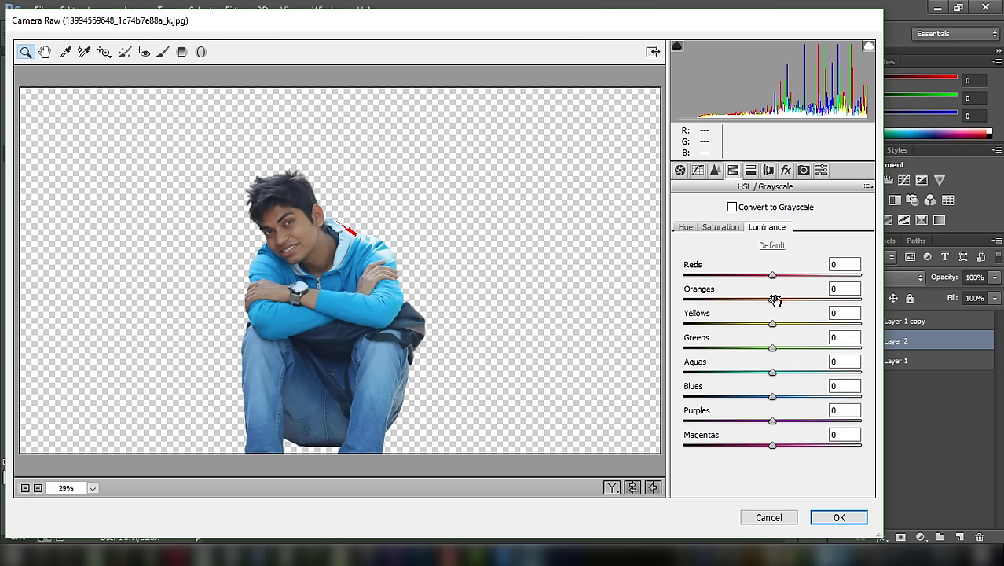
mouse_move(774, 300)
left_mouse_down()
mouse_move(766, 319)
mouse_move(786, 299)
left_mouse_up()
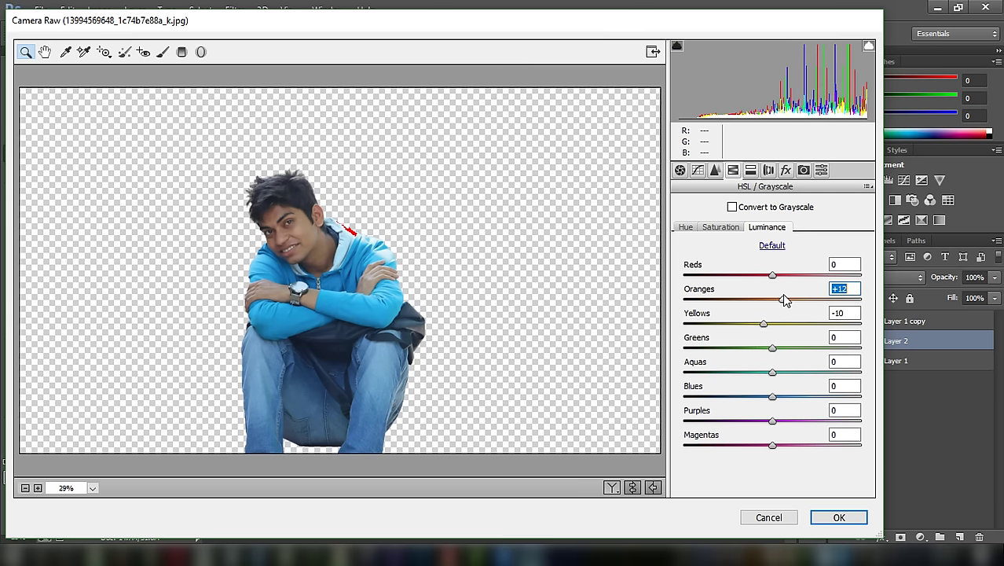
left_click(841, 517)
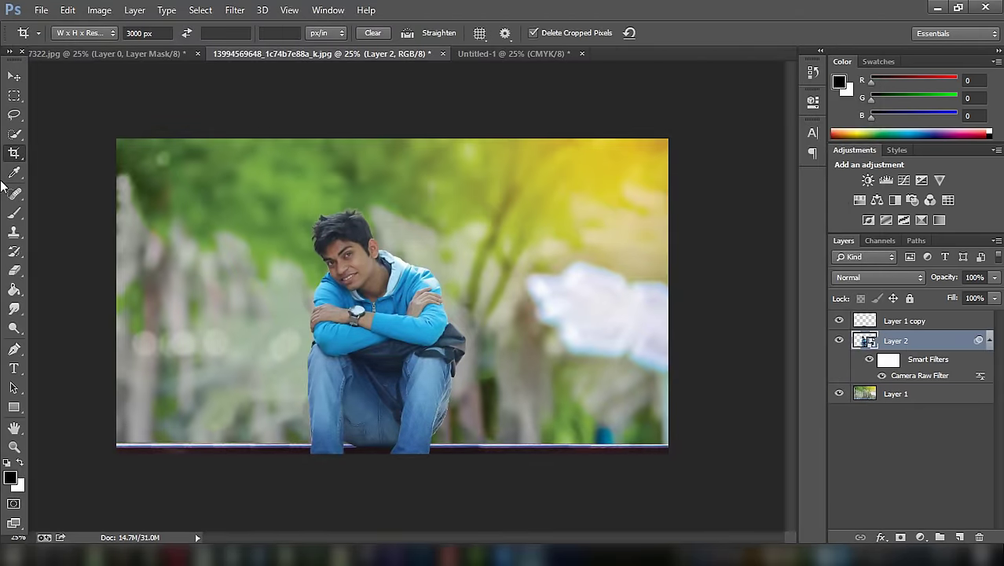
key("ctrl+plus")
key("ctrl+plus")
key("ctrl+plus")
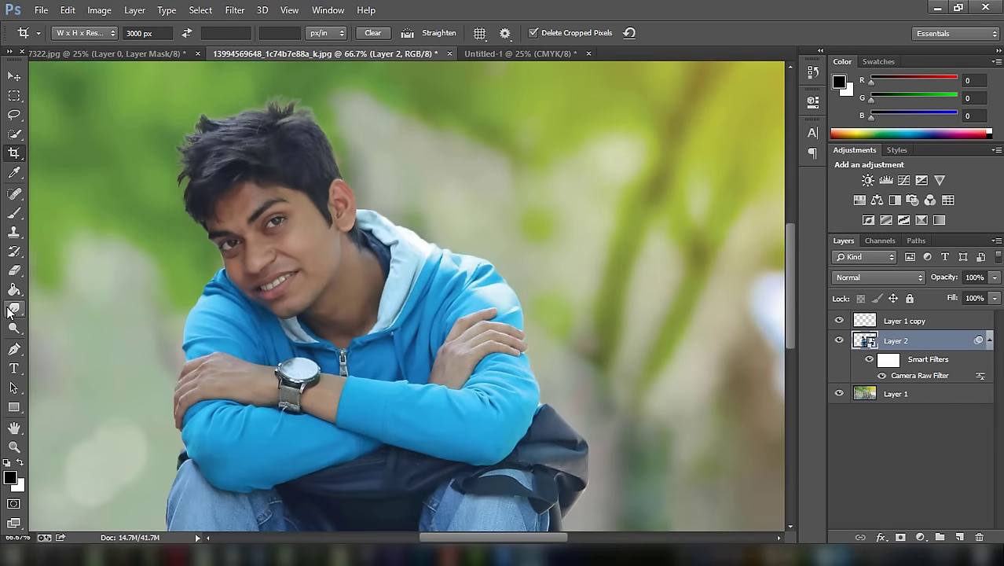
Lasso the boy's face and neck and copy them onto a new Layer 3.
left_click(14, 309)
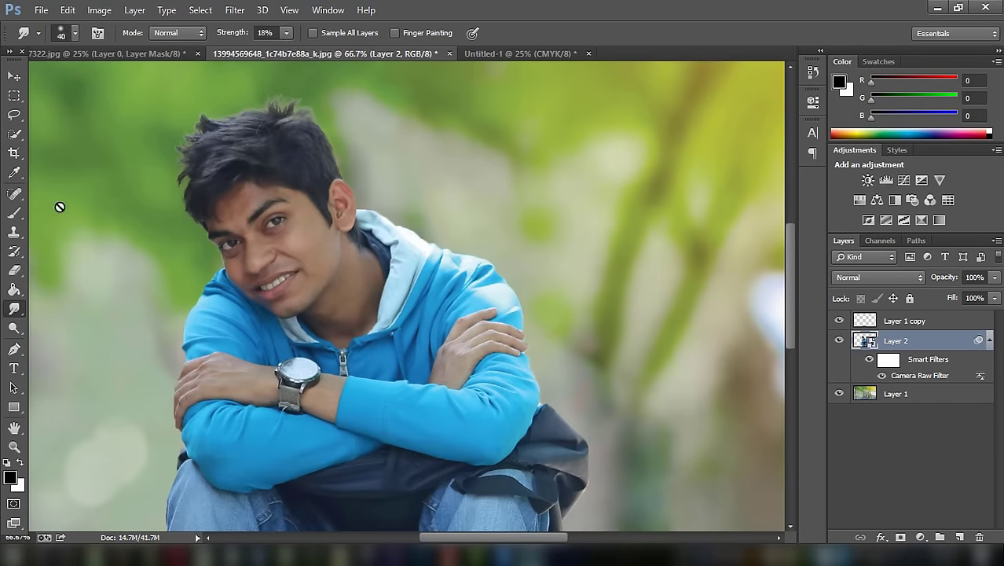
left_click(14, 114)
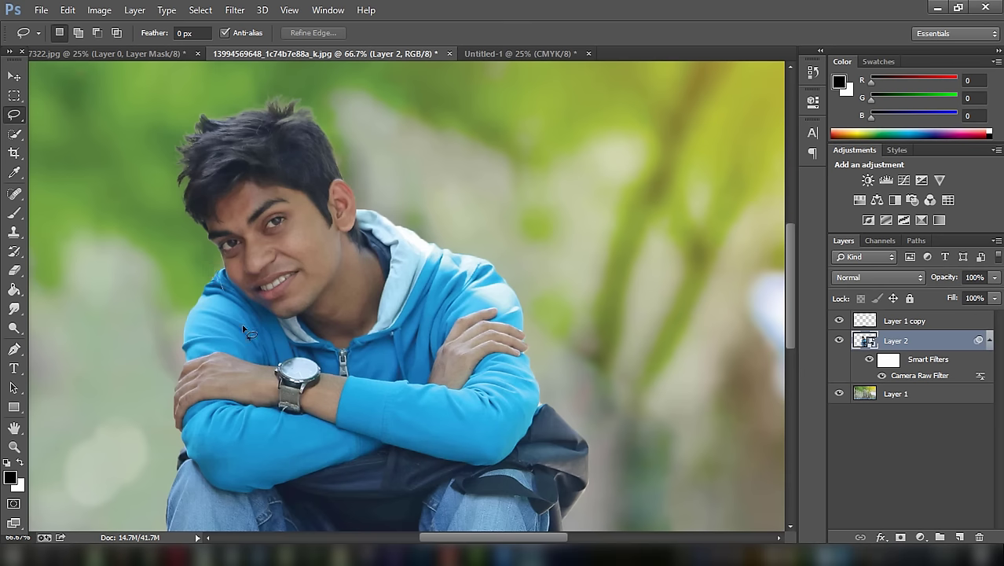
mouse_move(343, 363)
left_mouse_down()
mouse_move(397, 240)
mouse_move(291, 151)
mouse_move(197, 240)
mouse_move(338, 361)
left_mouse_up()
right_click(359, 263)
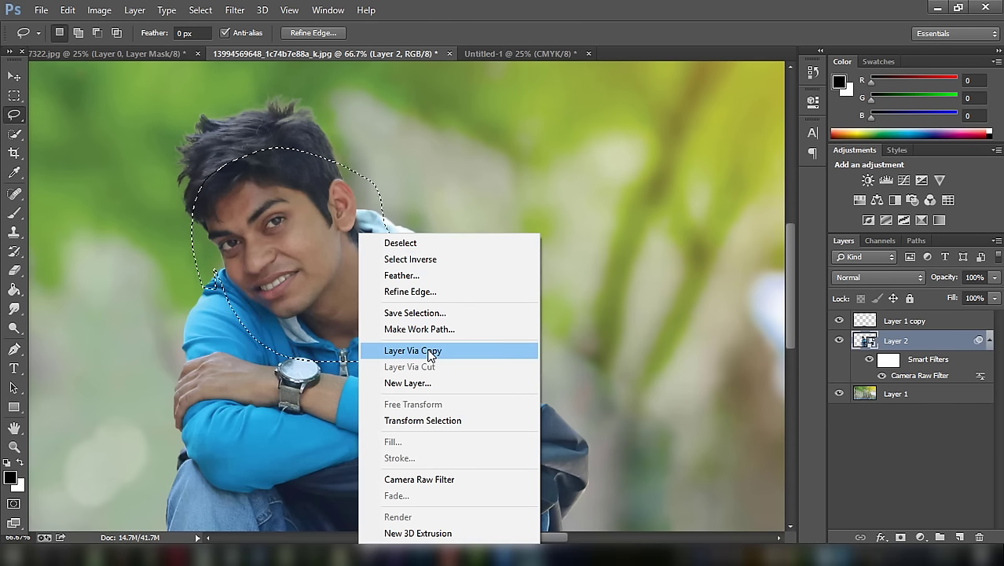
left_click(410, 350)
Reduce noise on Layer 3 with Noiseware Professional's Default settings.
left_click(235, 10)
mouse_move(242, 172)
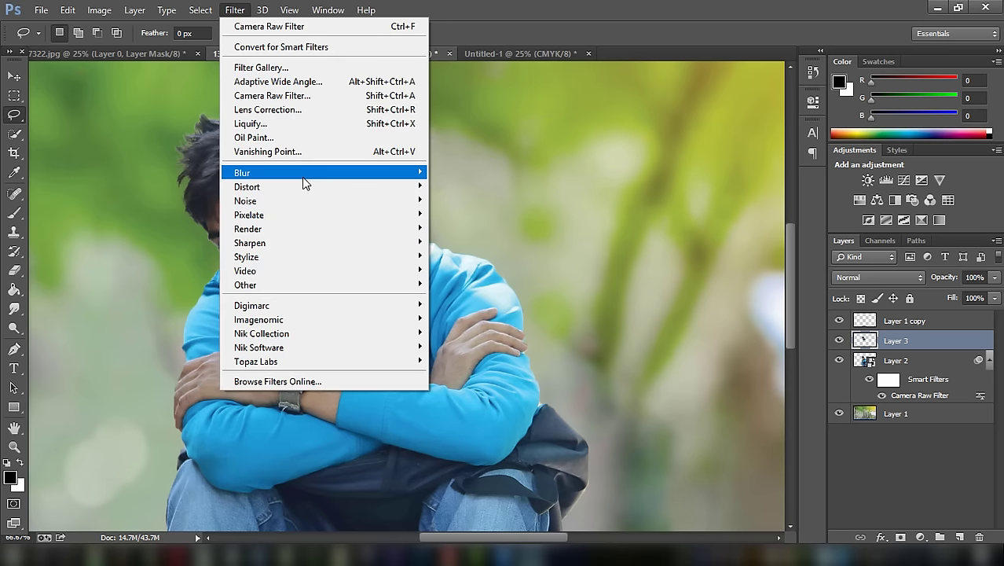
mouse_move(258, 319)
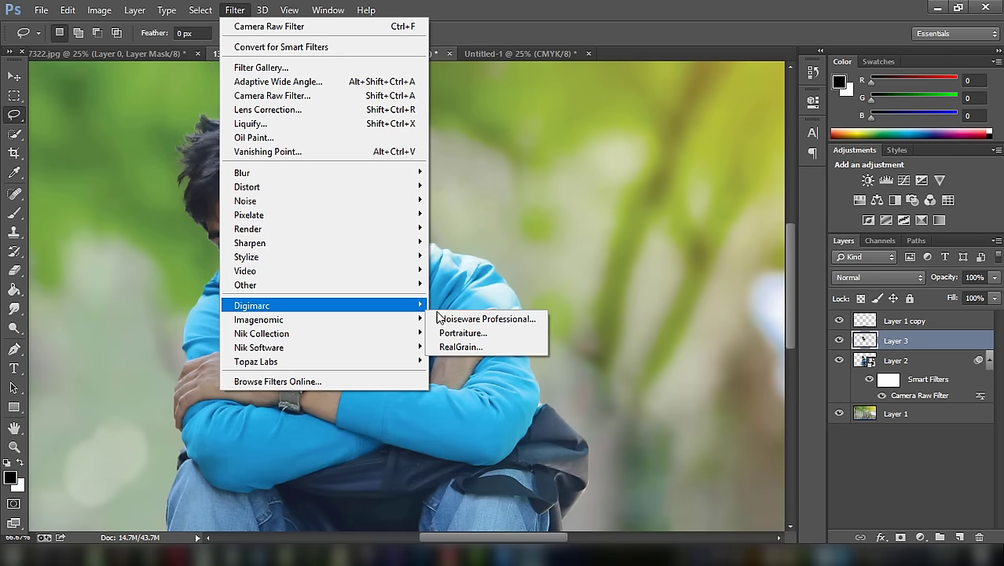
left_click(466, 321)
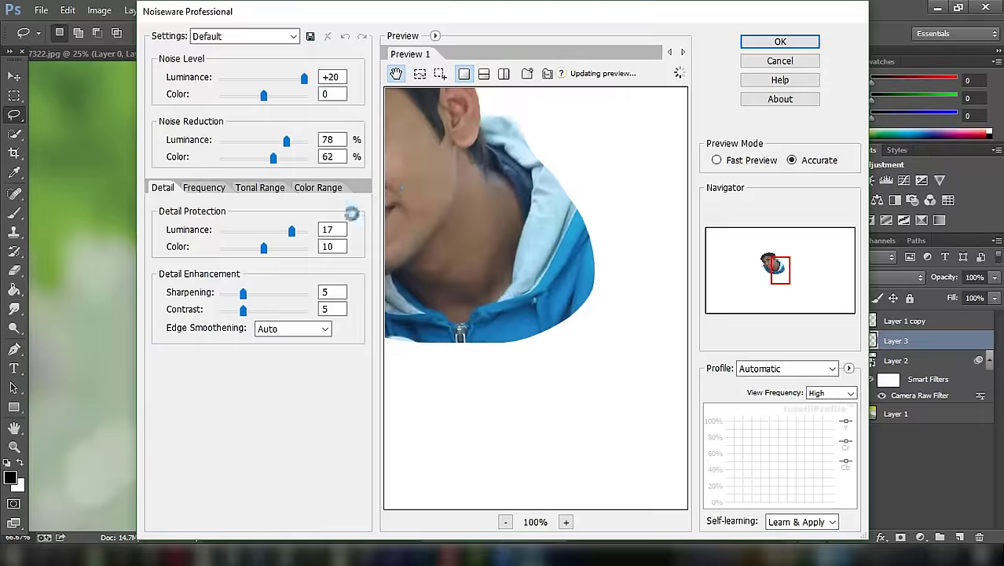
left_click_drag(436, 173, 560, 288)
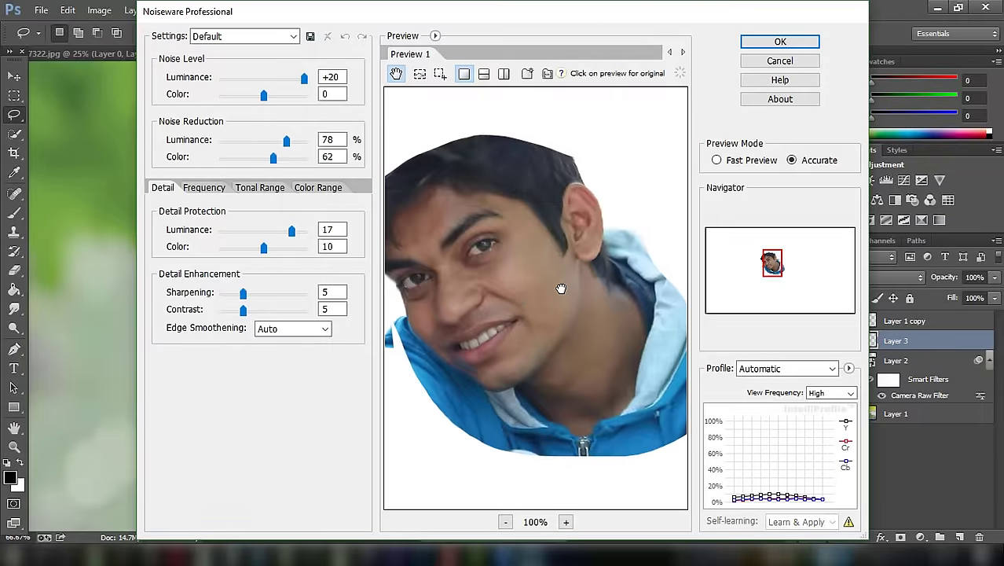
left_click(781, 40)
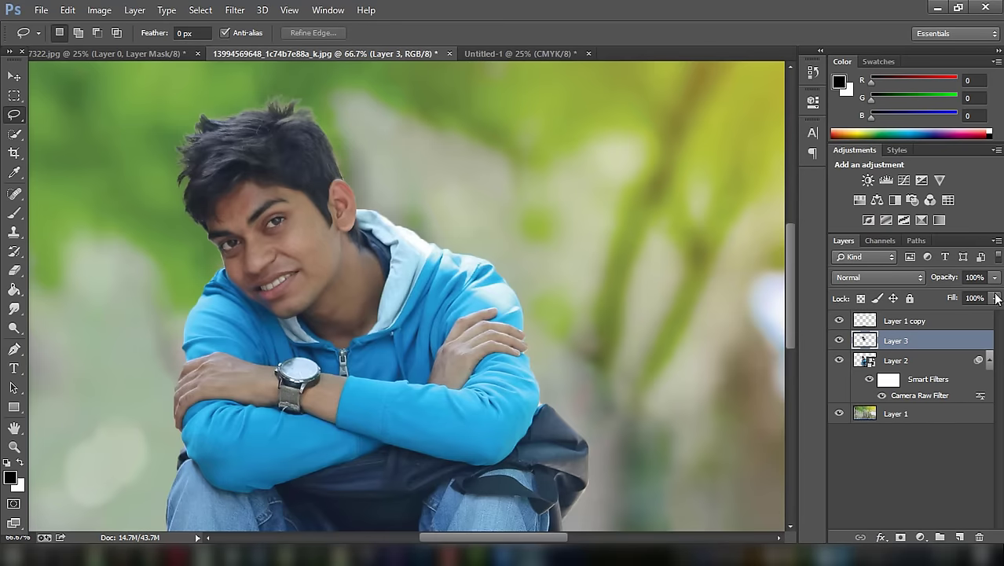
Lower the face layer's opacity to 77%.
left_click(997, 298)
left_click_drag(988, 296, 980, 297)
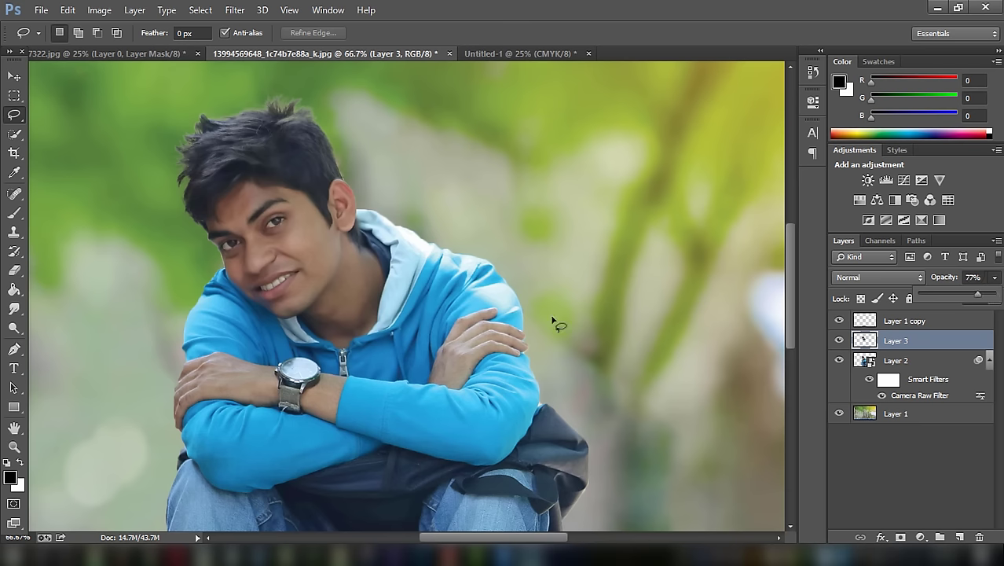
left_click(15, 269)
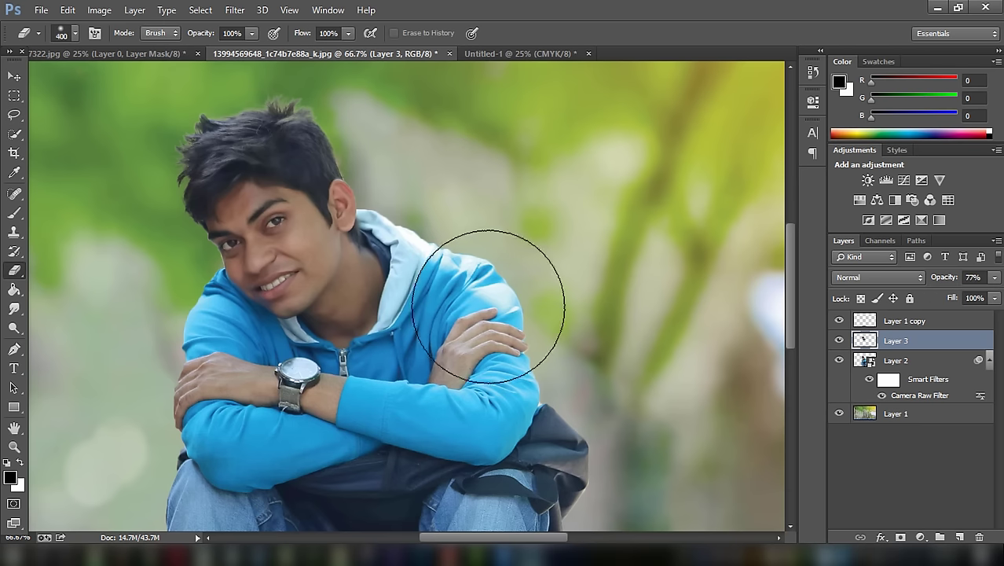
scroll(472, 314, "down", 2)
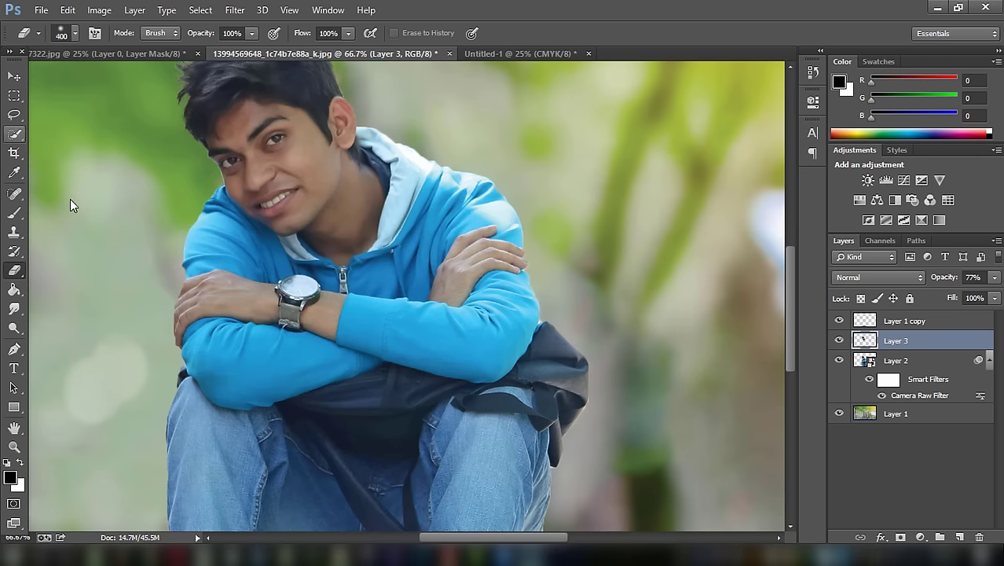
left_click(14, 113)
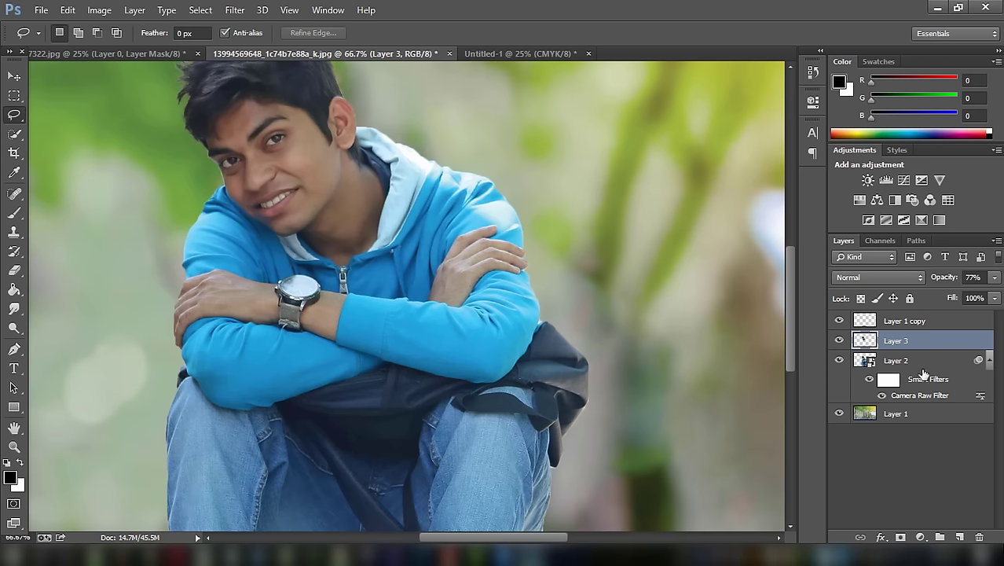
Merge the Camera Raw-filtered Layer 2 down into Layer 3.
right_click(917, 363)
left_click(657, 414)
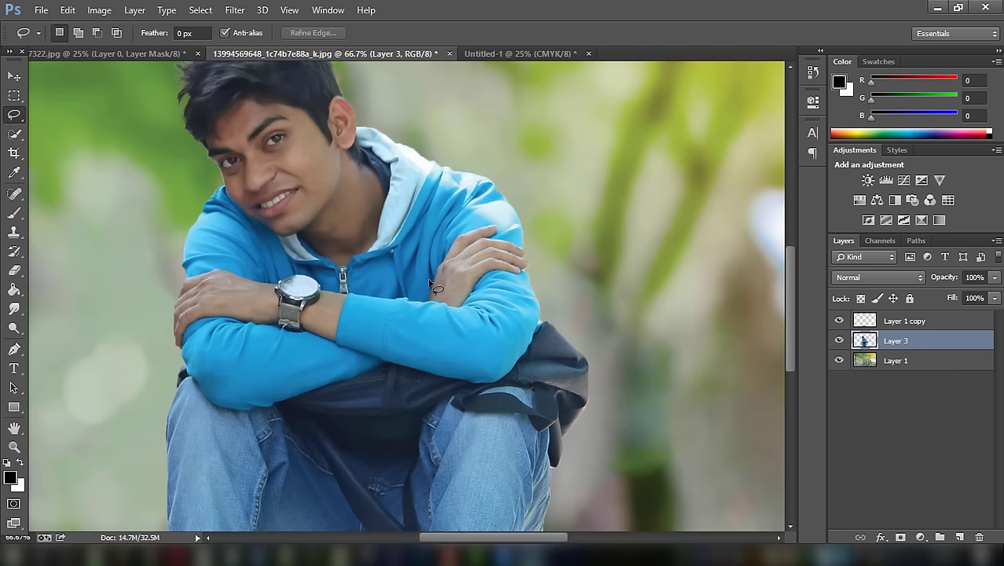
left_click(14, 309)
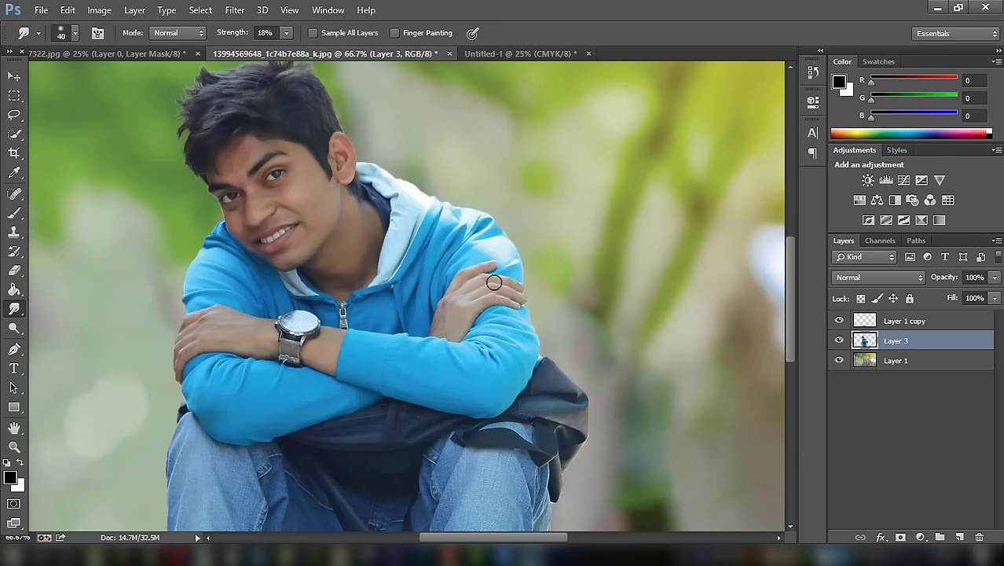
Set up the Smudge tool with a small bristle brush at 63% strength.
scroll(440, 320, "up", 3)
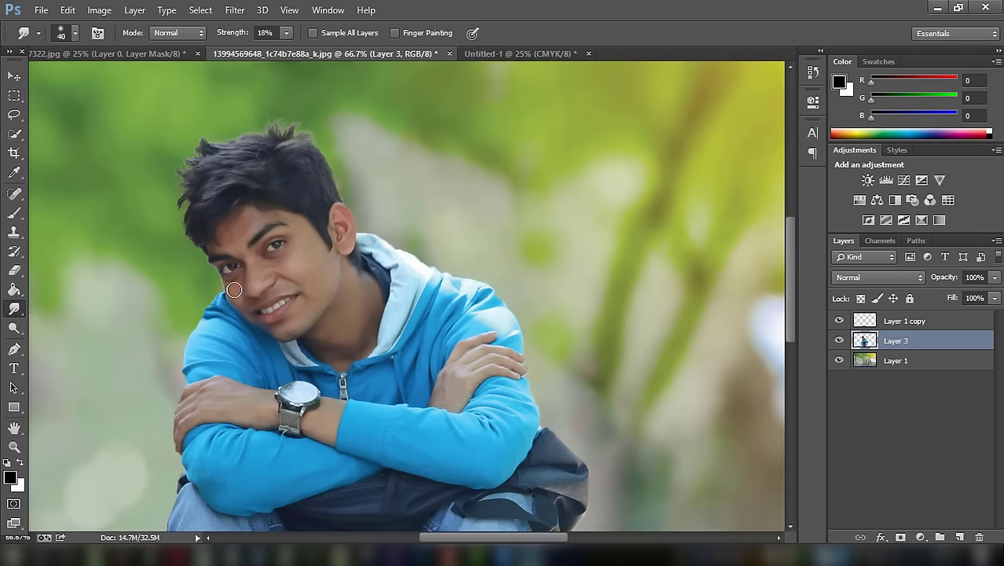
left_click(75, 33)
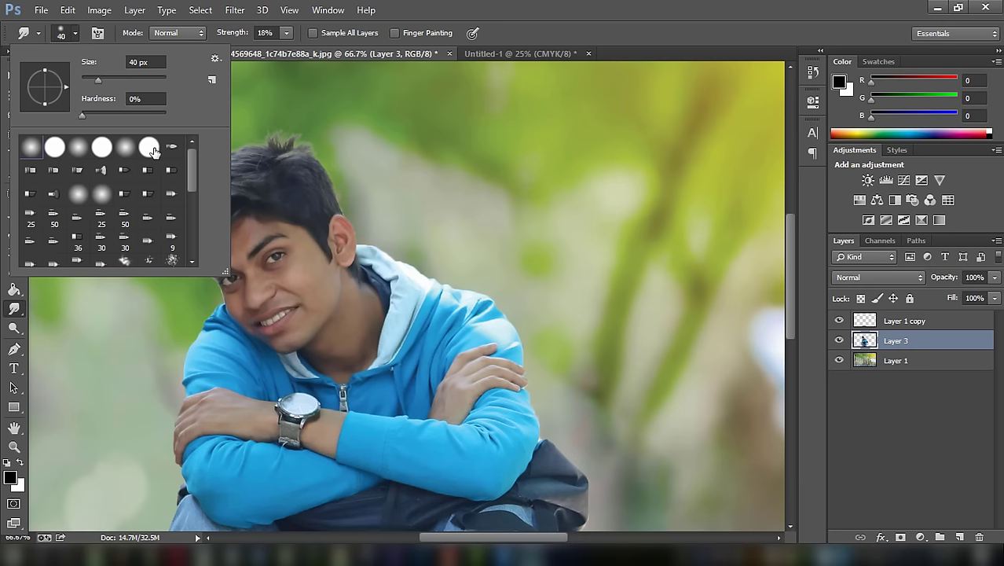
left_click(52, 170)
left_click(287, 33)
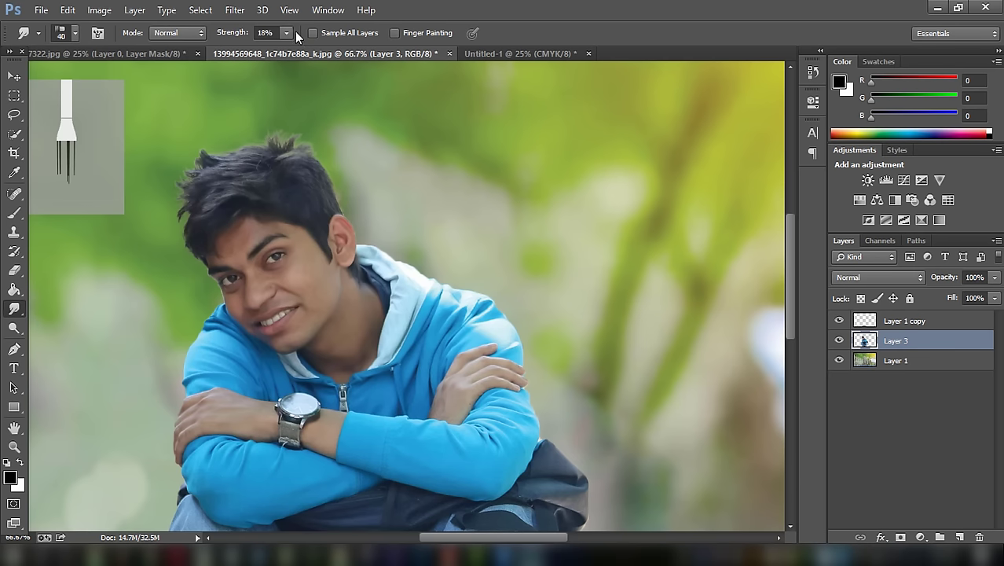
left_click_drag(287, 49, 283, 47)
key("bracketleft")
scroll(208, 257, "up", 2)
key("bracketleft")
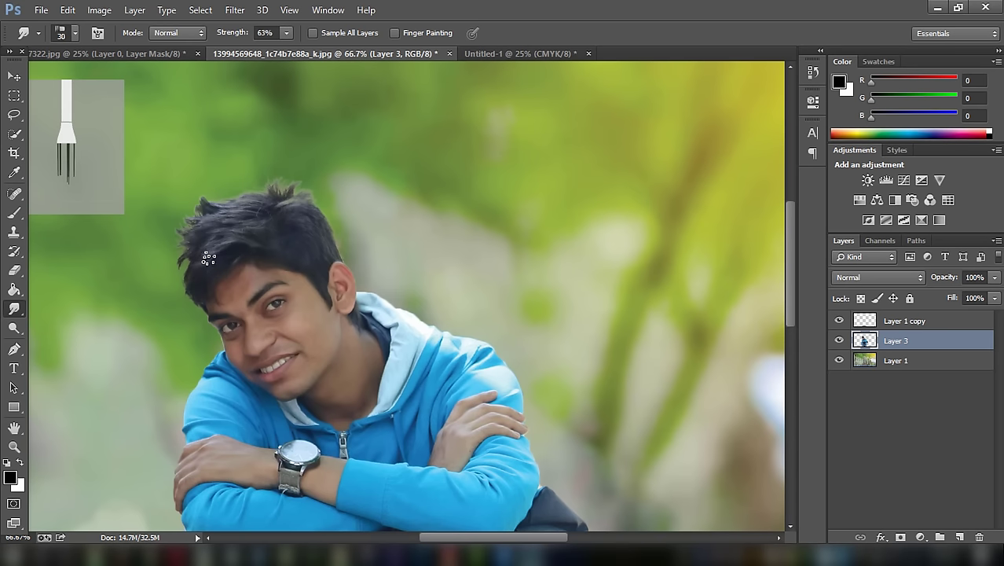
key("bracketleft")
key("bracketleft")
Smudge the left hair edge outward into strands, checking against hidden layers.
left_click(839, 359)
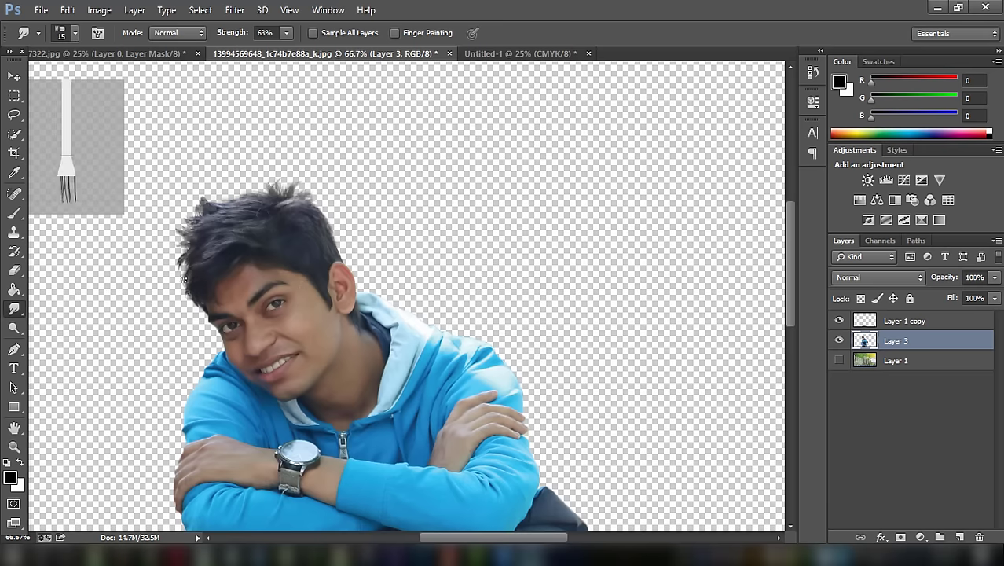
left_click_drag(188, 265, 196, 257)
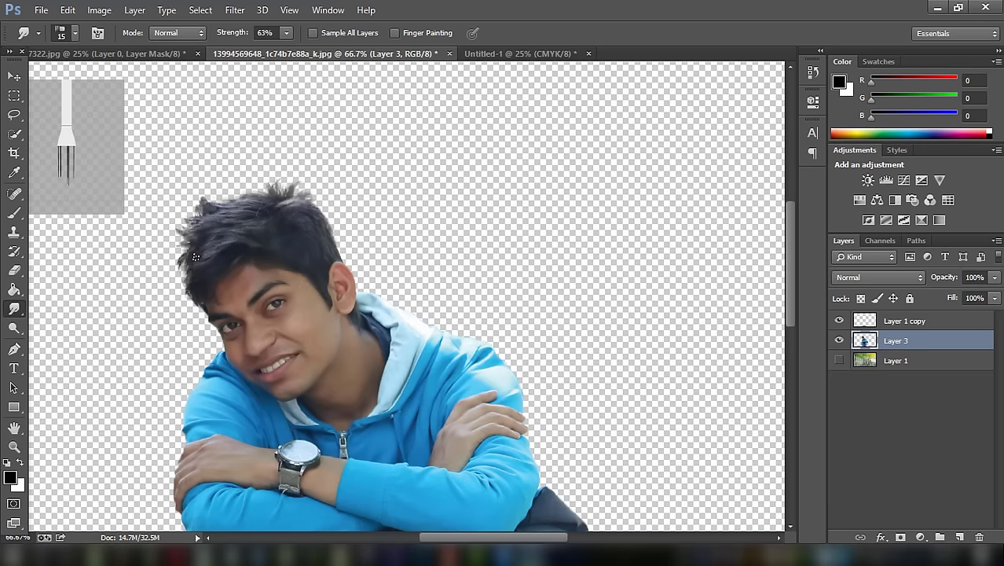
left_click(839, 339)
left_click(839, 359)
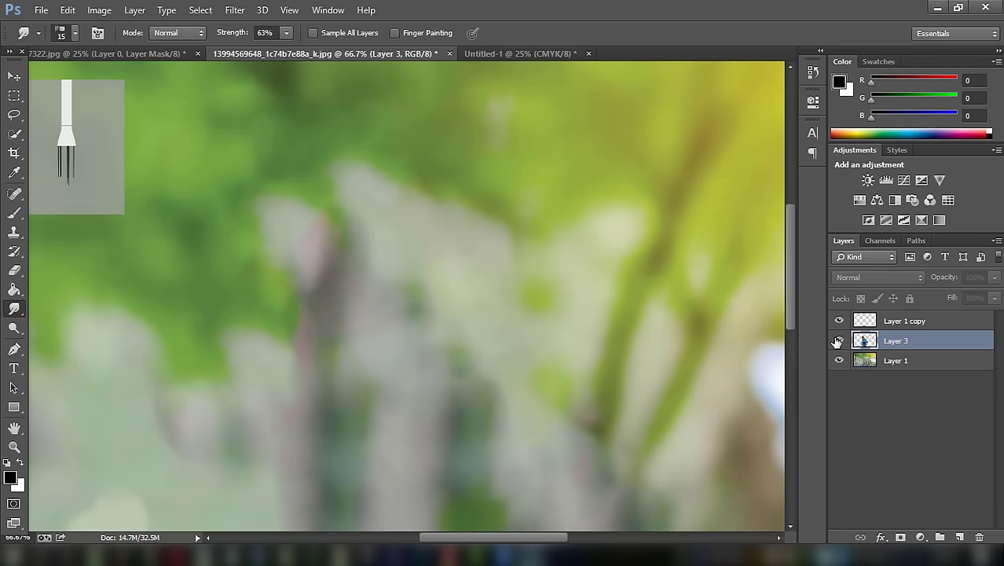
left_click(838, 339)
left_click_drag(196, 229, 181, 252)
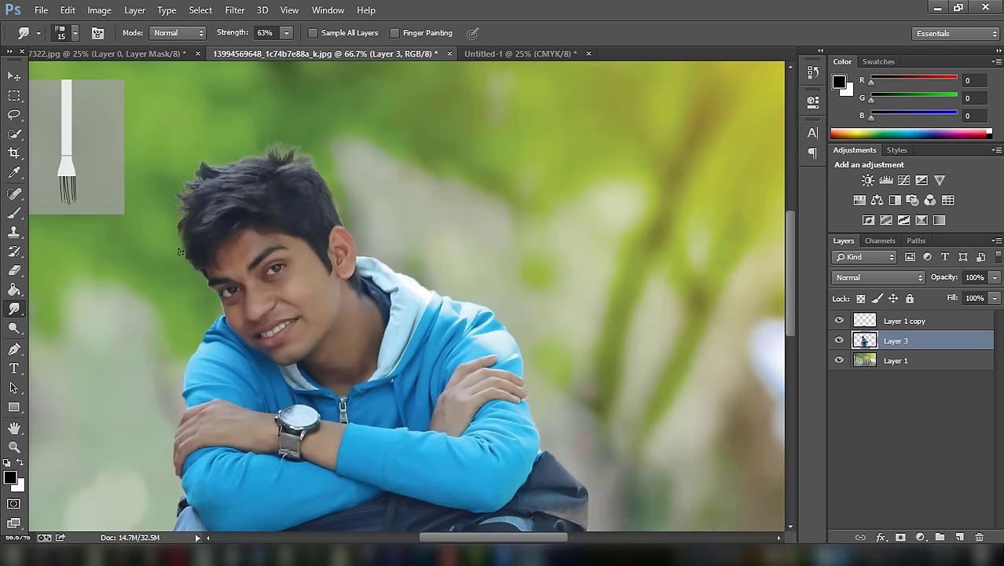
mouse_move(205, 209)
left_mouse_down()
mouse_move(178, 220)
mouse_move(171, 201)
mouse_move(175, 187)
mouse_move(233, 175)
mouse_move(203, 158)
left_mouse_up()
mouse_move(180, 213)
left_mouse_down()
mouse_move(195, 208)
mouse_move(175, 222)
mouse_move(194, 268)
left_mouse_up()
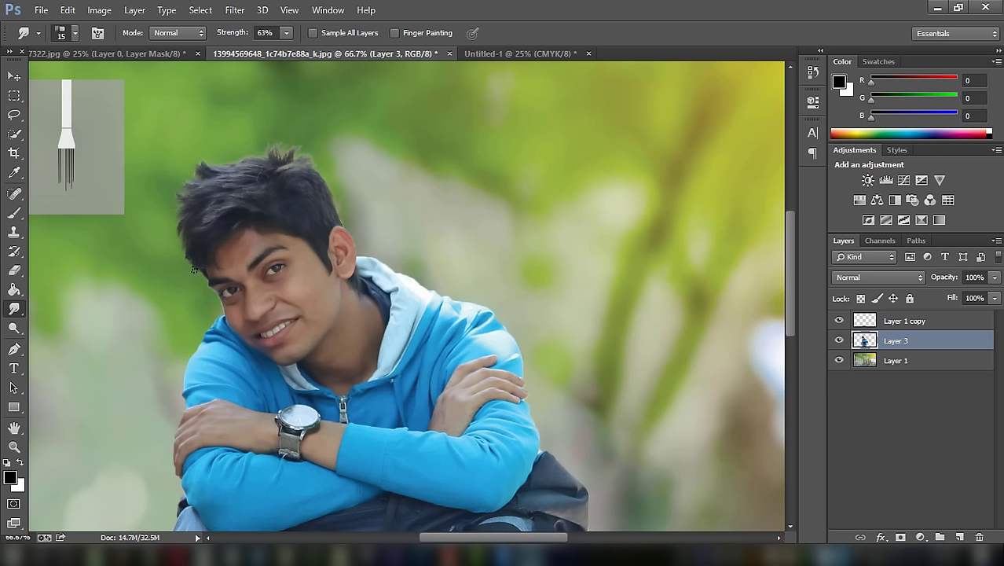
Pull the top hair tips into strands with a size-30 brush, undoing unwanted strokes.
left_click_drag(280, 161, 287, 162)
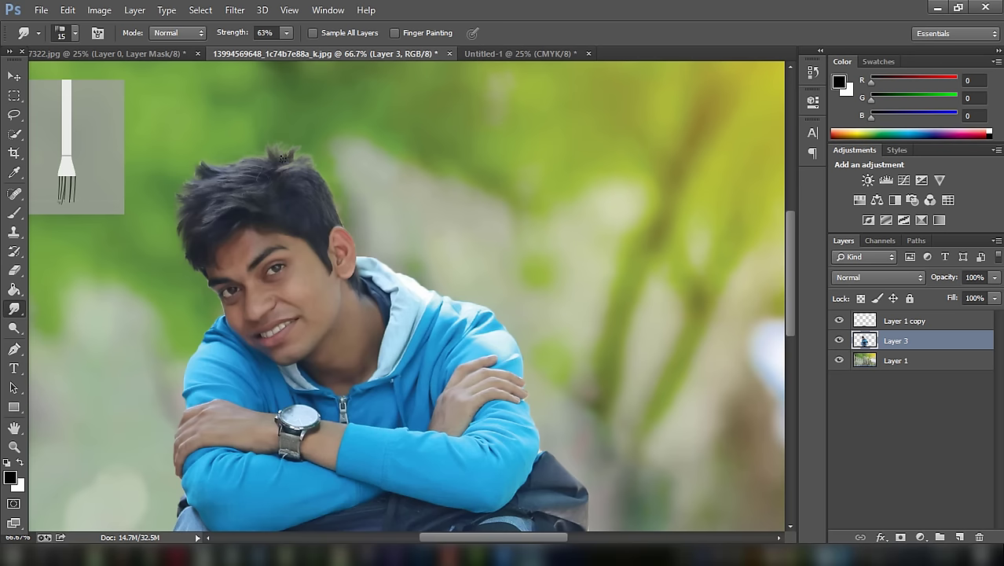
key("bracketright")
key("bracketright")
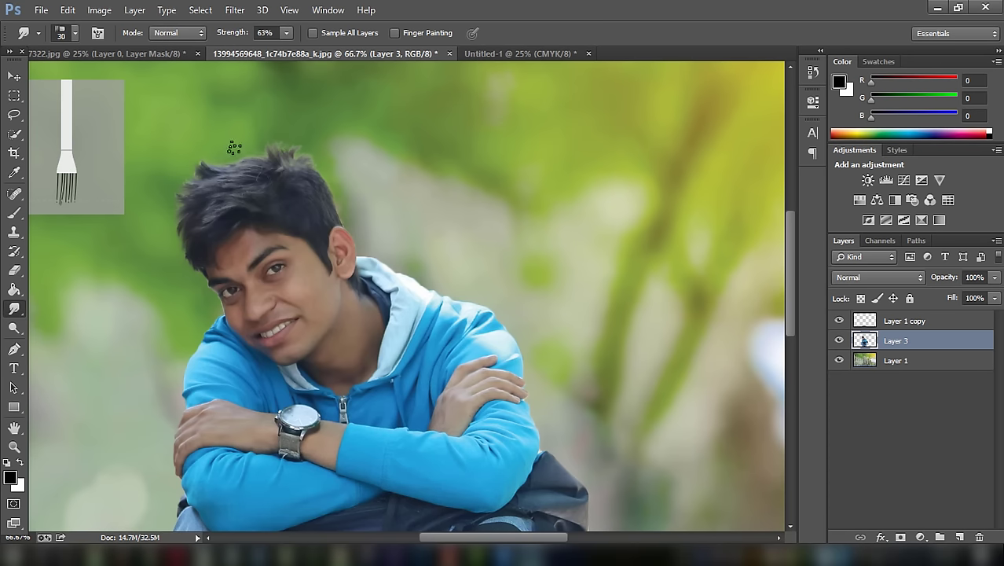
left_click(67, 10)
left_click(135, 36)
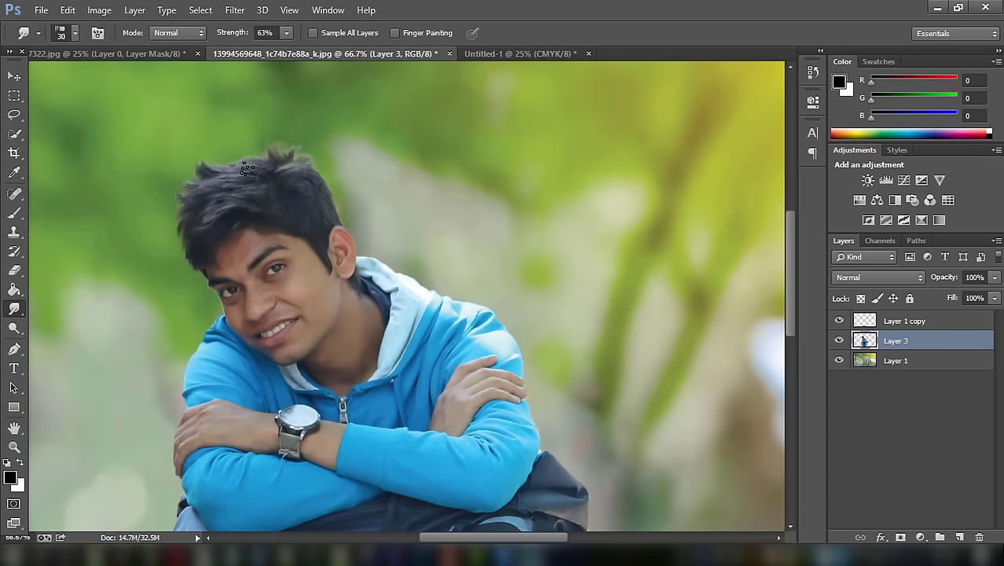
mouse_move(247, 168)
left_mouse_down()
mouse_move(215, 164)
mouse_move(201, 187)
mouse_move(171, 201)
left_mouse_up()
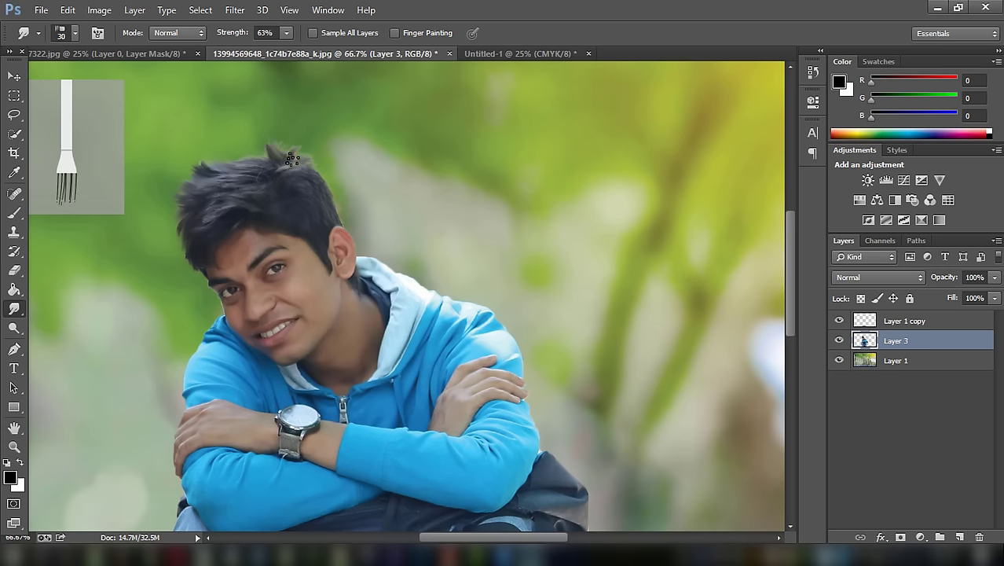
left_click_drag(292, 160, 279, 142)
left_click(67, 10)
left_click(91, 37)
left_click(68, 10)
left_click(87, 37)
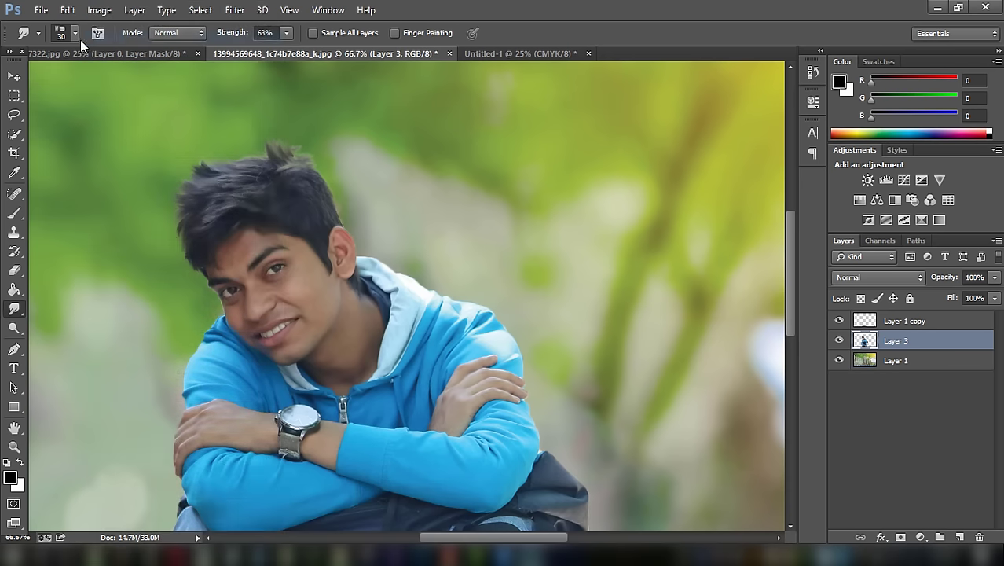
key("ctrl+minus")
key("ctrl+minus")
key("ctrl+minus")
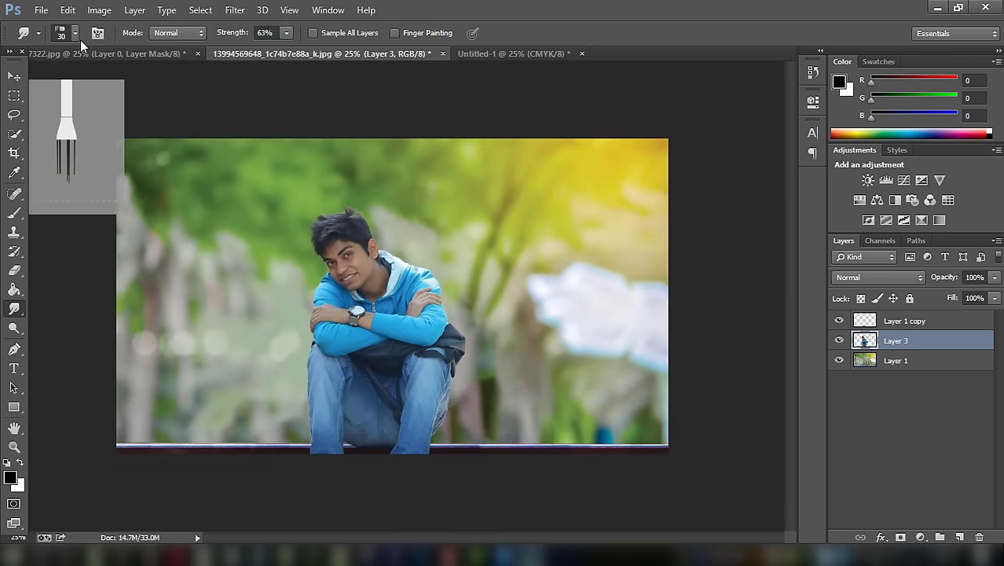
key("ctrl+plus")
key("ctrl+plus")
key("ctrl+plus")
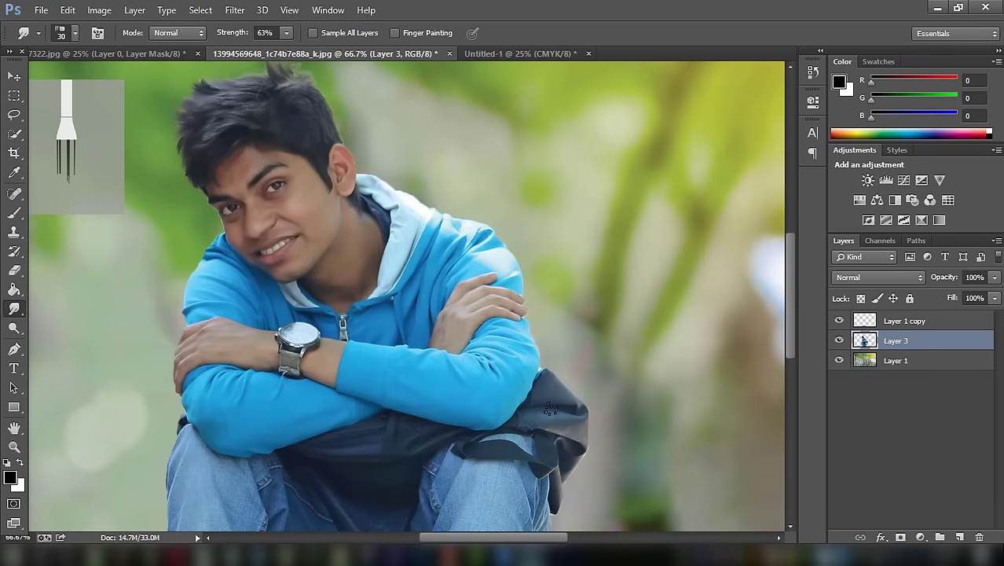
scroll(549, 409, "up", 4)
key("e")
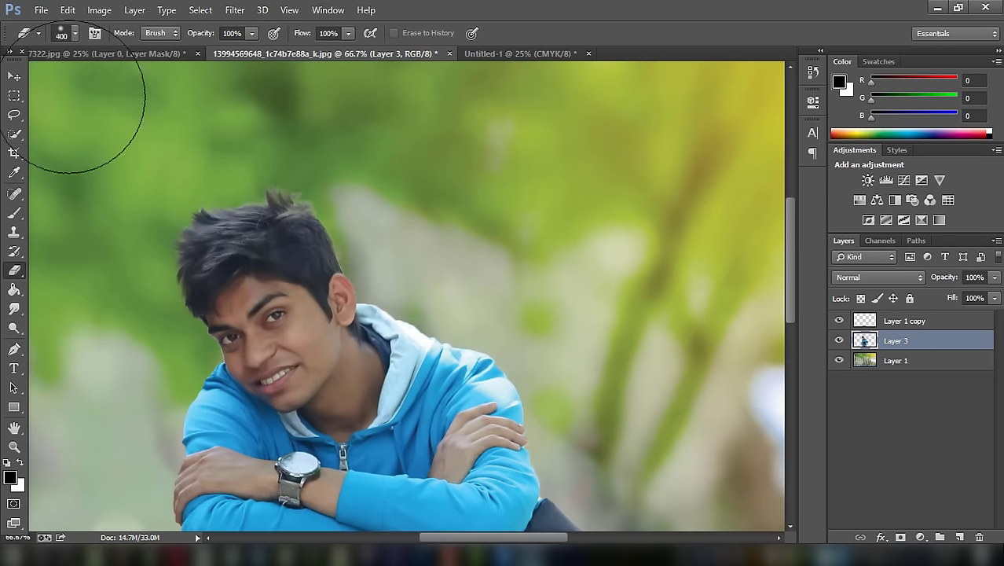
right_click(53, 109)
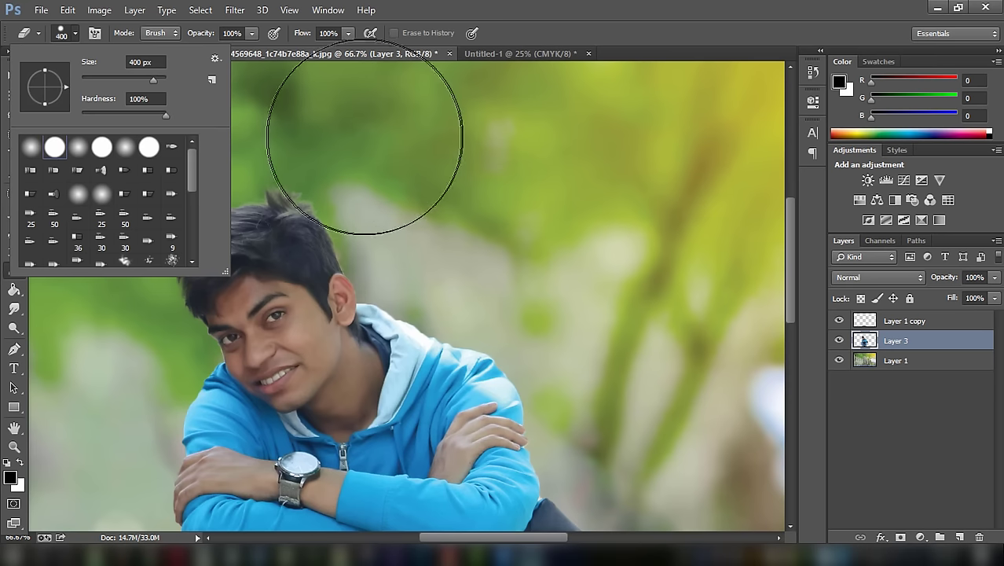
key("Escape")
key("bracketleft")
key("bracketleft")
key("bracketleft")
key("bracketleft")
key("bracketleft")
key("bracketleft")
key("bracketleft")
key("bracketleft")
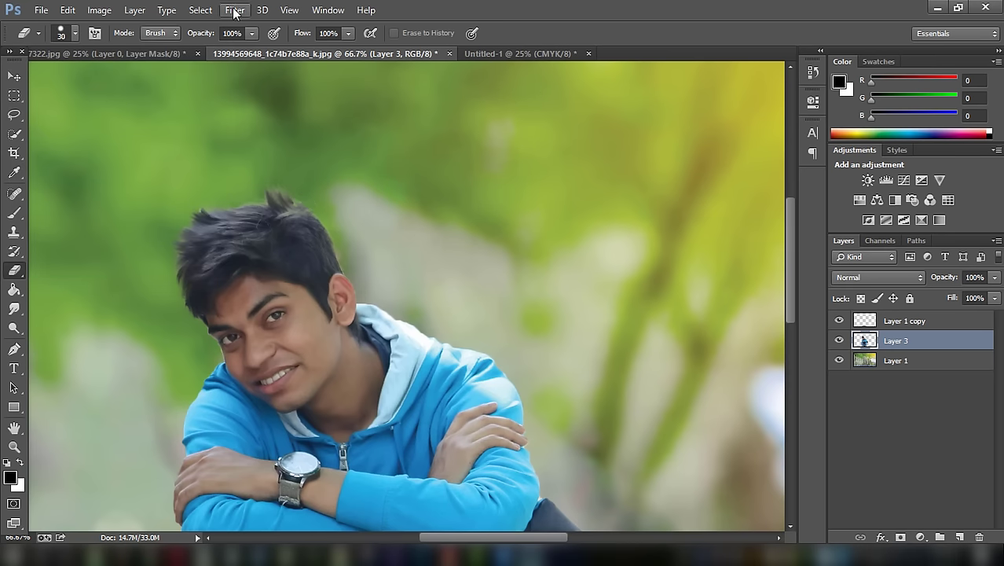
left_click(201, 9)
left_click(249, 152)
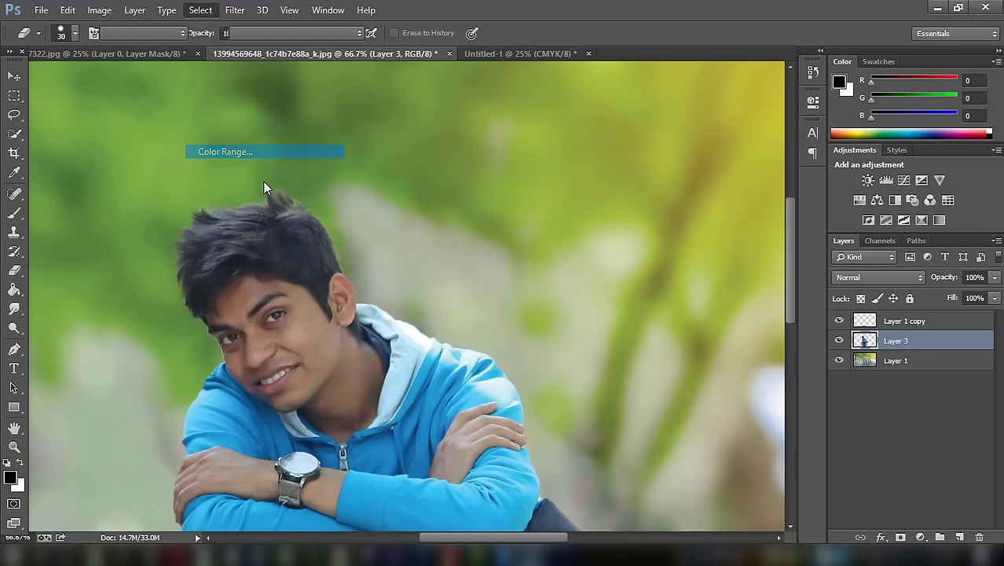
left_click(267, 201)
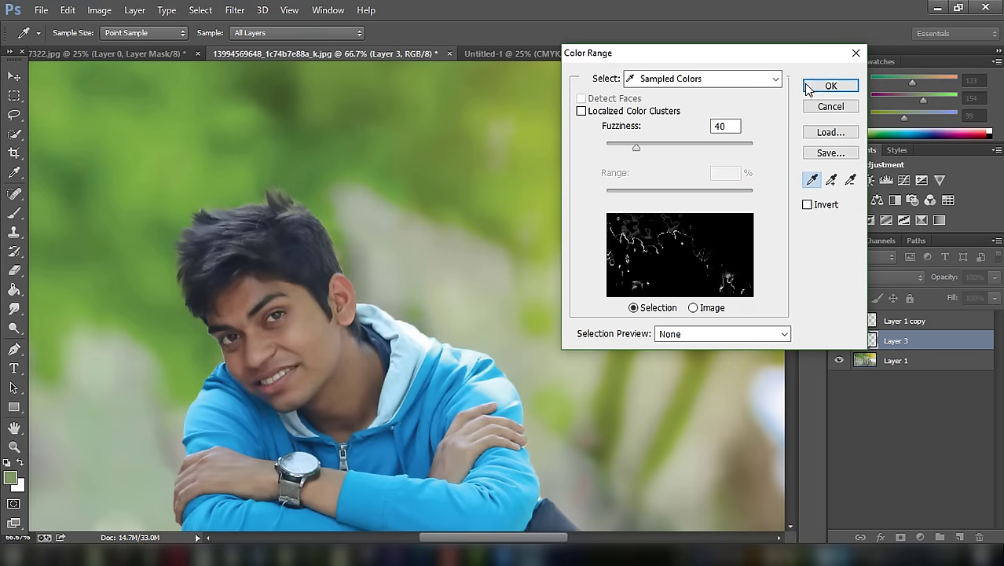
left_click(830, 85)
key("ctrl+d")
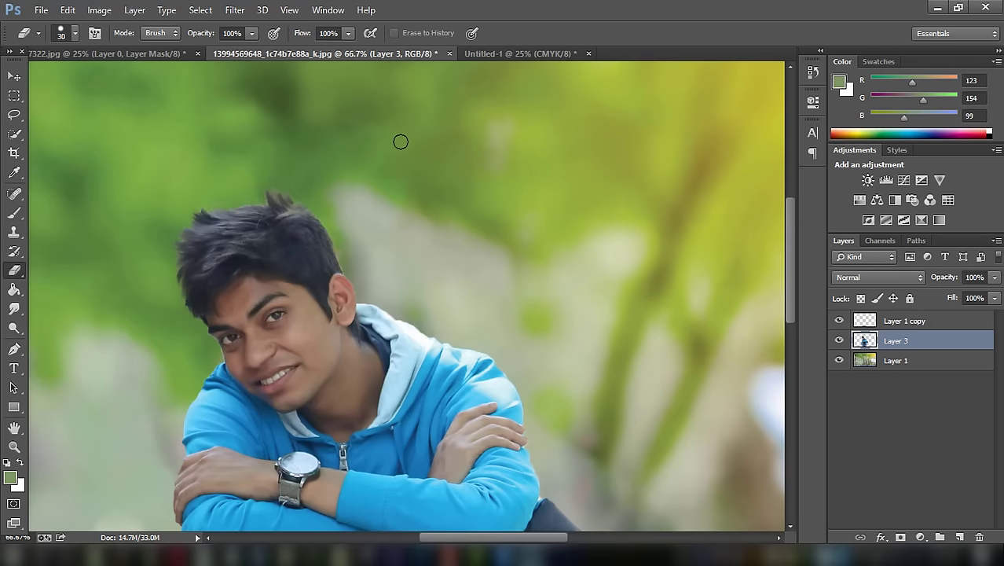
scroll(401, 142, "down", 1)
scroll(400, 142, "down", 2)
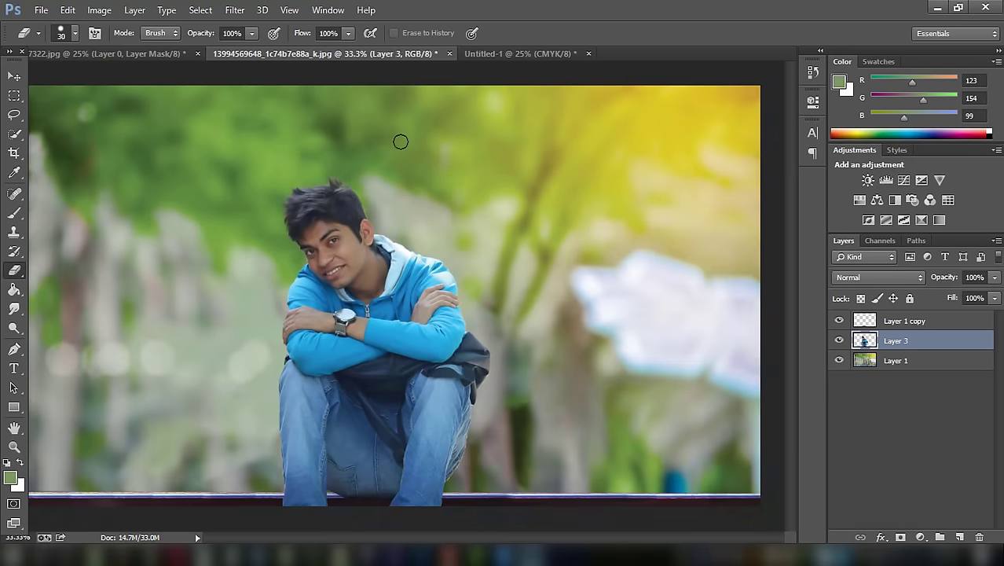
scroll(401, 141, "down", 1)
scroll(400, 141, "up", 1)
scroll(401, 141, "down", 1)
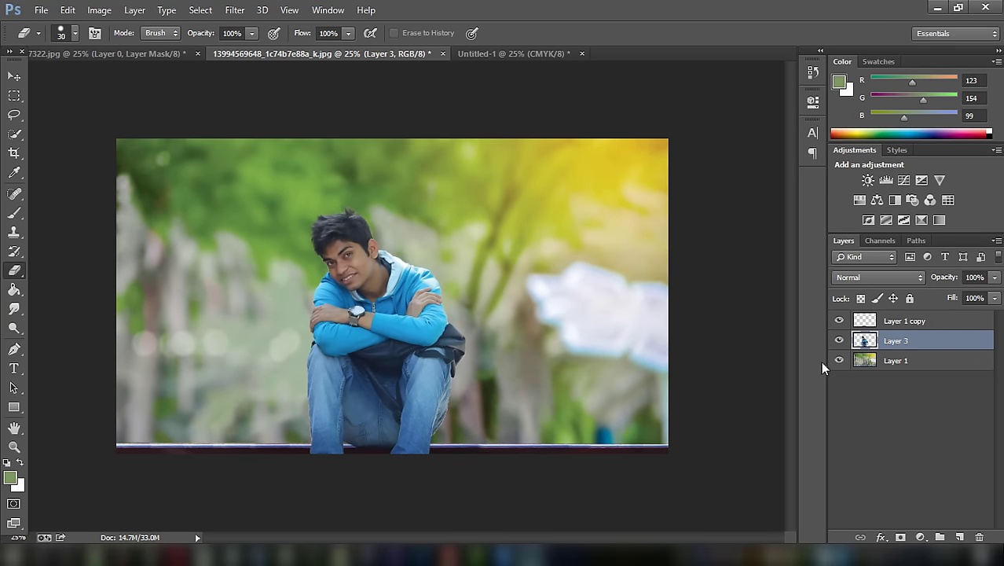
Merge all three layers into a single layer.
left_click(917, 320, "shift")
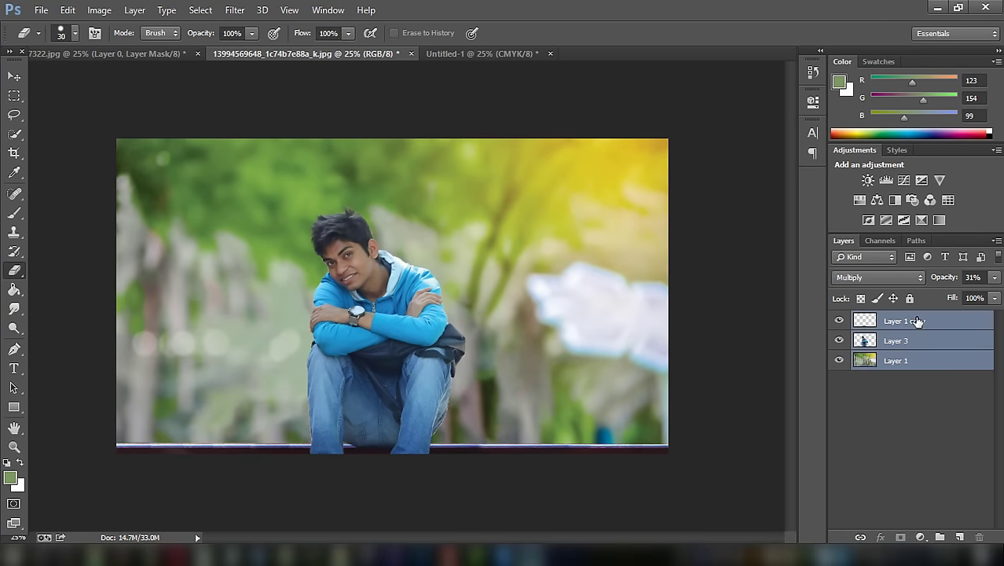
right_click(918, 322)
left_click(663, 424)
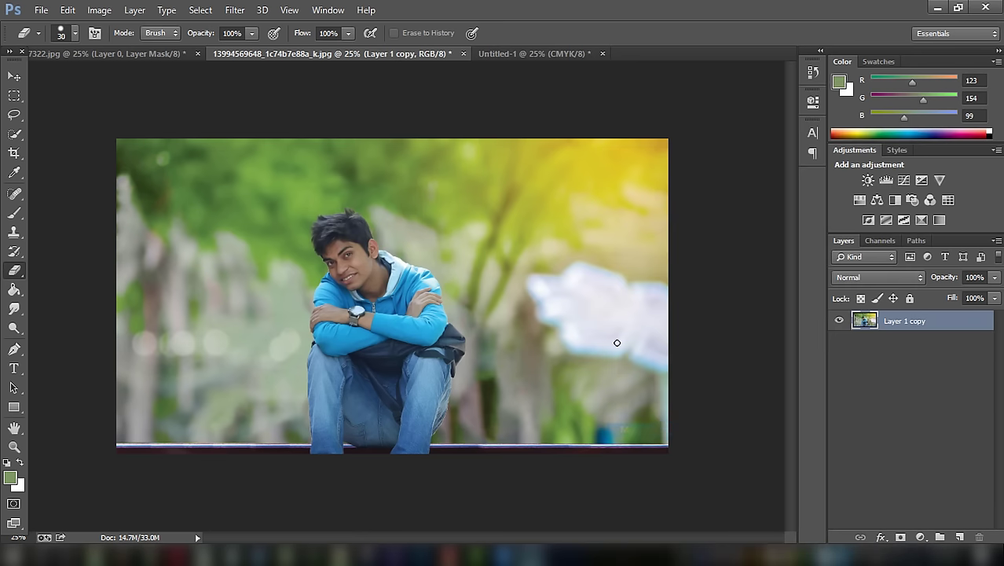
Tone the merged layer in Camera Raw, adjusting Clarity and setting Blacks to -28.
left_click(234, 9)
left_click(262, 95)
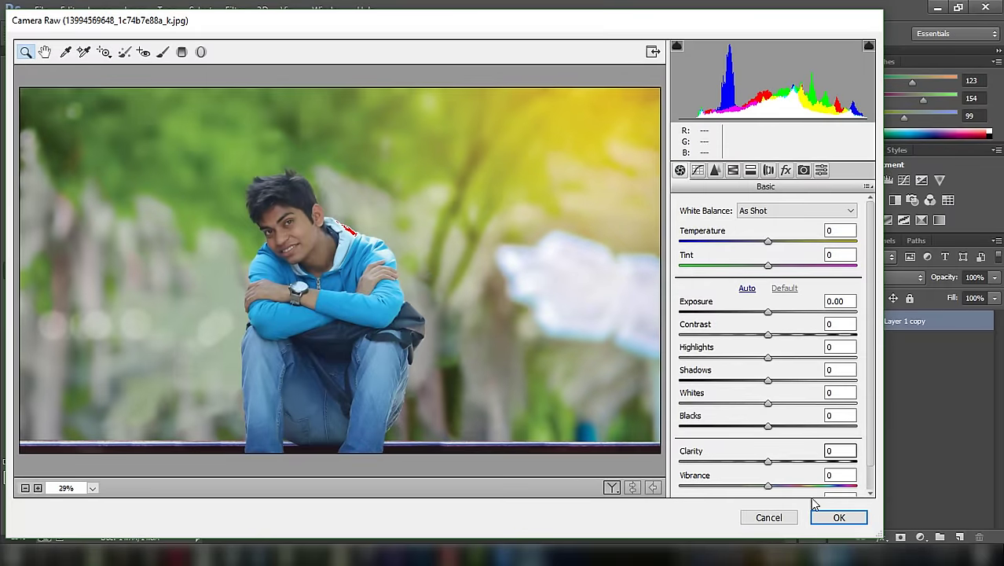
mouse_move(770, 465)
left_mouse_down()
mouse_move(790, 464)
mouse_move(773, 461)
mouse_move(760, 485)
left_mouse_up()
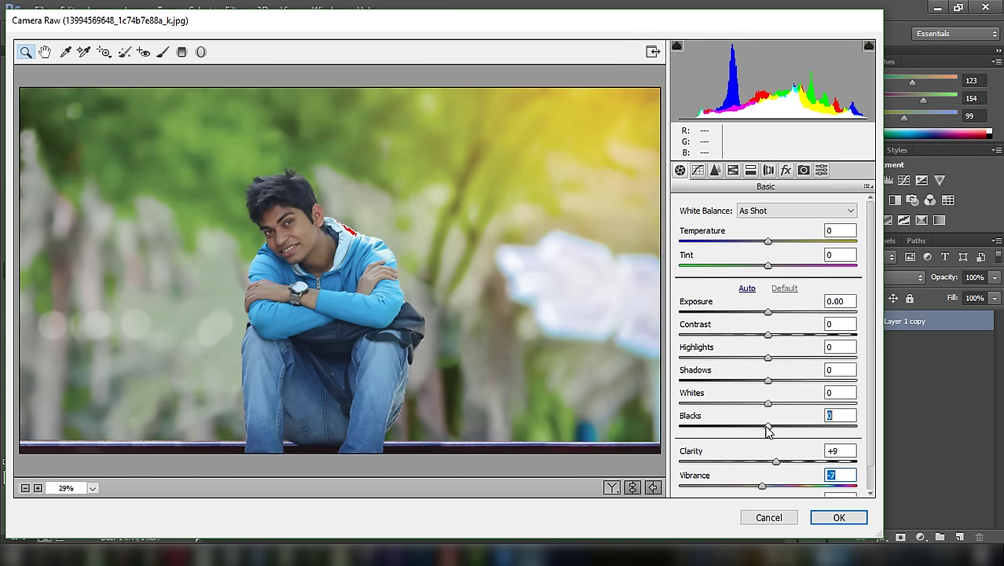
mouse_move(768, 431)
left_mouse_down()
mouse_move(744, 425)
mouse_move(754, 406)
mouse_move(786, 405)
mouse_move(751, 383)
mouse_move(774, 383)
mouse_move(756, 352)
mouse_move(761, 336)
left_mouse_up()
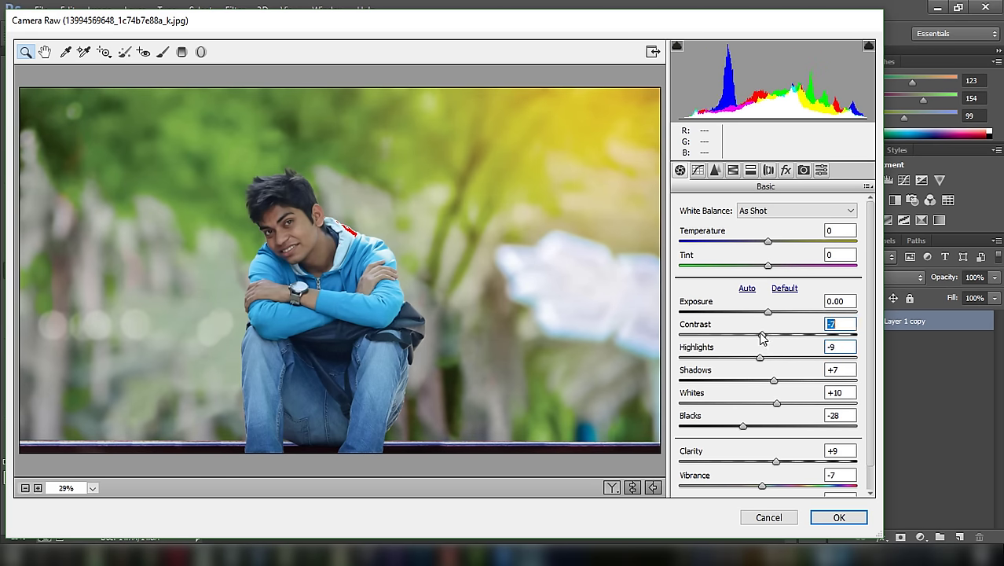
left_click(715, 170)
Darken luminance of Greens to -10 and Blues to -8 in Camera Raw's HSL panel.
left_click(730, 171)
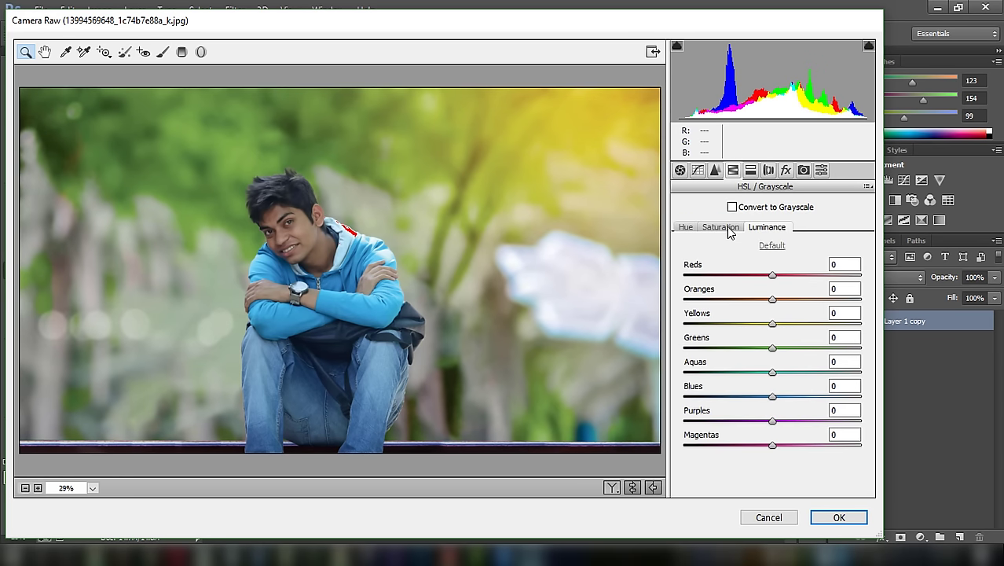
mouse_move(772, 348)
left_mouse_down()
mouse_move(752, 351)
mouse_move(763, 348)
left_mouse_up()
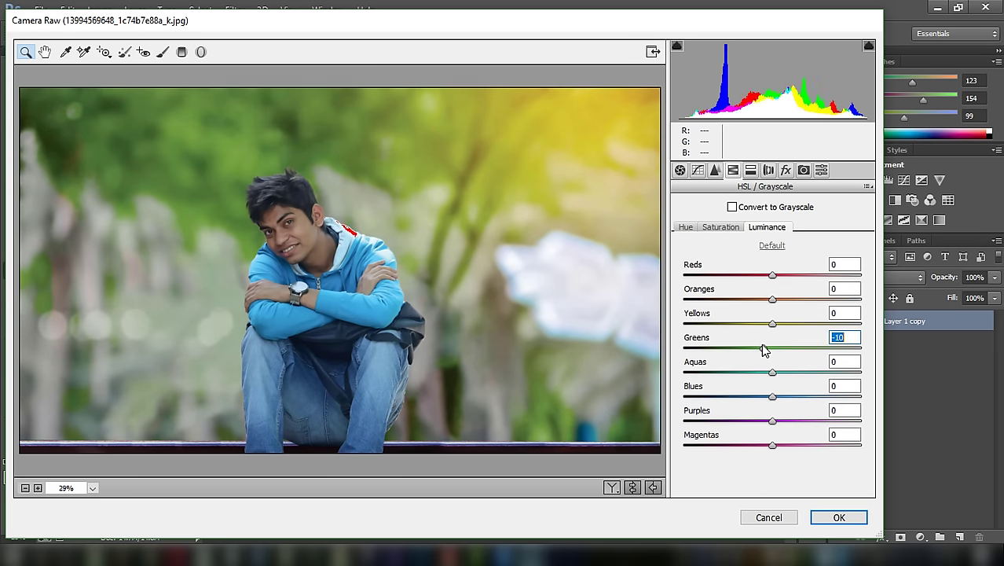
left_click_drag(772, 398, 764, 398)
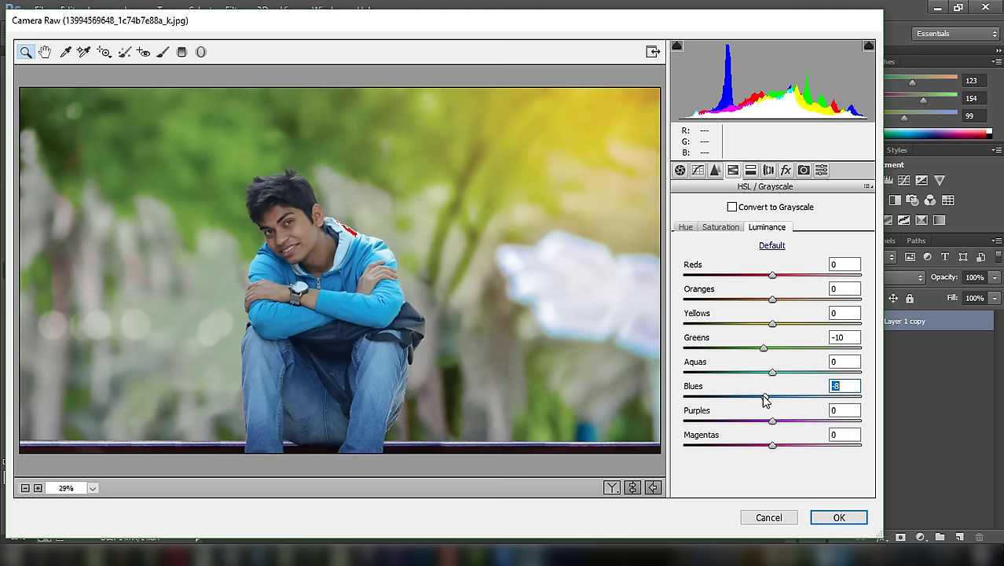
left_click_drag(773, 301, 776, 305)
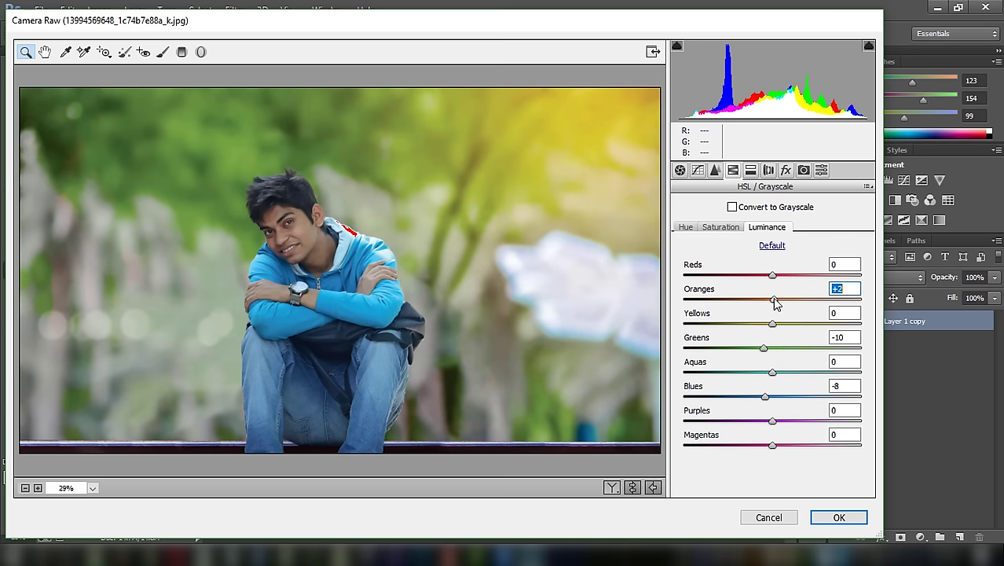
Boost saturation to Blues +26 and Greens +53, and add a darkening edge vignette.
left_click(721, 228)
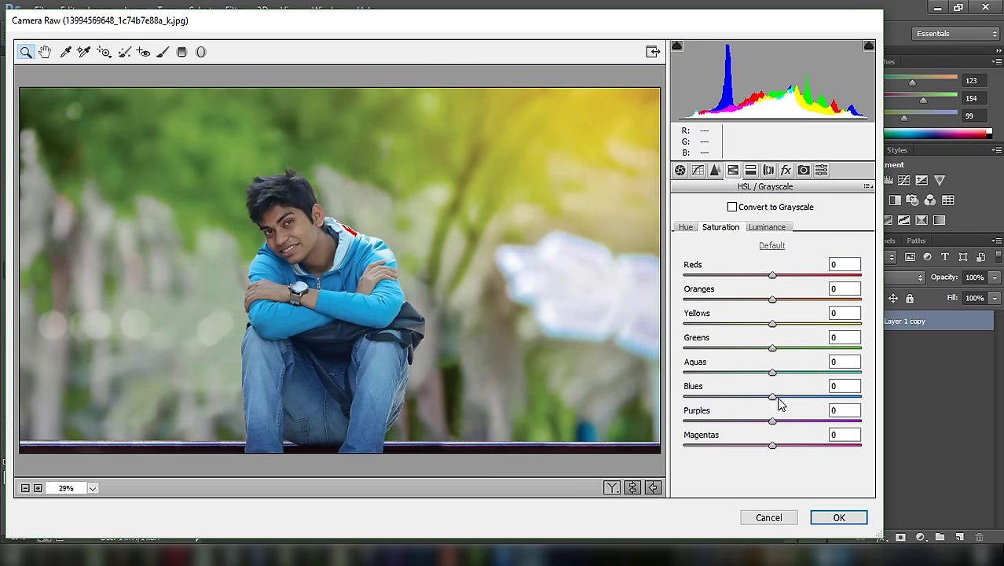
left_click_drag(772, 396, 795, 397)
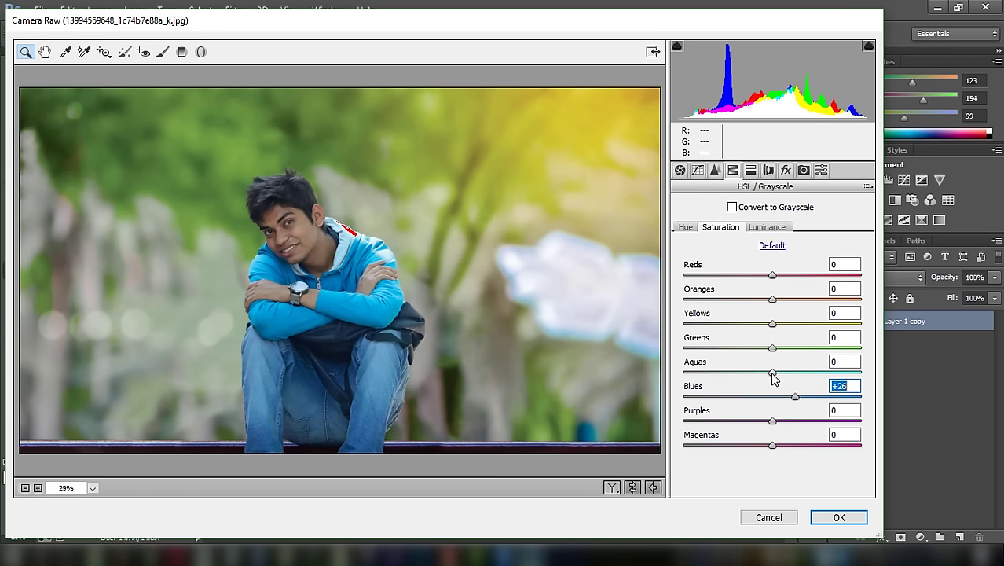
mouse_move(774, 347)
left_mouse_down()
mouse_move(837, 348)
mouse_move(819, 348)
left_mouse_up()
left_click_drag(774, 324, 774, 324)
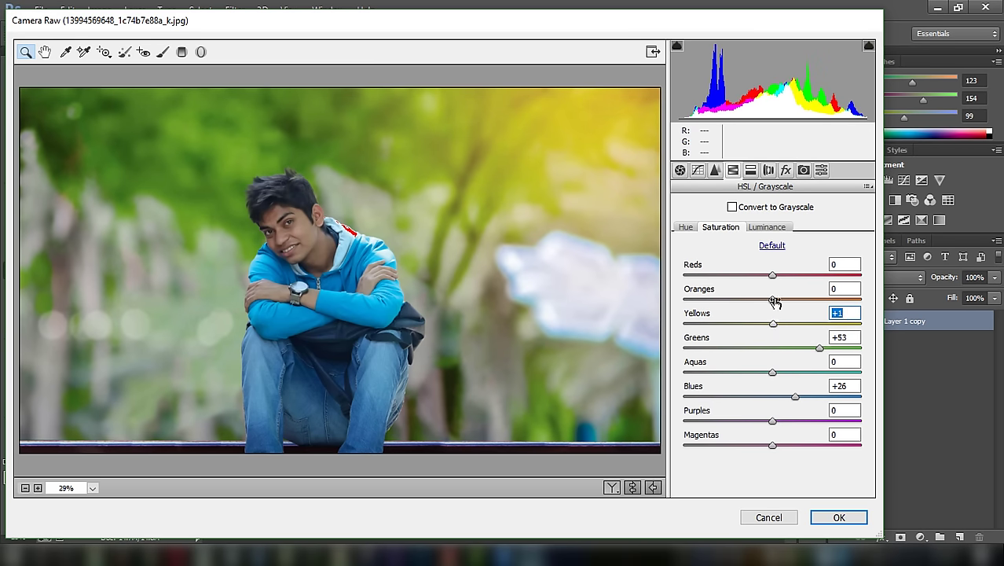
left_click(786, 171)
left_click_drag(773, 364, 754, 360)
Darken the photo's bottom edge with a graduated filter at Exposure -1.40, then apply the Camera Raw edits.
left_click(182, 52)
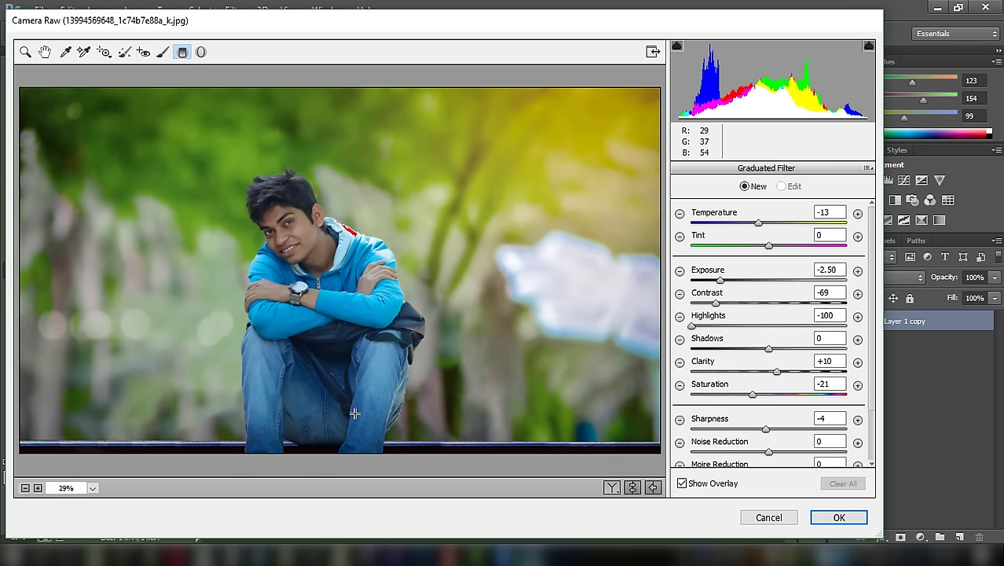
mouse_move(378, 458)
left_mouse_down()
mouse_move(376, 403)
mouse_move(378, 420)
left_mouse_up()
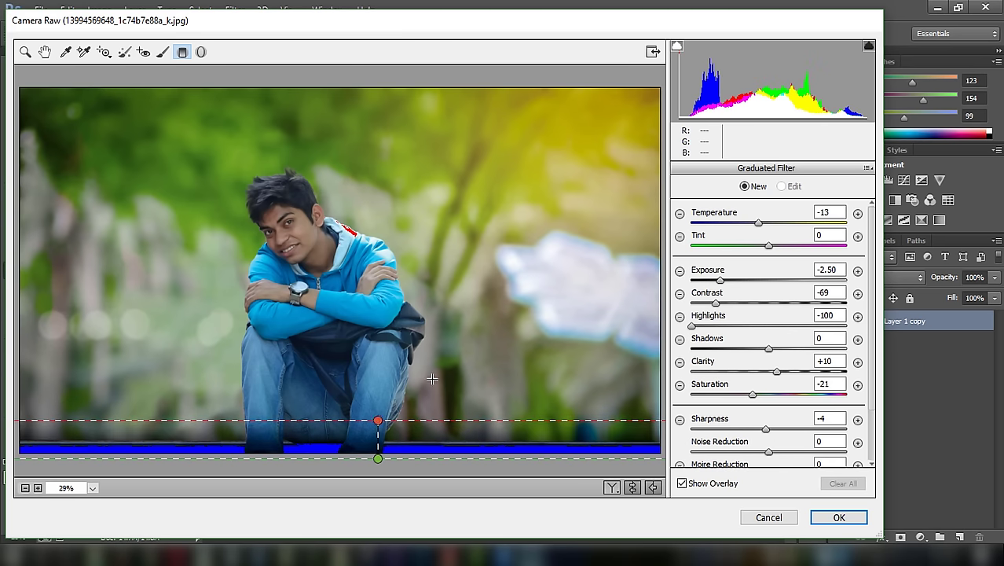
left_click_drag(719, 280, 741, 281)
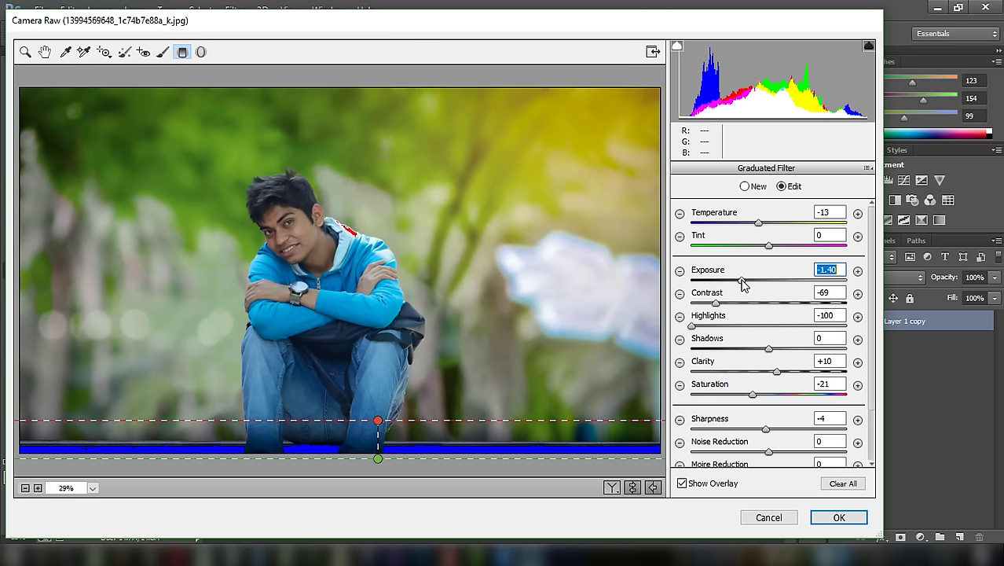
left_click(835, 519)
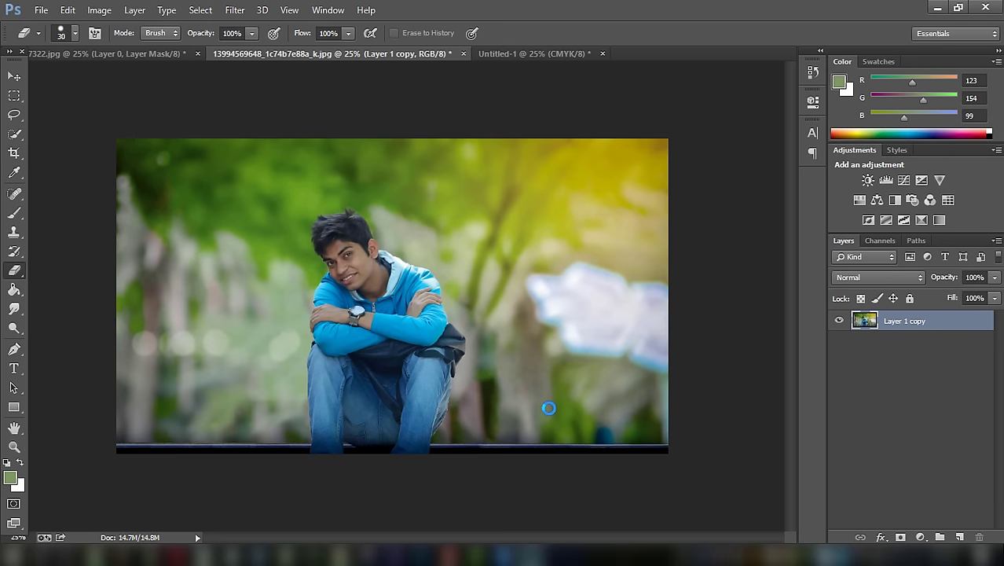
Add a Curves adjustment layer that raises the black point and brightens the midtones.
key("ctrl+minus")
key("ctrl+minus")
key("ctrl+minus")
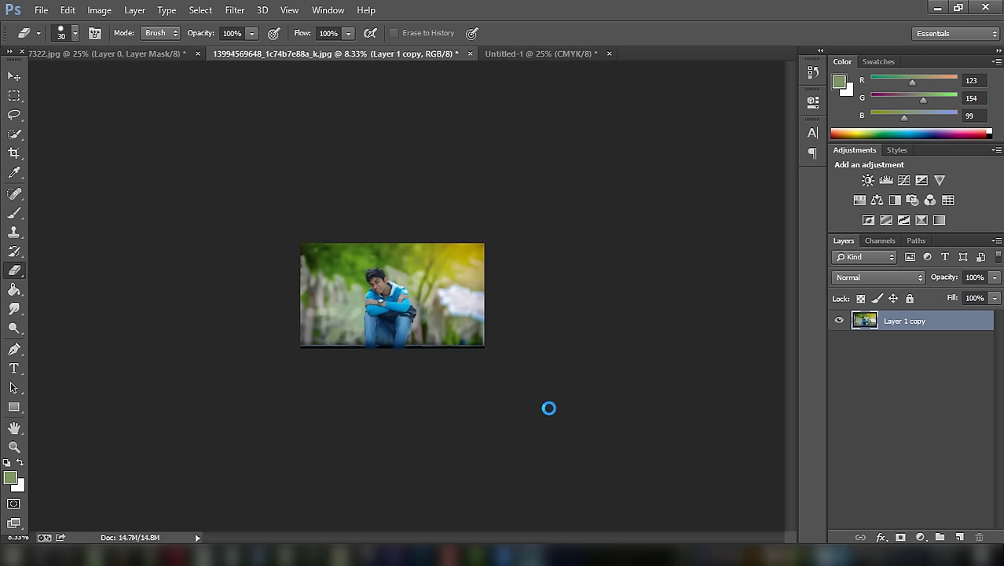
key("ctrl+plus")
key("ctrl+plus")
key("ctrl+plus")
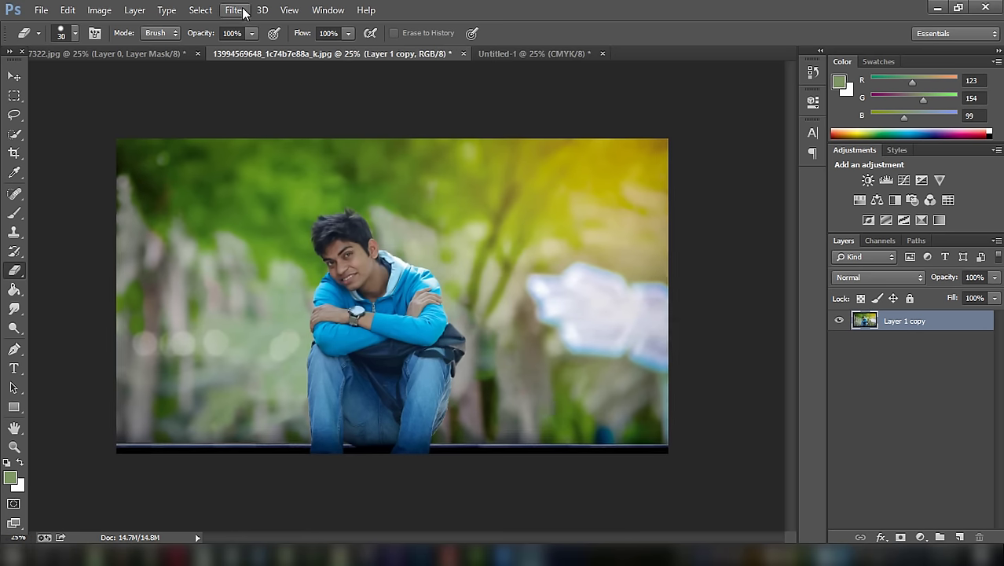
left_click(904, 180)
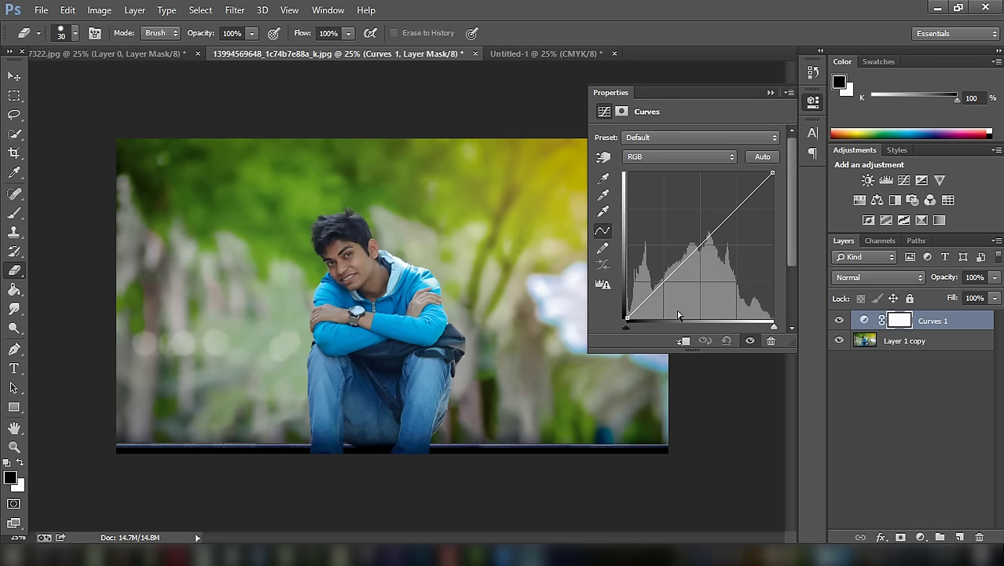
mouse_move(628, 317)
left_mouse_down()
mouse_move(629, 304)
mouse_move(626, 314)
left_mouse_up()
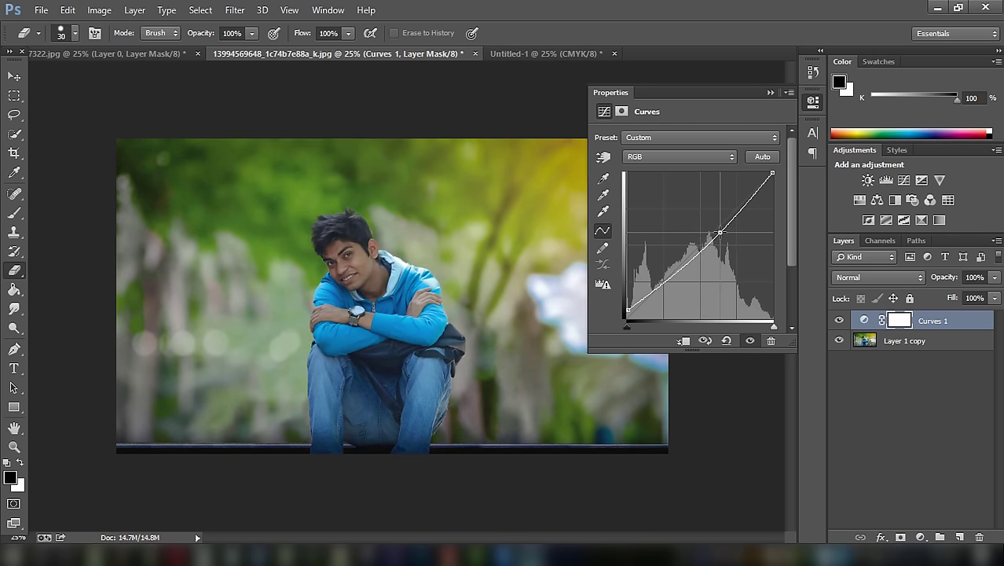
left_click_drag(710, 235, 708, 229)
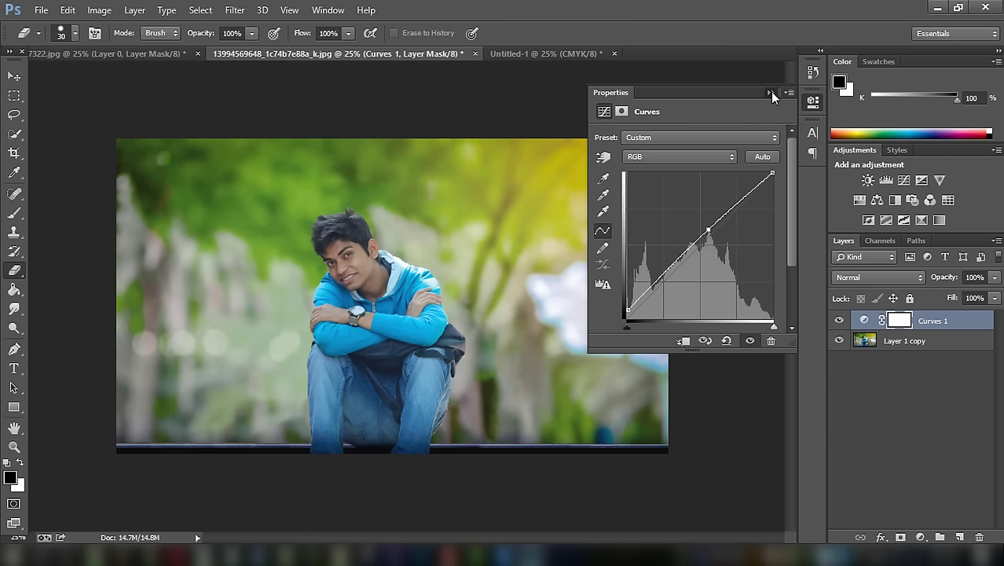
left_click(770, 93)
left_click(841, 319)
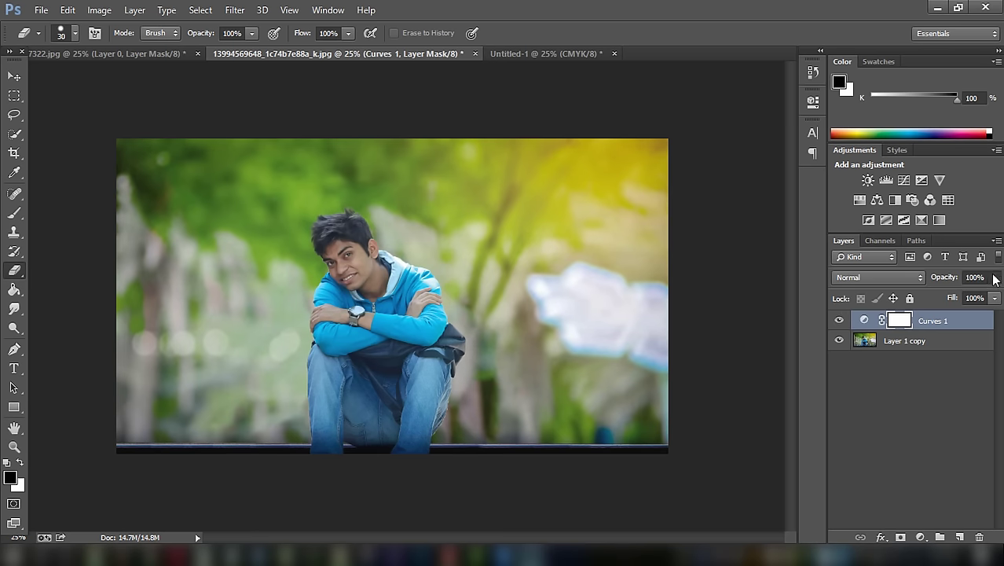
Set the Curves layer to 64% opacity and merge it with Layer 1 copy.
left_click(994, 277)
left_click_drag(962, 291, 932, 292)
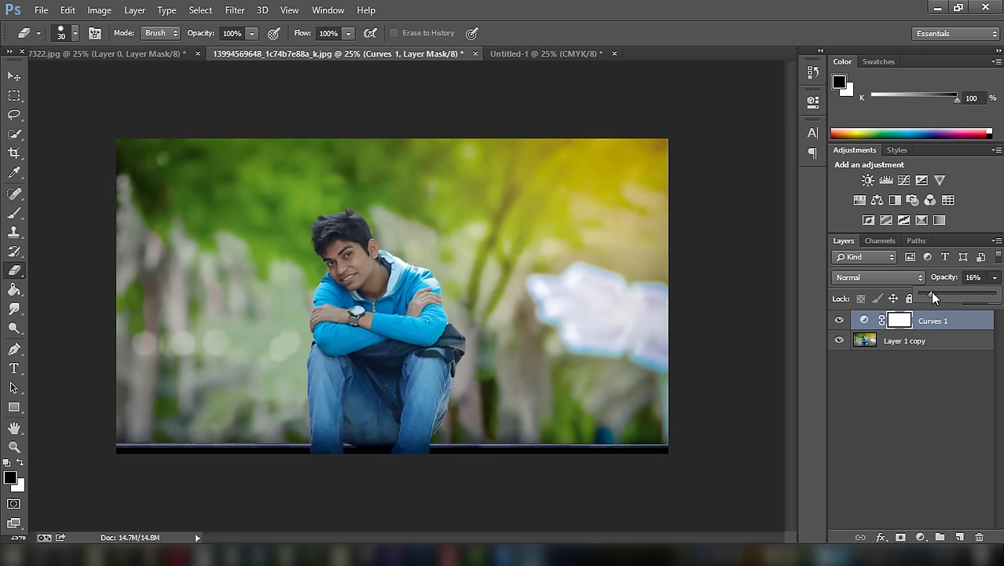
left_click(793, 301)
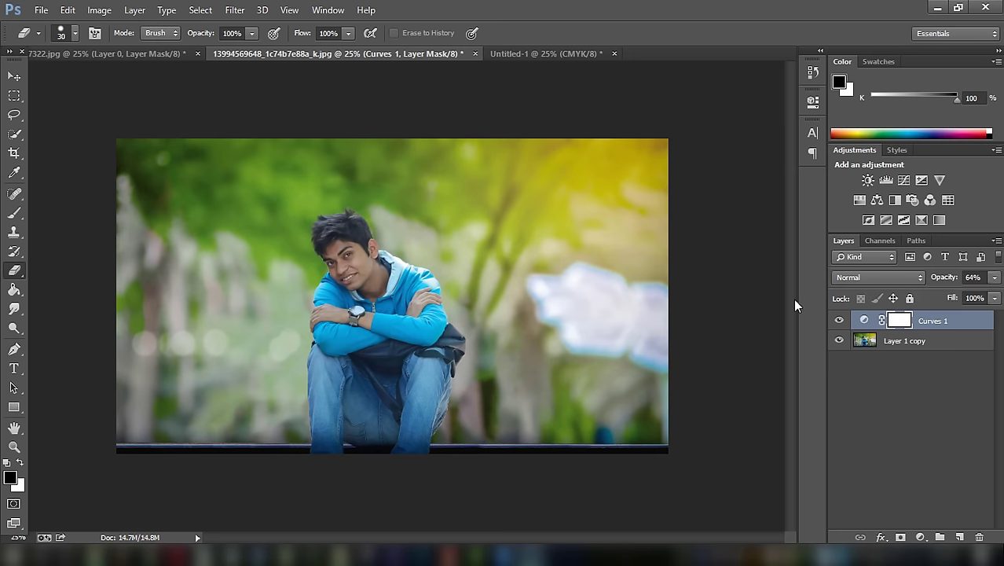
left_click(940, 343, "shift")
right_click(939, 343)
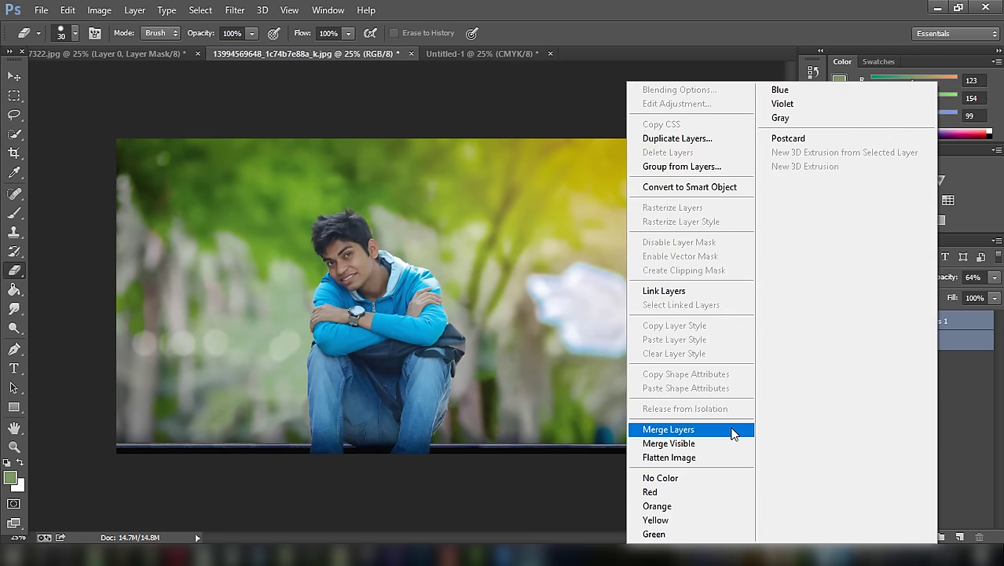
left_click(669, 429)
Apply Color Efex Pro 3.0's Darken/Lighten Center filter with Center Luminosity raised to +34%.
left_click(246, 12)
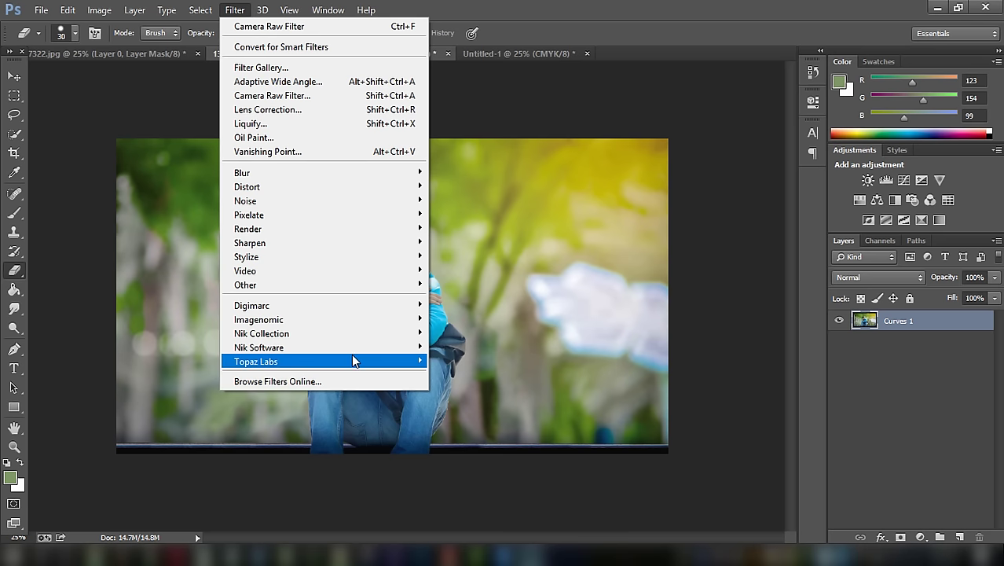
left_click(464, 347)
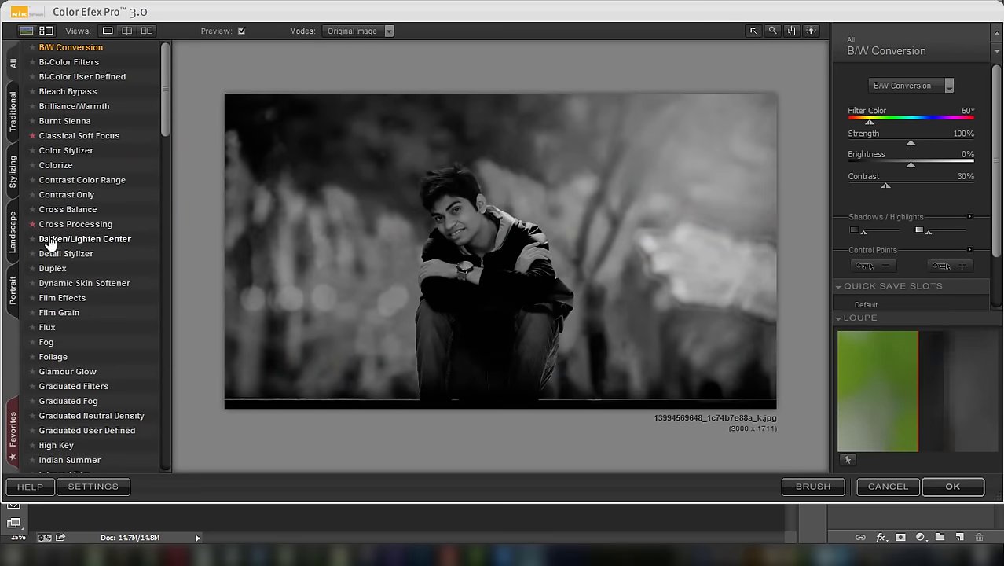
scroll(179, 168, "down", 2)
scroll(179, 173, "down", 1)
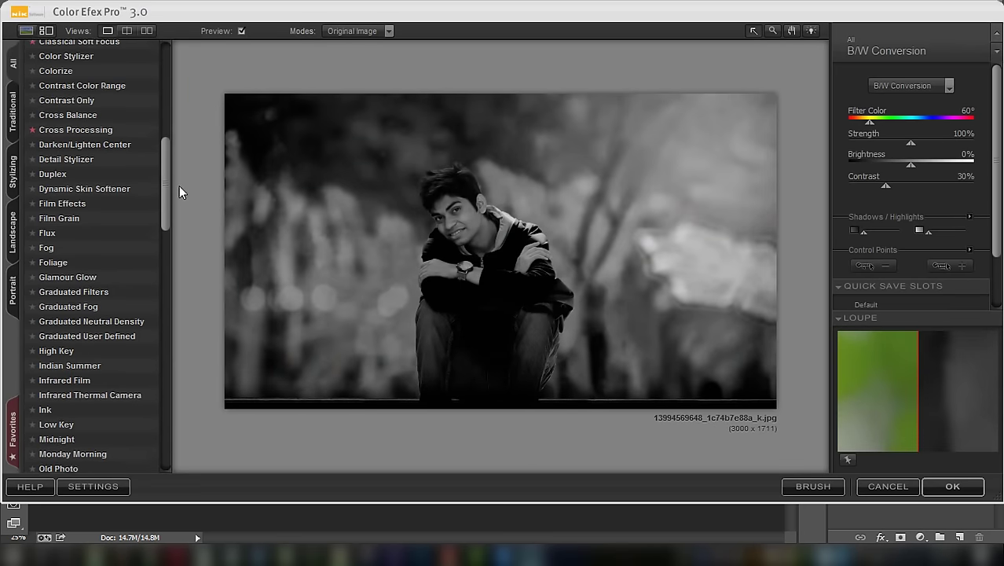
left_click(123, 187)
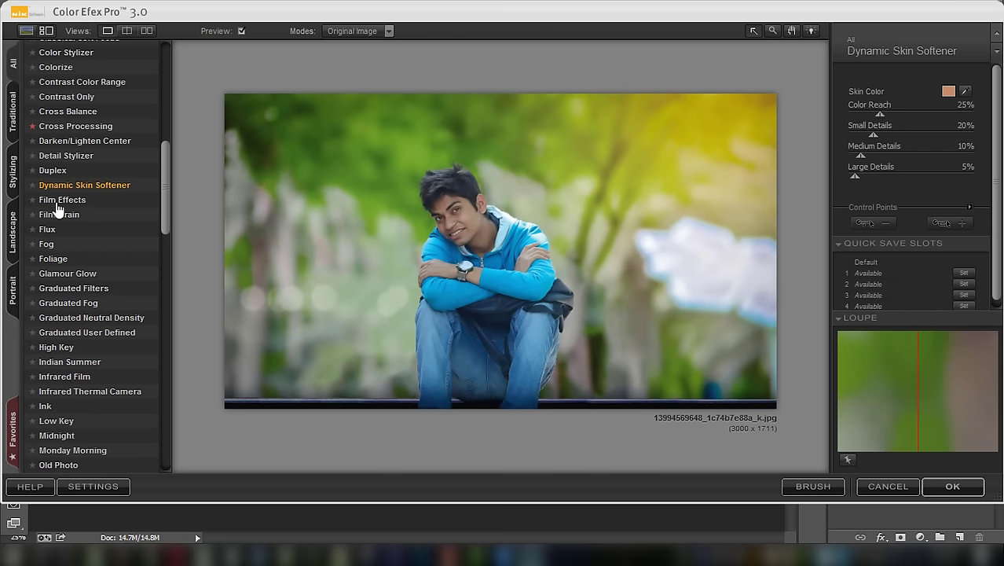
left_click(81, 141)
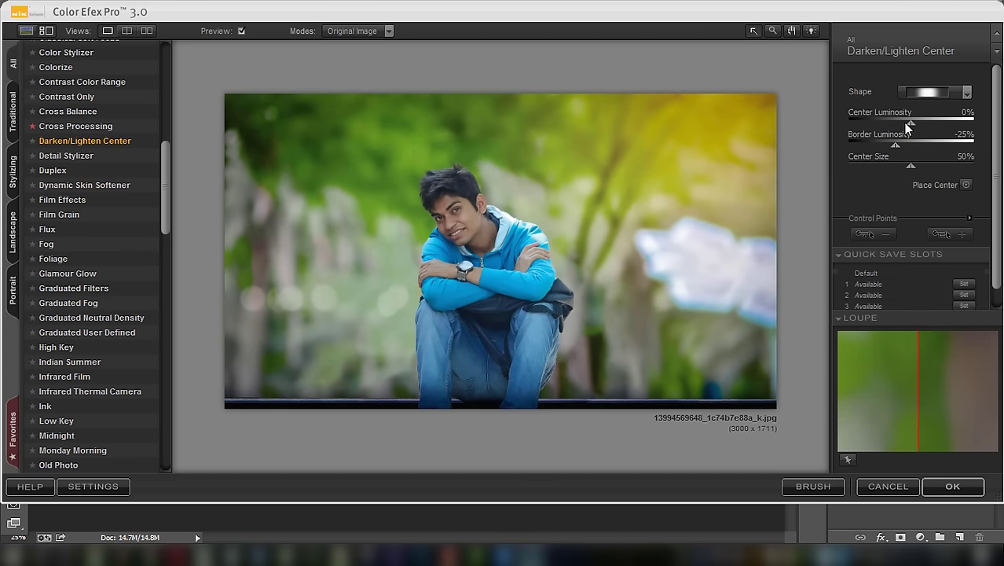
left_click_drag(923, 123, 931, 119)
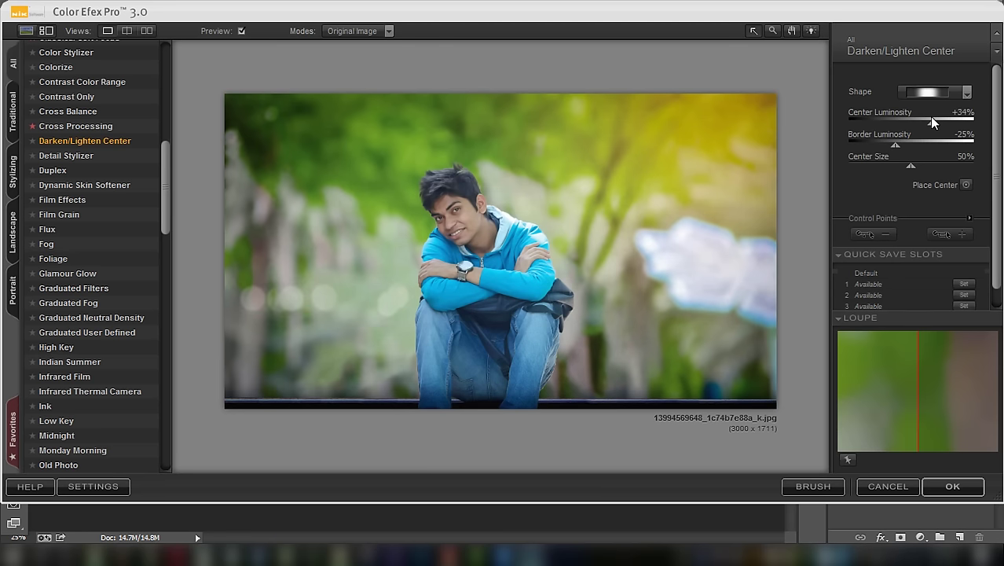
left_click(948, 481)
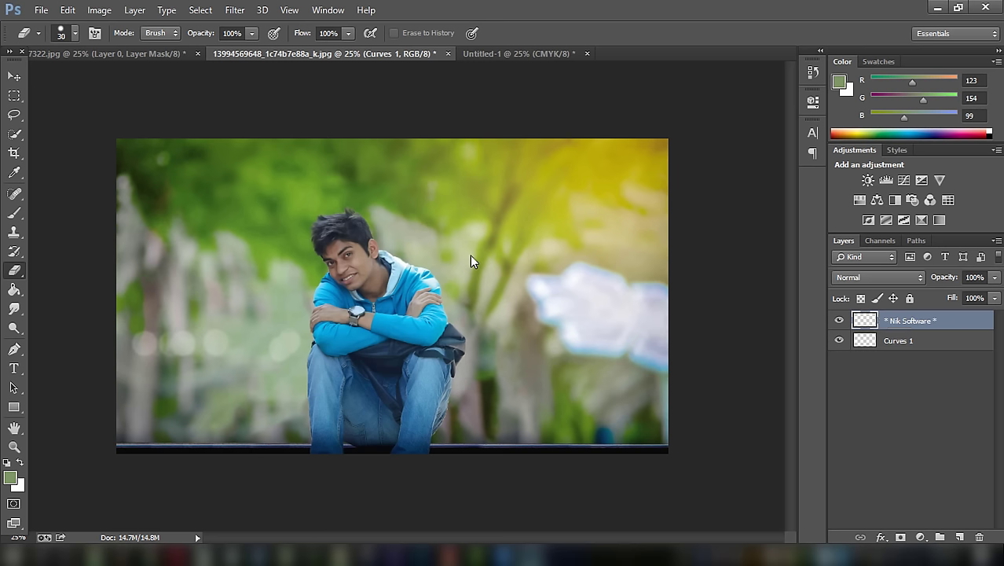